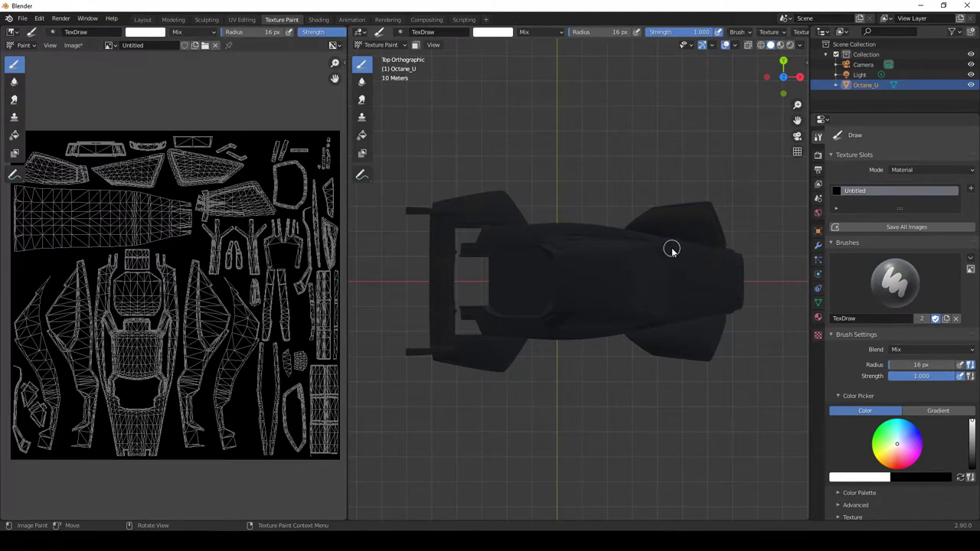
# - Undo a trial white stroke on the car's edge, then recalculate the mesh normals to point outside
pyautogui.moveTo(671, 250); pyautogui.dragTo(741, 264)
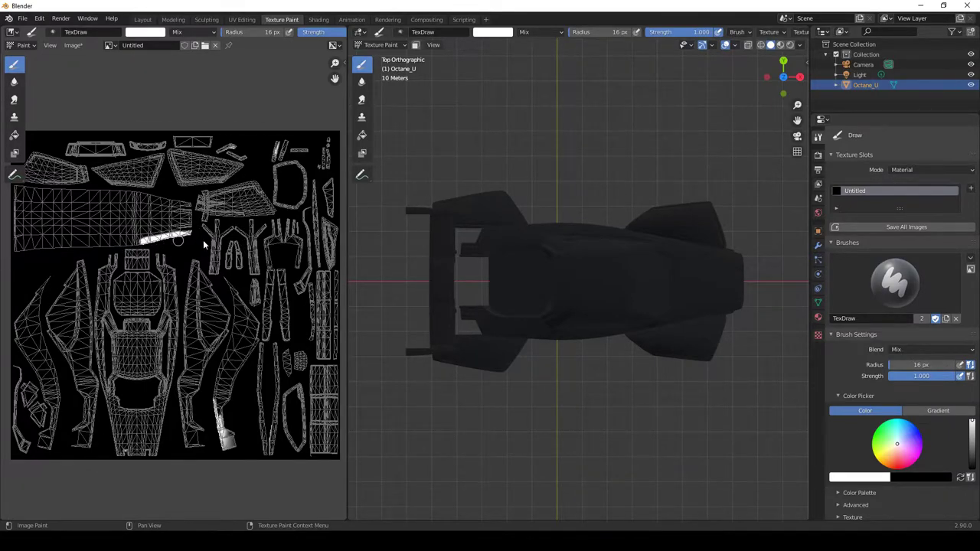
pyautogui.hotkey('ctrl', 'z')
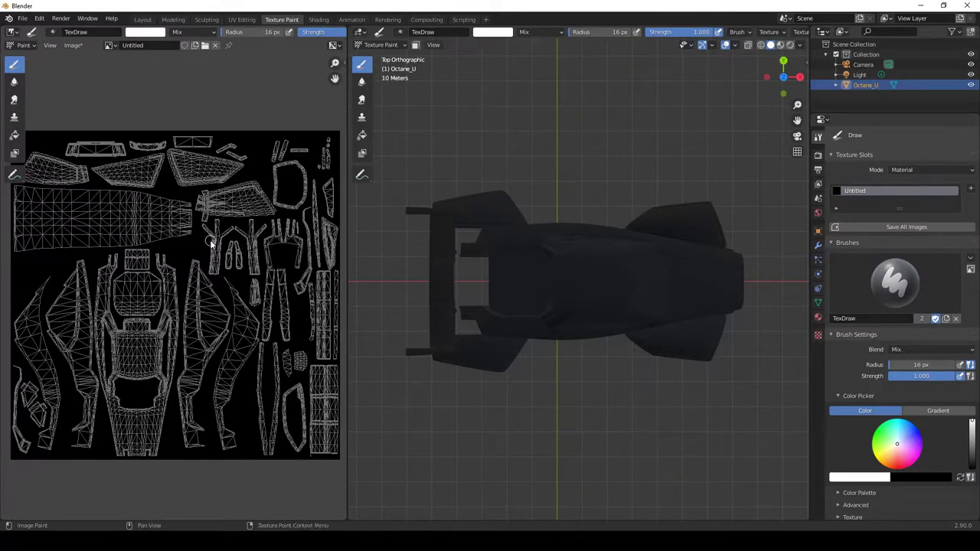
pyautogui.click(240, 20)
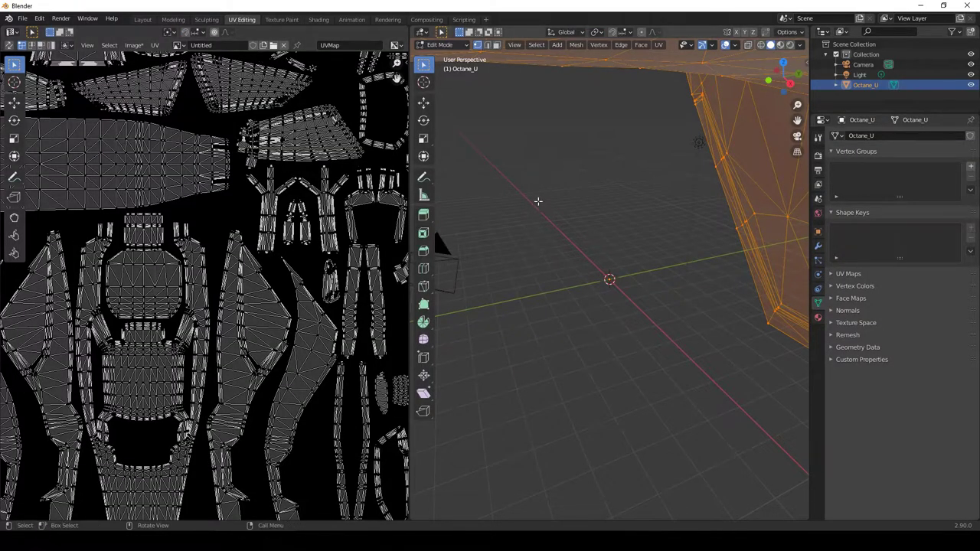
pyautogui.press('alt')
pyautogui.rightClick(538, 200)
pyautogui.hotkey('alt', 'n')
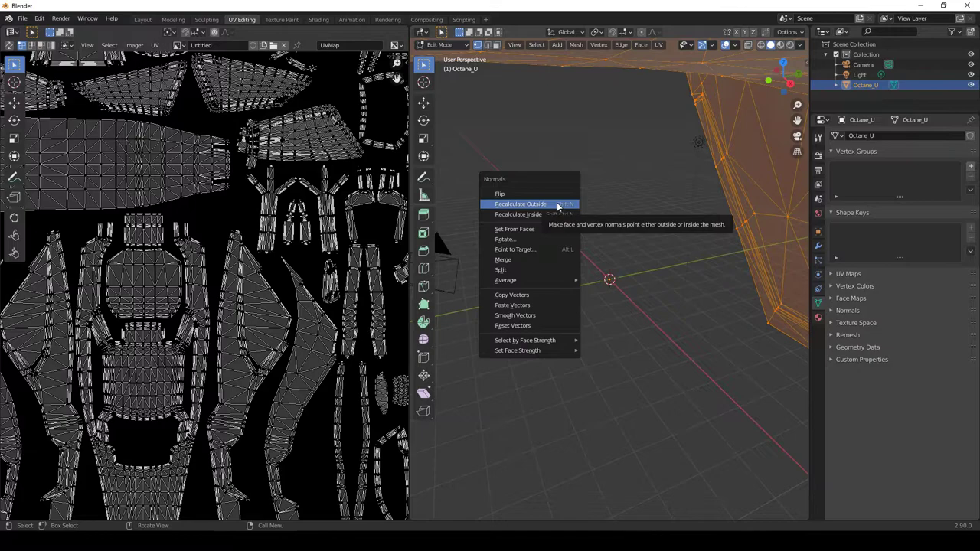
pyautogui.click(559, 204)
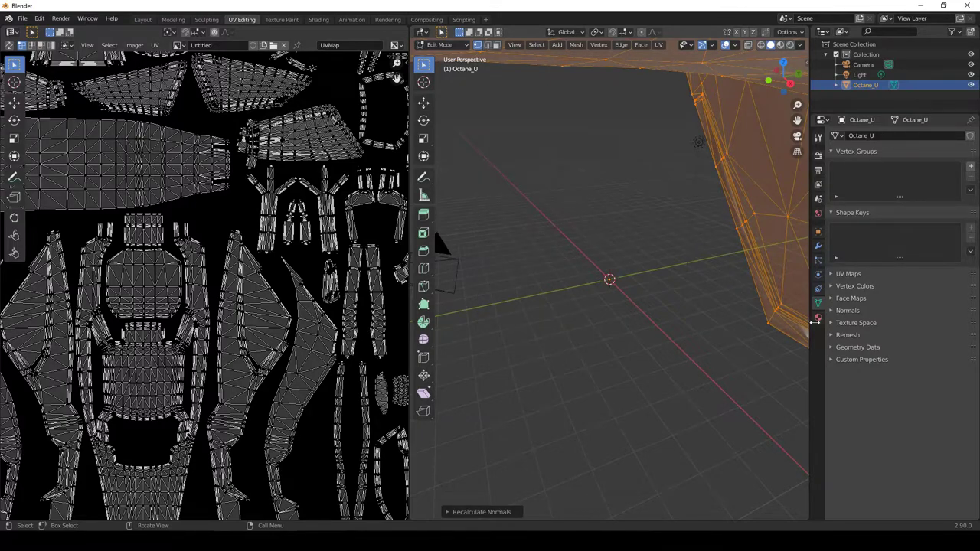
# - Clear the mesh's custom split normals data under Geometry Data and go back to Texture Paint
pyautogui.click(860, 350)
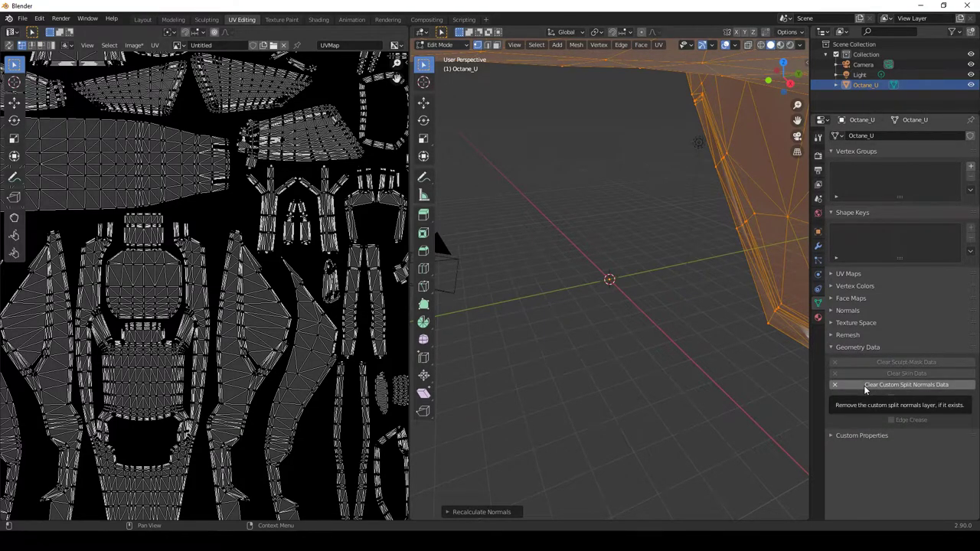
pyautogui.click(864, 385)
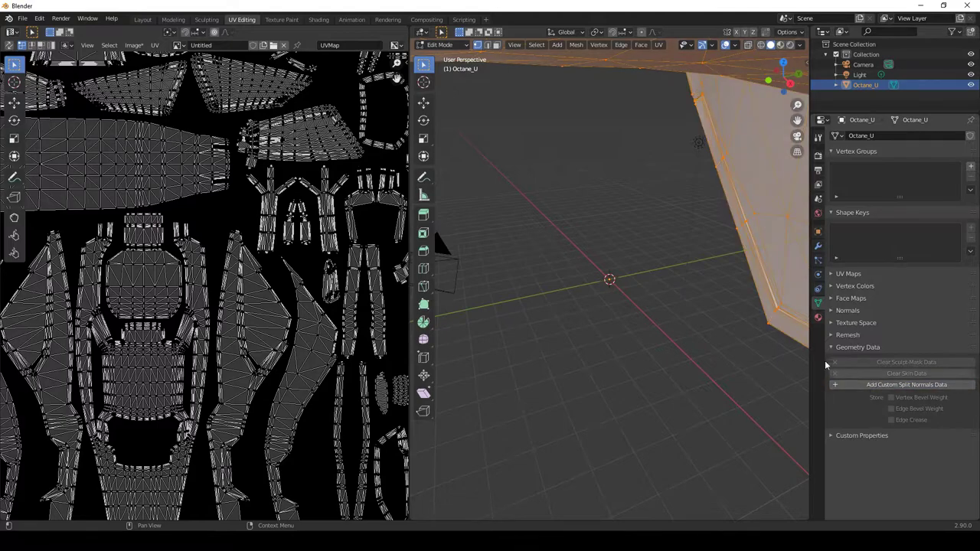
pyautogui.click(282, 19)
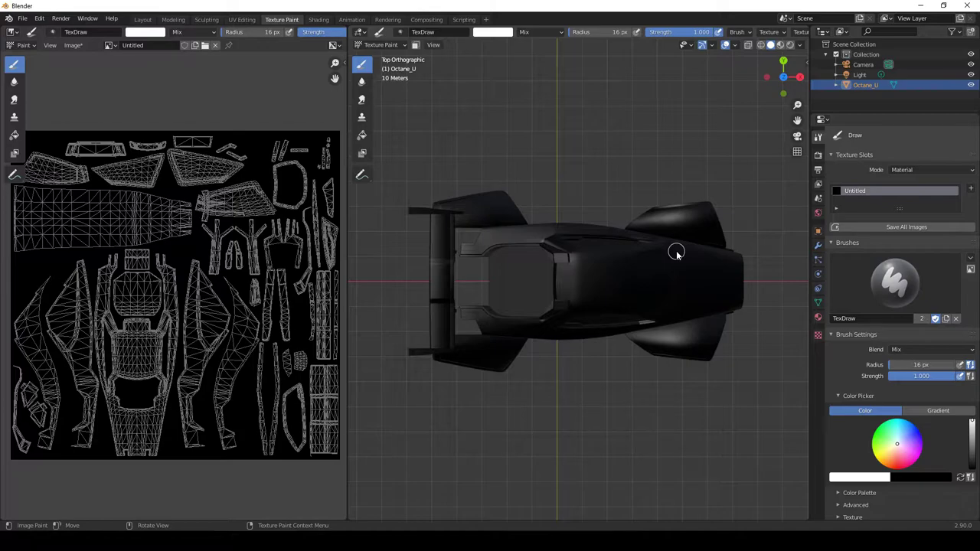
pyautogui.moveTo(669, 251); pyautogui.dragTo(742, 266)
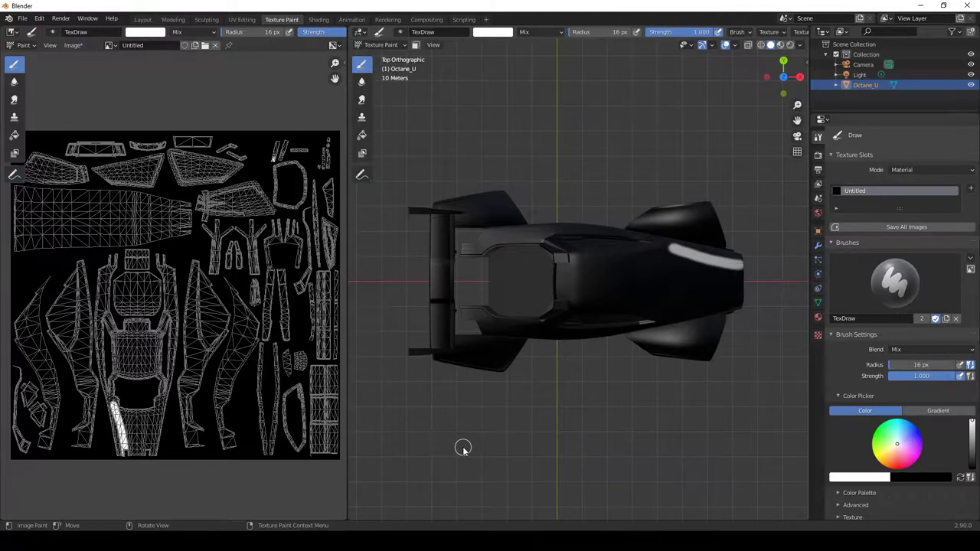
pyautogui.hotkey('ctrl', 'z')
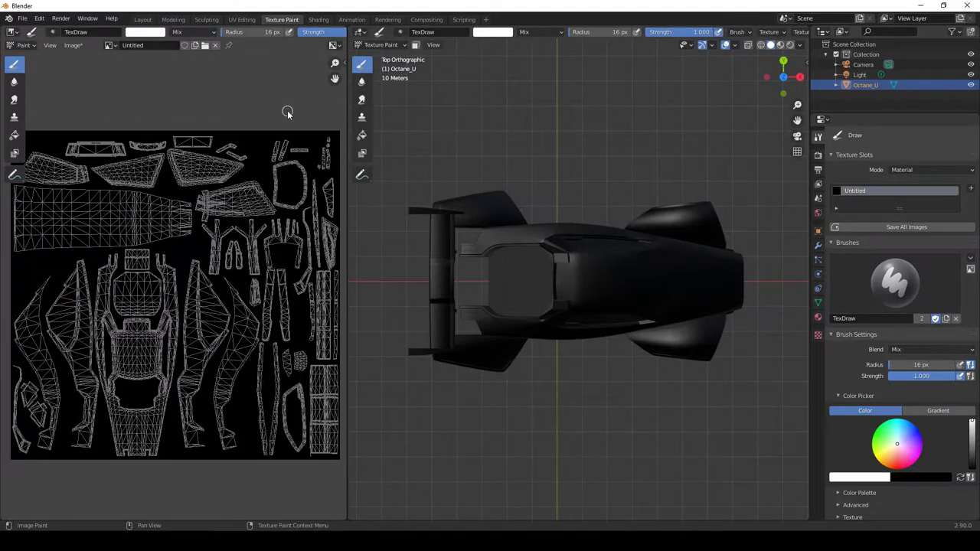
# - In Layout, set Octane_U's Scale X to -1 and its Rotation Z to 180°
pyautogui.click(148, 22)
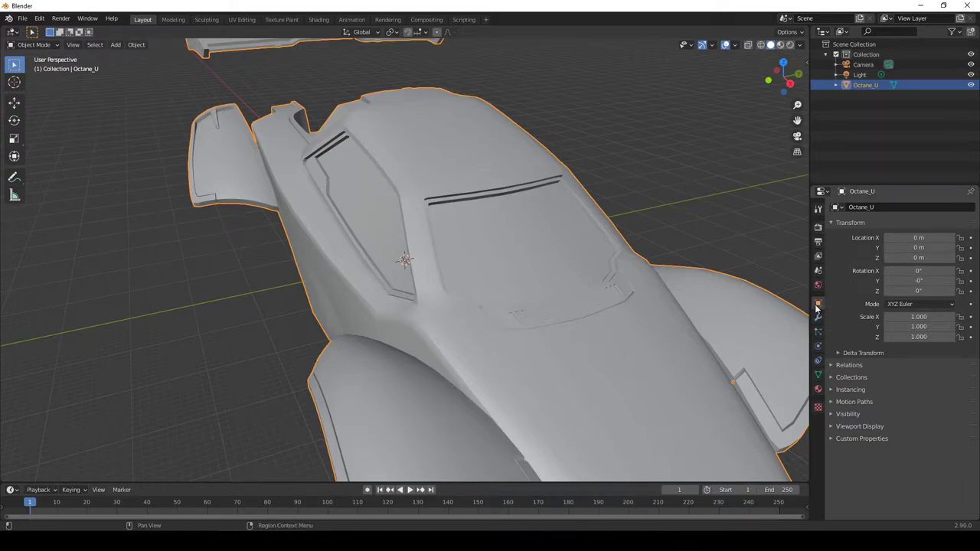
pyautogui.click(902, 318)
pyautogui.write('-')
pyautogui.press('Return')
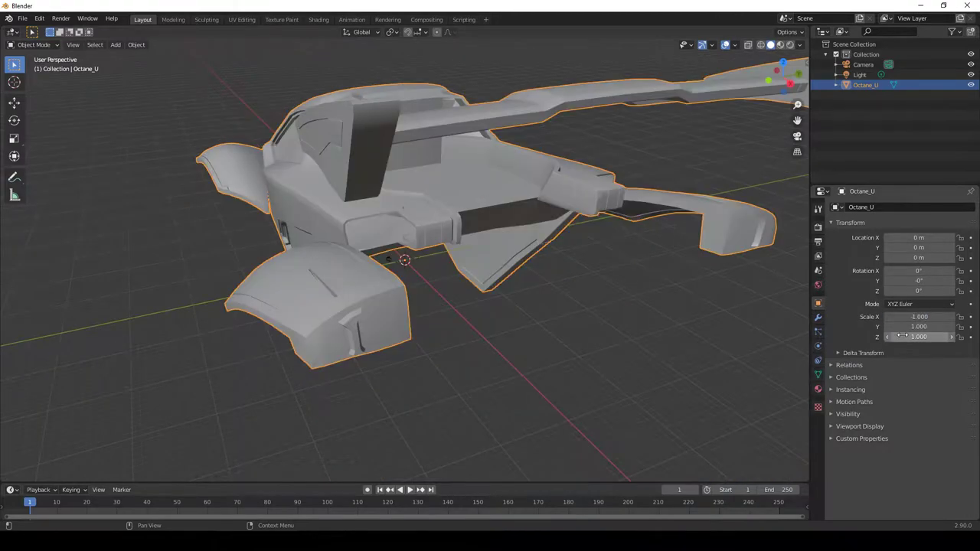
pyautogui.doubleClick(918, 292)
pyautogui.write('180')
pyautogui.press('Return')
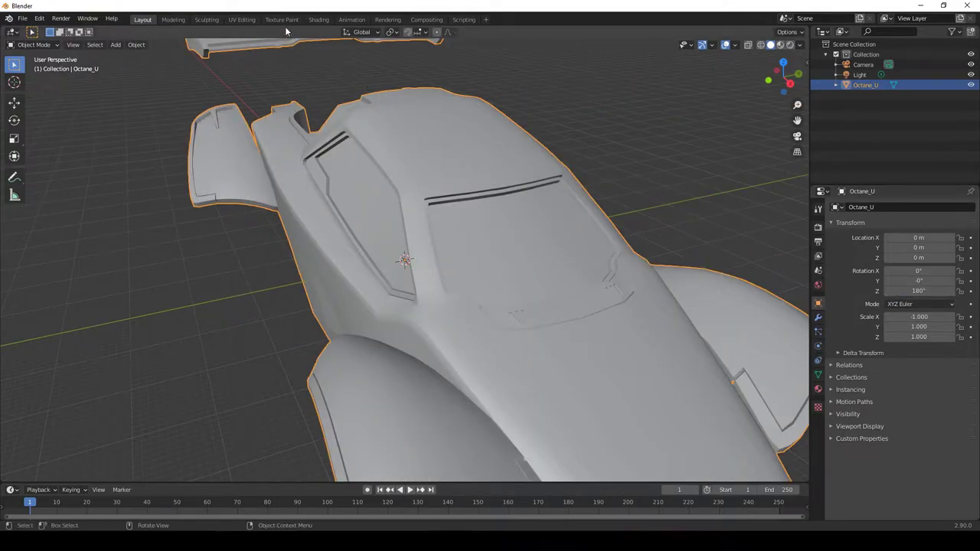
# - Paint a test white stroke on the car's right fender in Texture Paint, then undo it
pyautogui.click(281, 20)
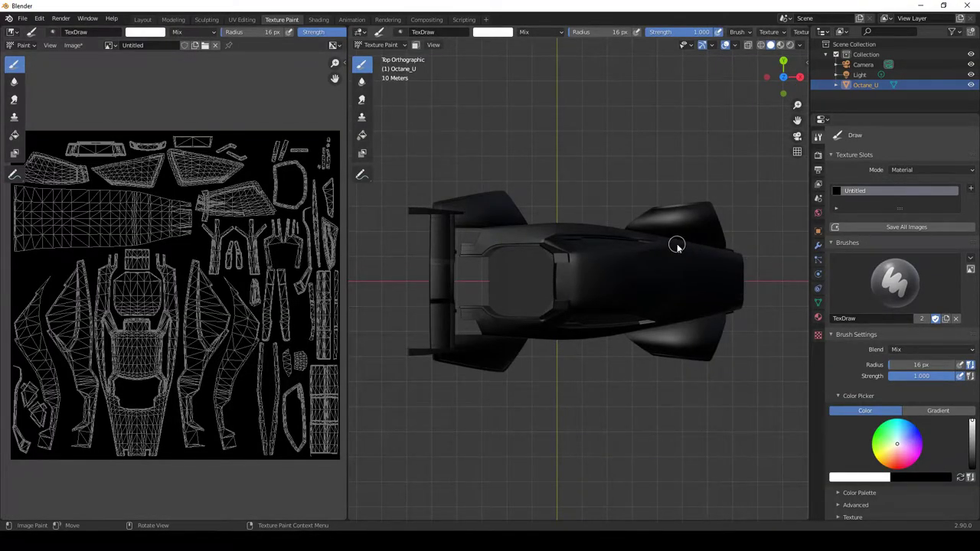
pyautogui.moveTo(674, 246); pyautogui.dragTo(745, 265)
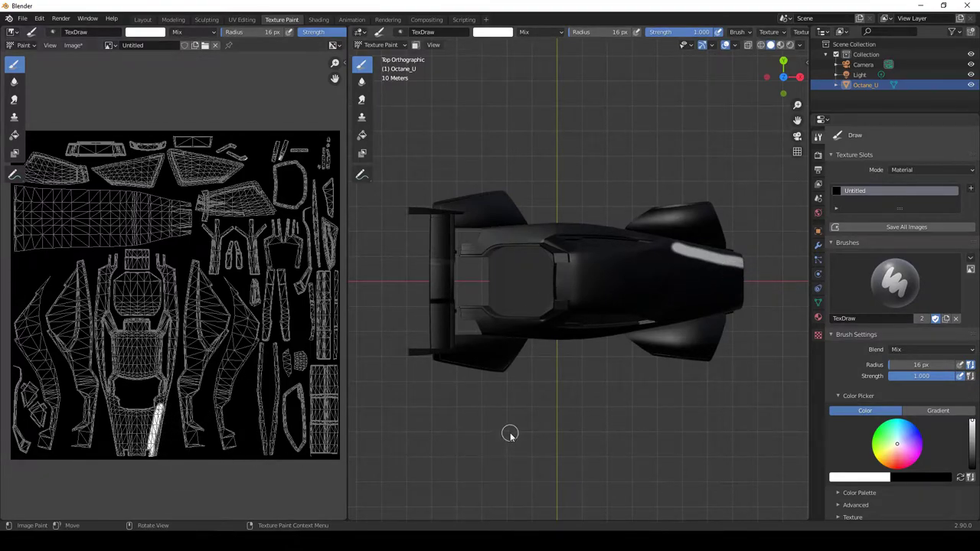
pyautogui.hotkey('ctrl', 'z')
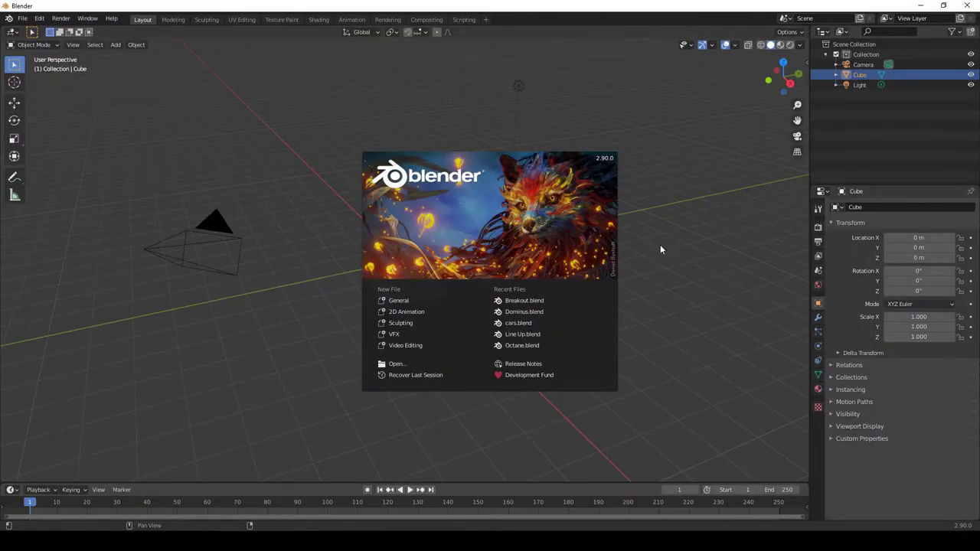
# - Start a General scene, delete the default cube, and begin a Wavefront (.obj) import
pyautogui.click(451, 302)
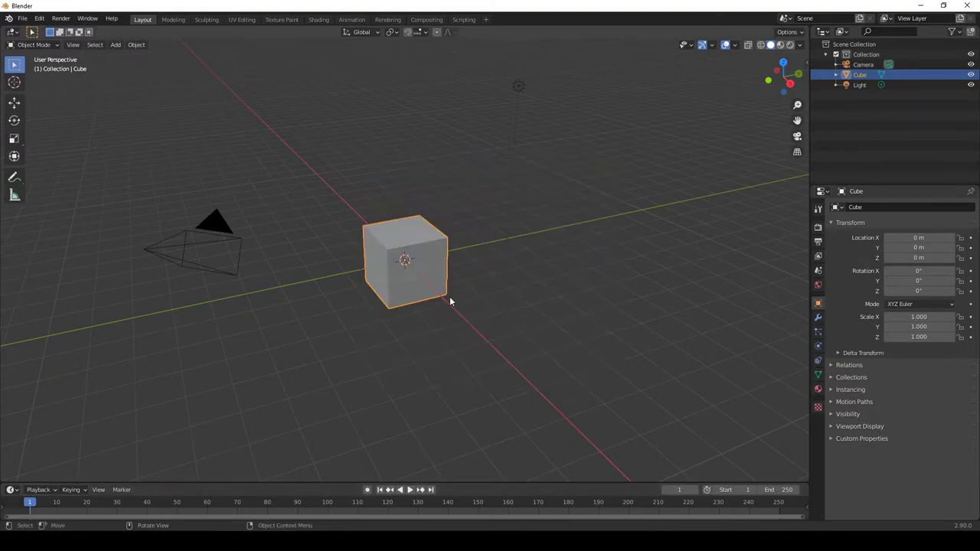
pyautogui.press('Delete')
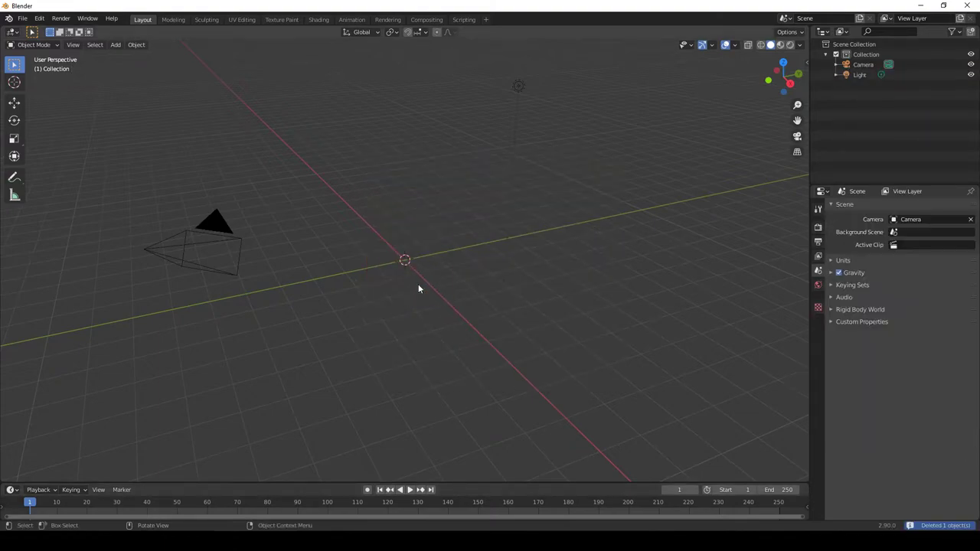
pyautogui.click(22, 17)
pyautogui.moveTo(83, 163)
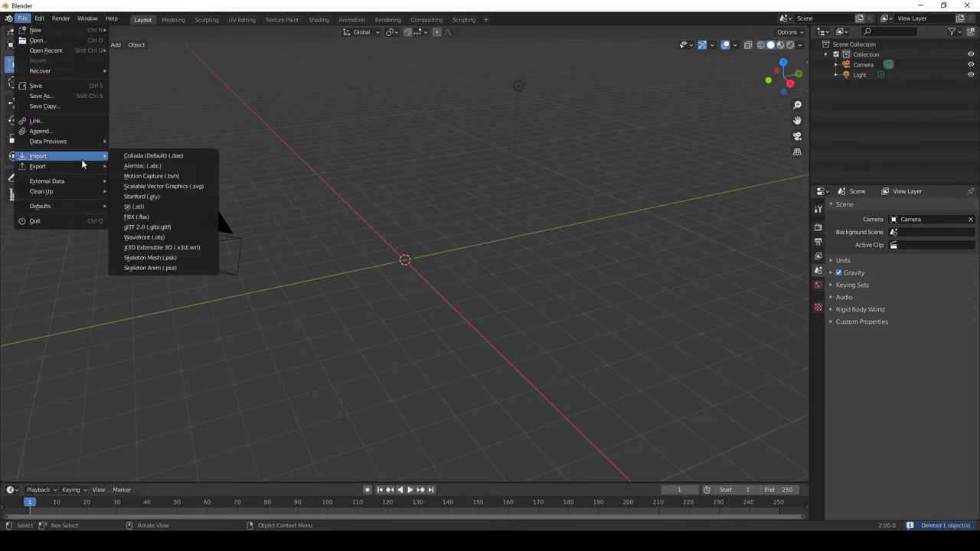
pyautogui.click(183, 238)
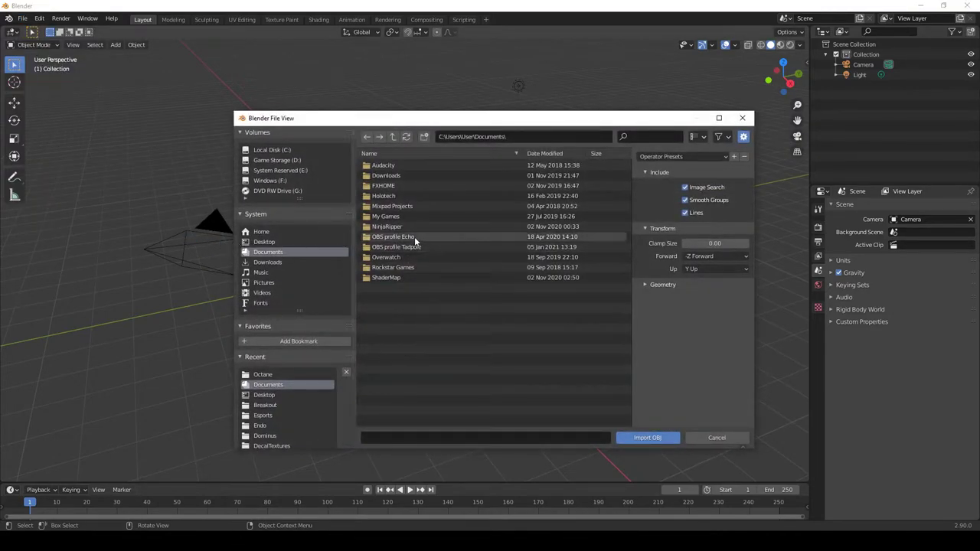
# - Import Octane_U.obj from Downloads > 3d cars&wheels RL pack1 > Cars > Octane
pyautogui.click(268, 262)
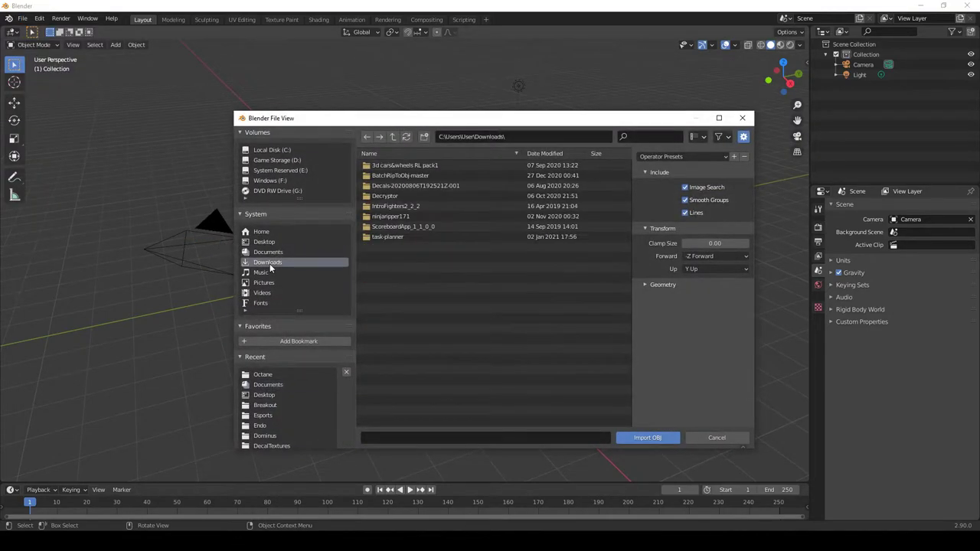
pyautogui.doubleClick(406, 166)
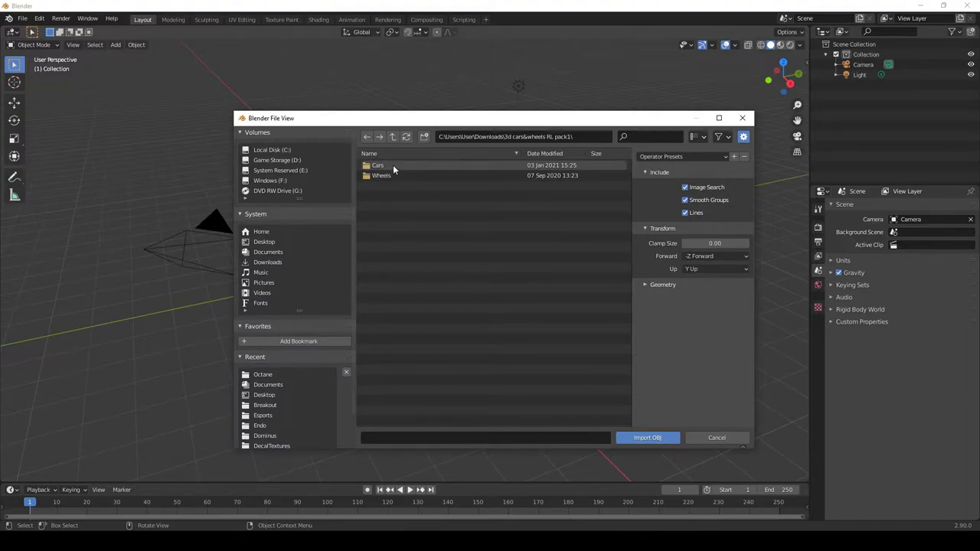
pyautogui.doubleClick(393, 165)
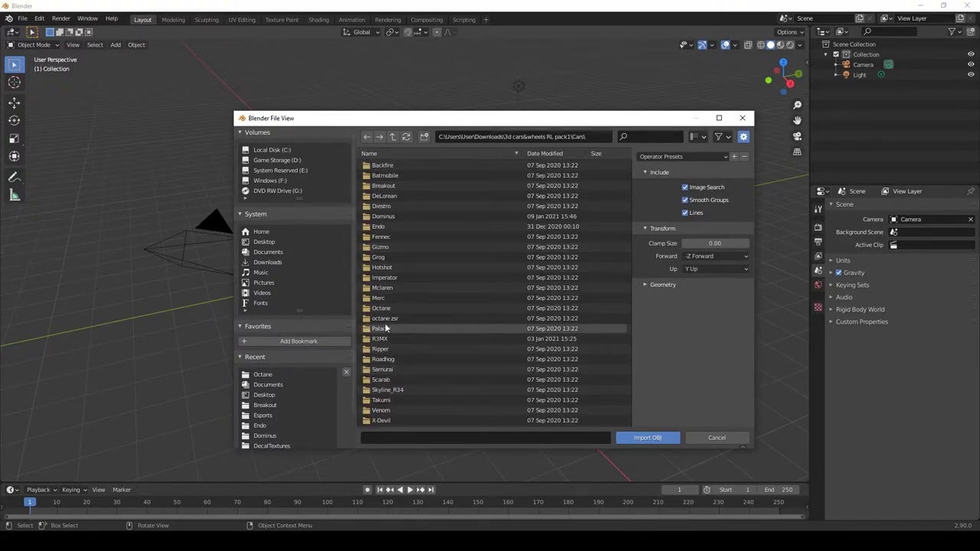
pyautogui.doubleClick(384, 308)
pyautogui.doubleClick(389, 196)
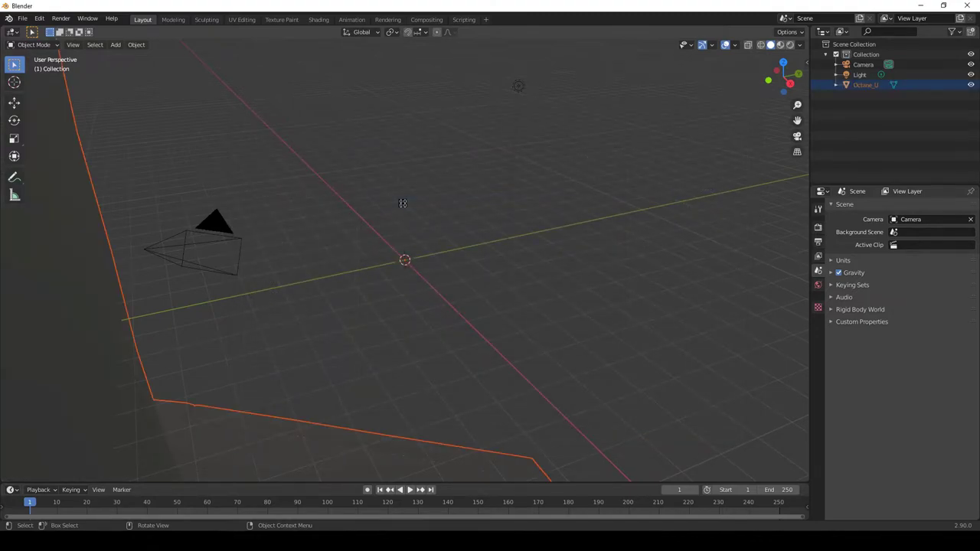
# - Select the imported Octane_U and set its X rotation to 0°
pyautogui.scroll(-8, 403, 203)
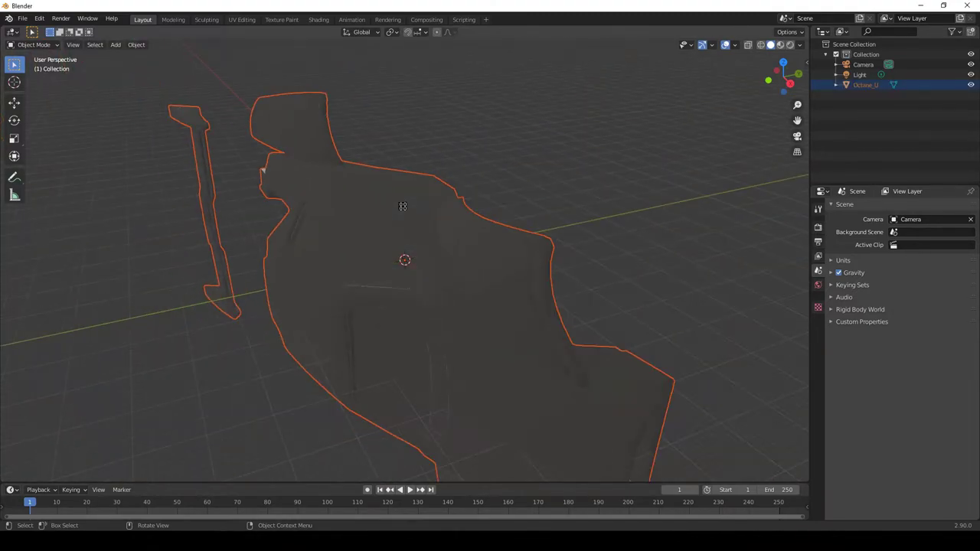
pyautogui.scroll(-2, 399, 209)
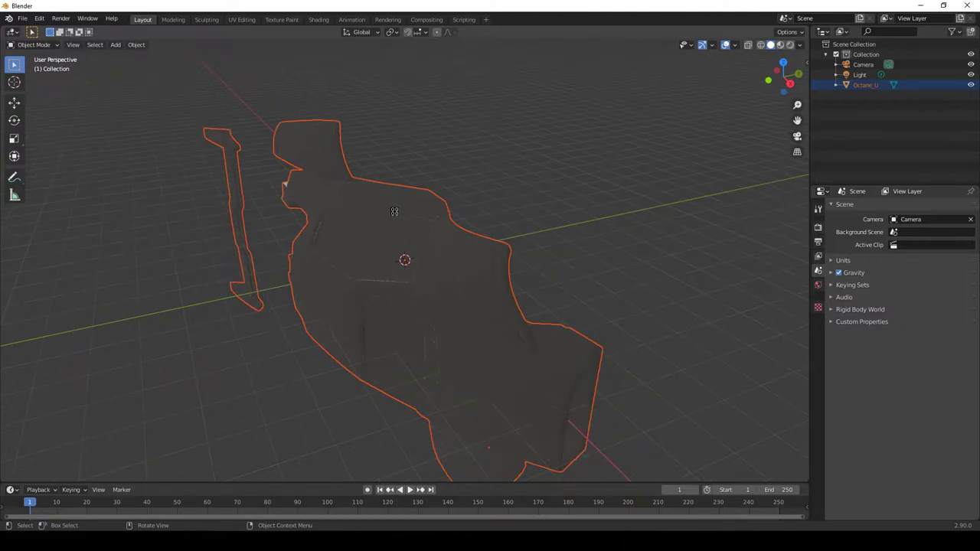
pyautogui.click(394, 212)
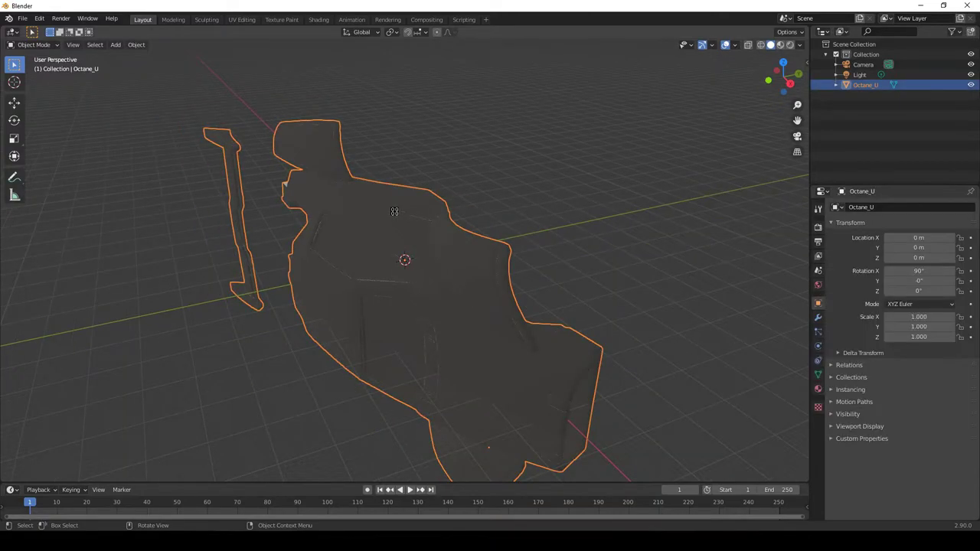
pyautogui.click(918, 272)
pyautogui.write('90d')
pyautogui.press('BackSpace')
pyautogui.press('BackSpace')
pyautogui.press('BackSpace')
pyautogui.write('0')
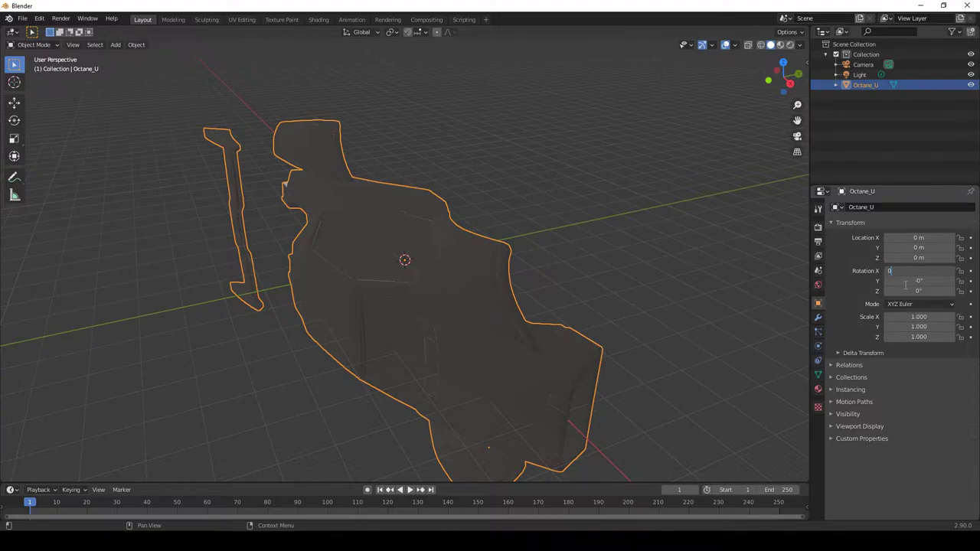
pyautogui.press('Return')
# - Shrink the car down roughly with the Scale tool
pyautogui.moveTo(483, 225); pyautogui.dragTo(515, 222, button='middle')
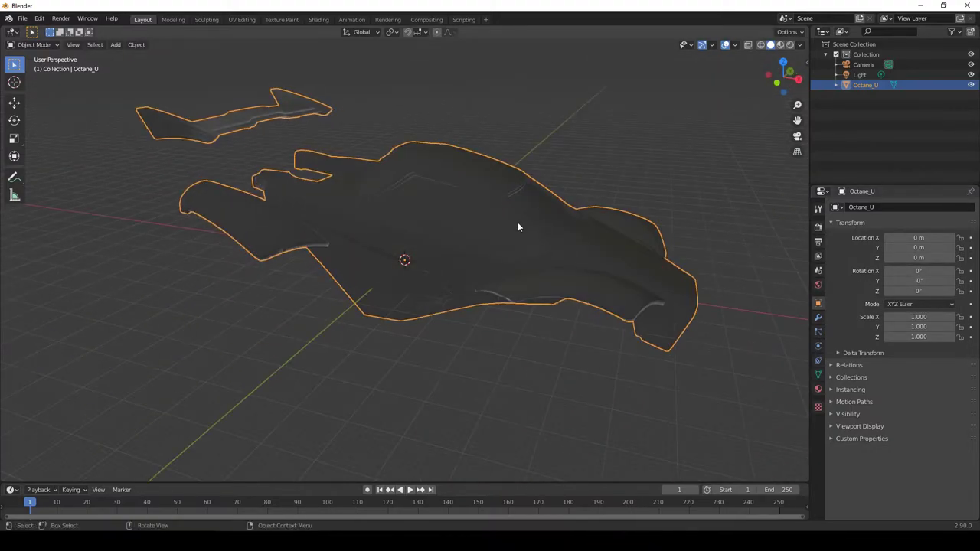
pyautogui.hotkey('shift', 'space')
pyautogui.click(477, 264)
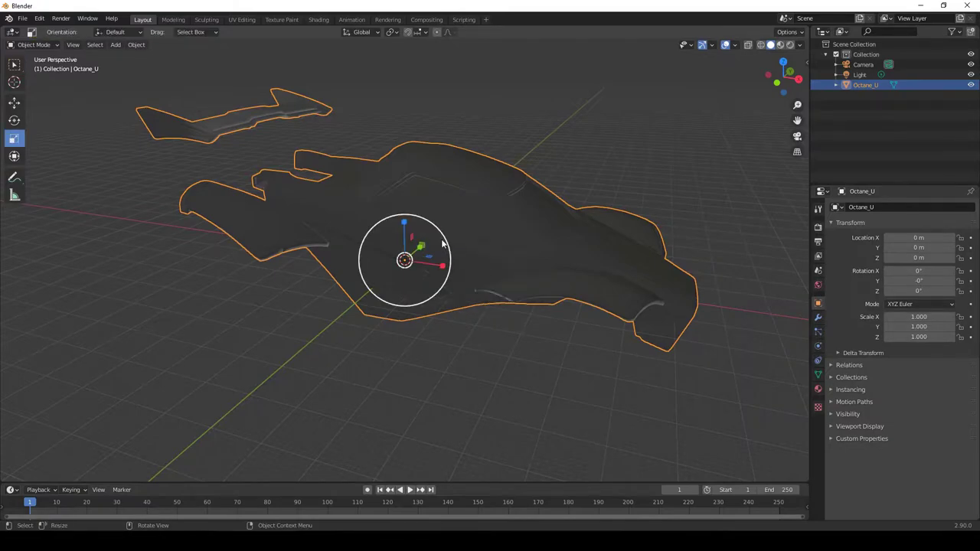
pyautogui.moveTo(443, 244); pyautogui.dragTo(460, 235, button='middle')
pyautogui.moveTo(424, 244)
pyautogui.mouseDown()
pyautogui.moveTo(408, 257)
pyautogui.moveTo(420, 243)
pyautogui.moveTo(432, 250)
pyautogui.moveTo(418, 257)
pyautogui.mouseUp()
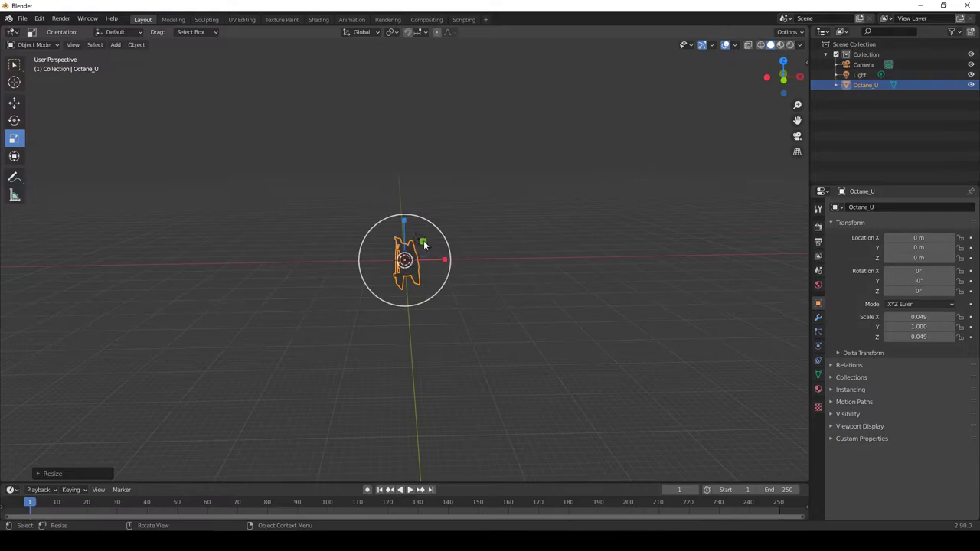
pyautogui.moveTo(425, 245); pyautogui.dragTo(418, 244)
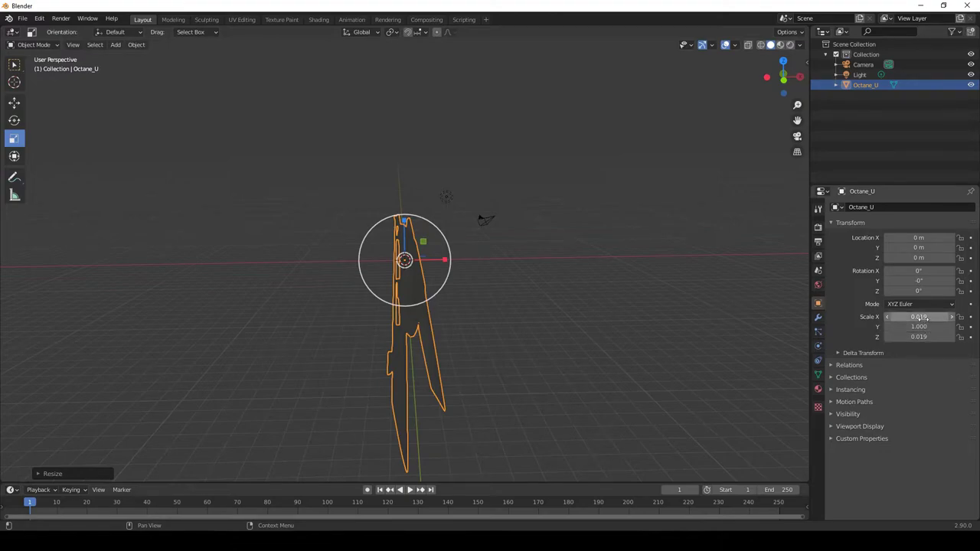
# - Enter a scale of 0.019 for the car in Object properties
pyautogui.click(923, 317)
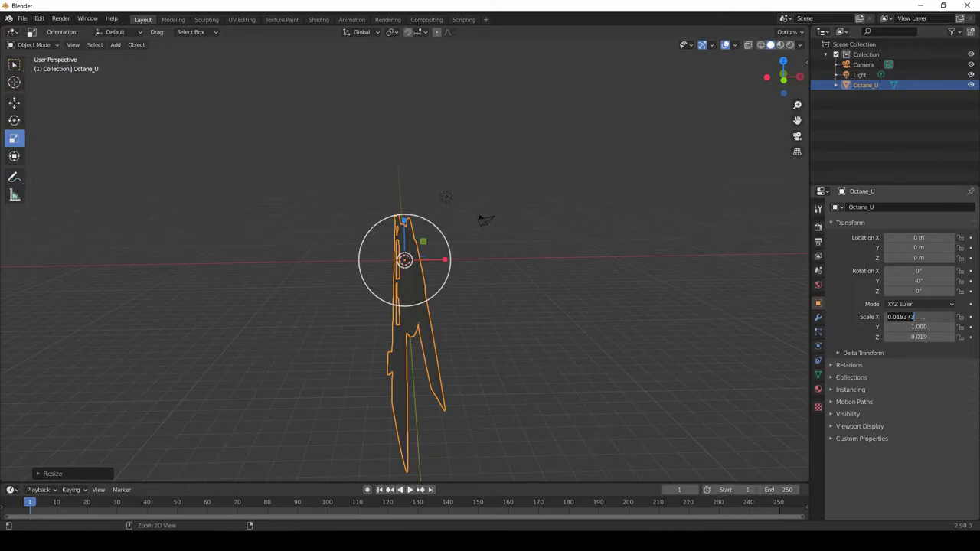
pyautogui.press('Tab')
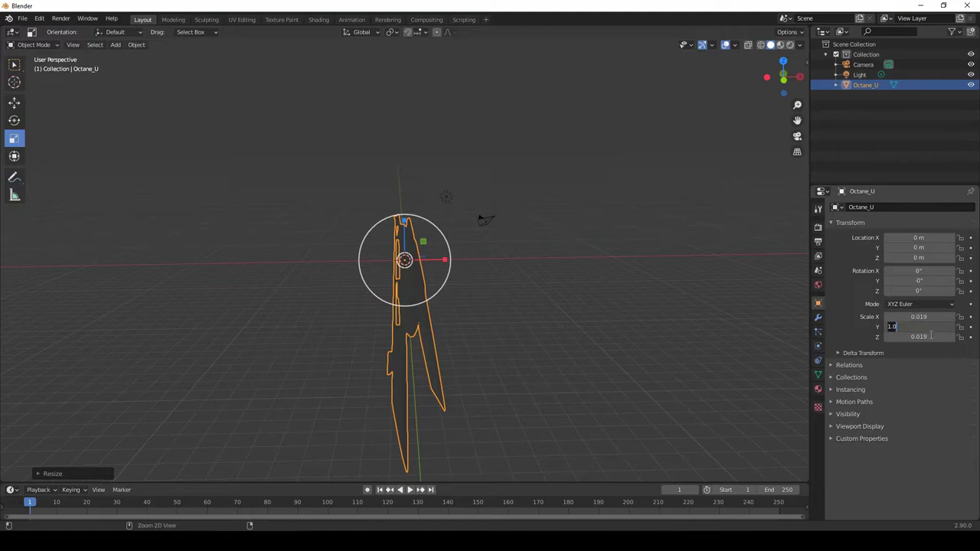
pyautogui.write('0.019')
pyautogui.press('Return')
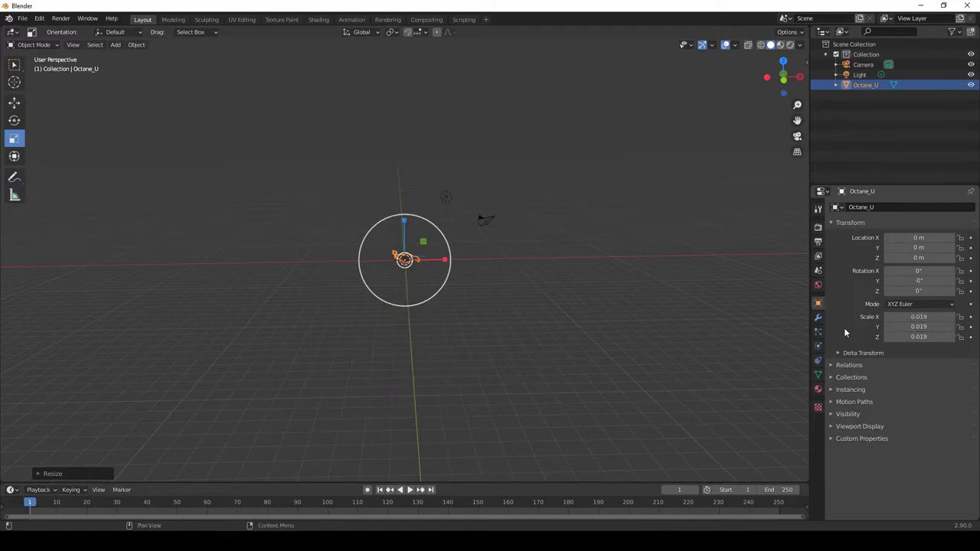
# - Mirror the car with Scale X at -0.019 and confirm a 180° Z rotation
pyautogui.scroll(4, 462, 285)
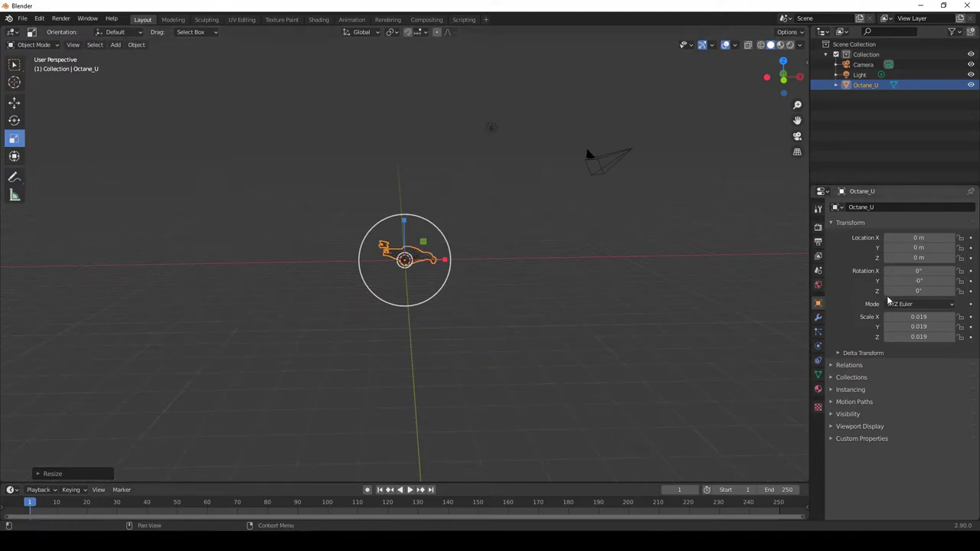
pyautogui.click(900, 317)
pyautogui.click(892, 320)
pyautogui.write('-')
pyautogui.press('Return')
pyautogui.click(921, 292)
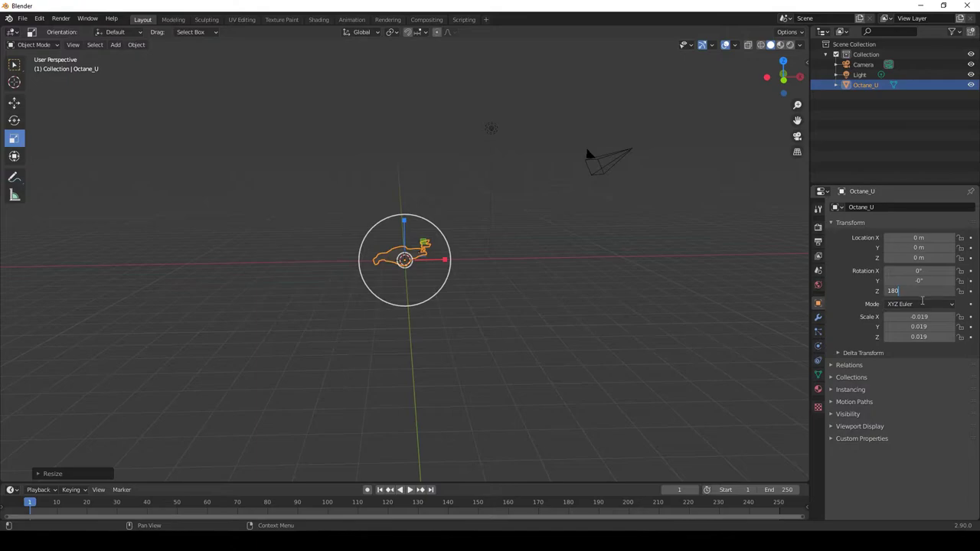
pyautogui.press('Return')
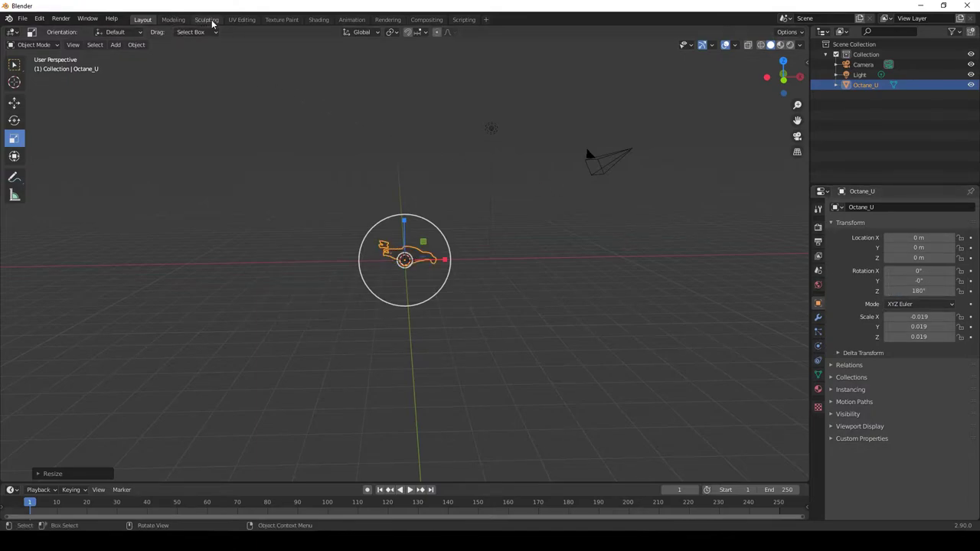
# - In UV Editing, use Recalculate Outside on Octane_U, then Clear Custom Split Normals Data
pyautogui.click(237, 20)
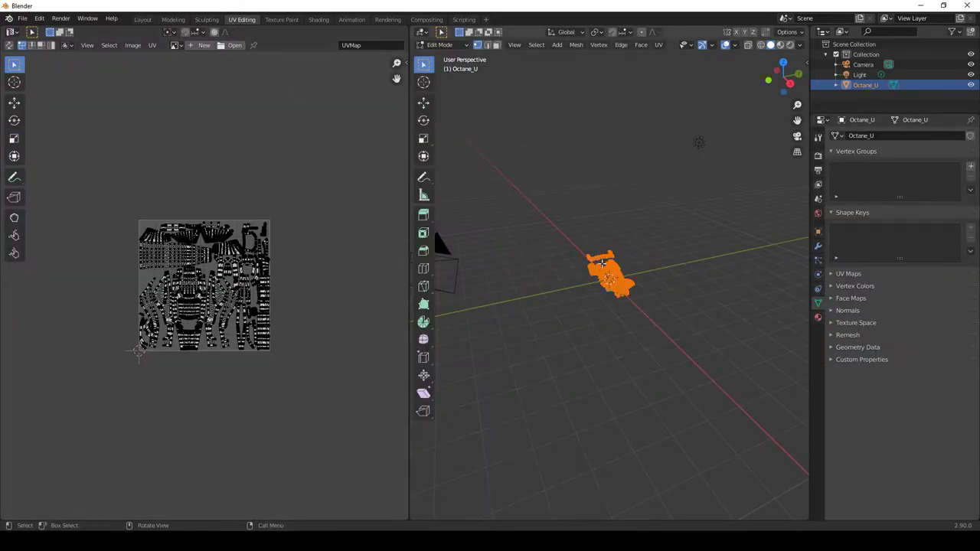
pyautogui.hotkey('alt', 'n')
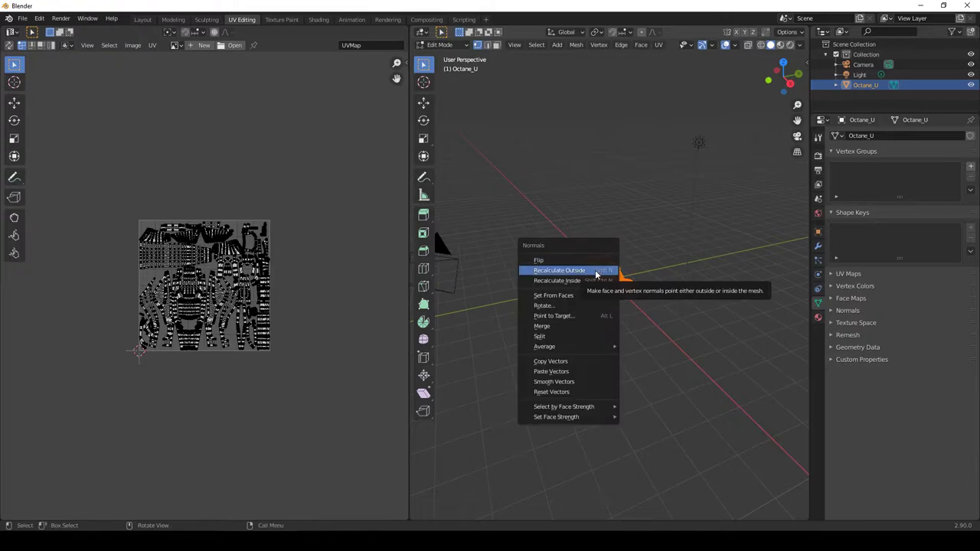
pyautogui.click(597, 273)
pyautogui.click(859, 348)
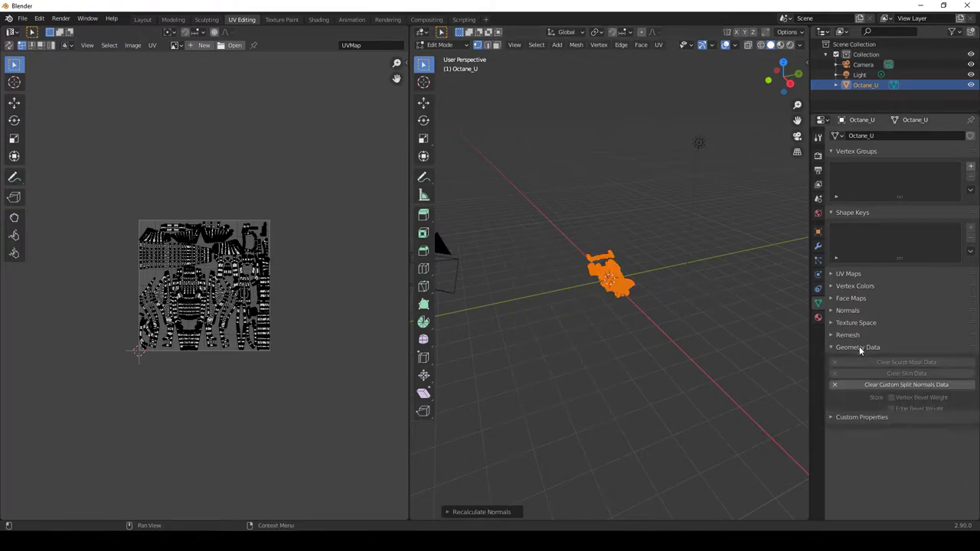
pyautogui.click(873, 385)
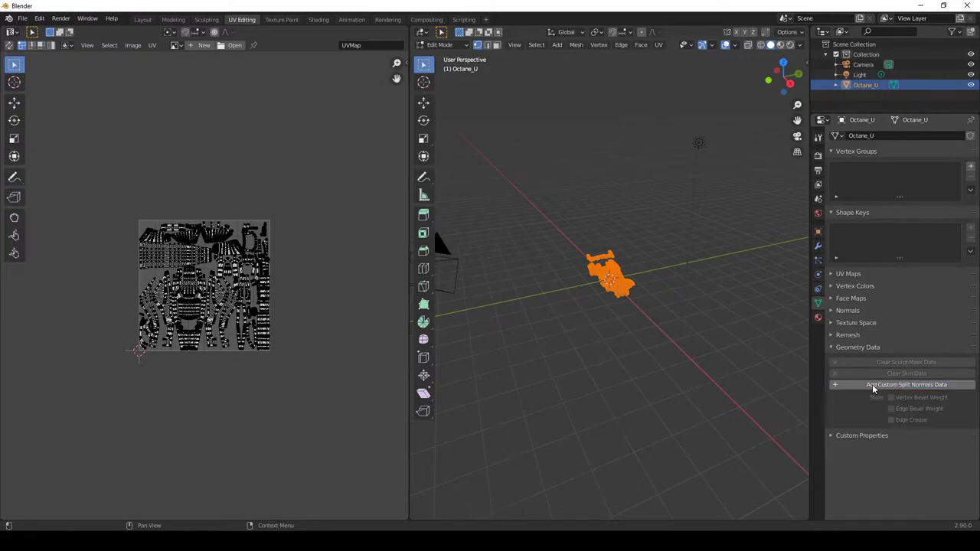
# - In Texture Paint, create a black 2048 × 2048 image 'Untitled' and fit it in the editor
pyautogui.click(281, 20)
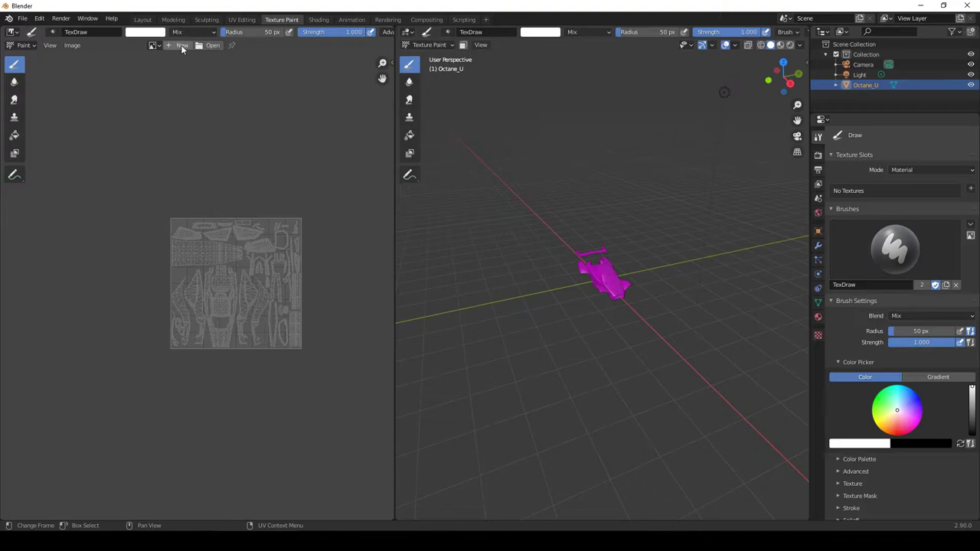
pyautogui.click(180, 44)
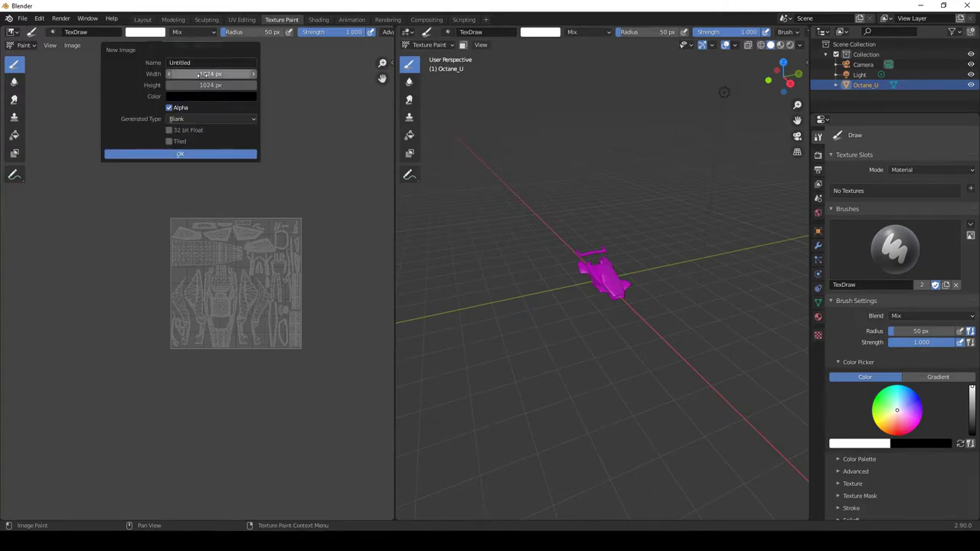
pyautogui.click(201, 74)
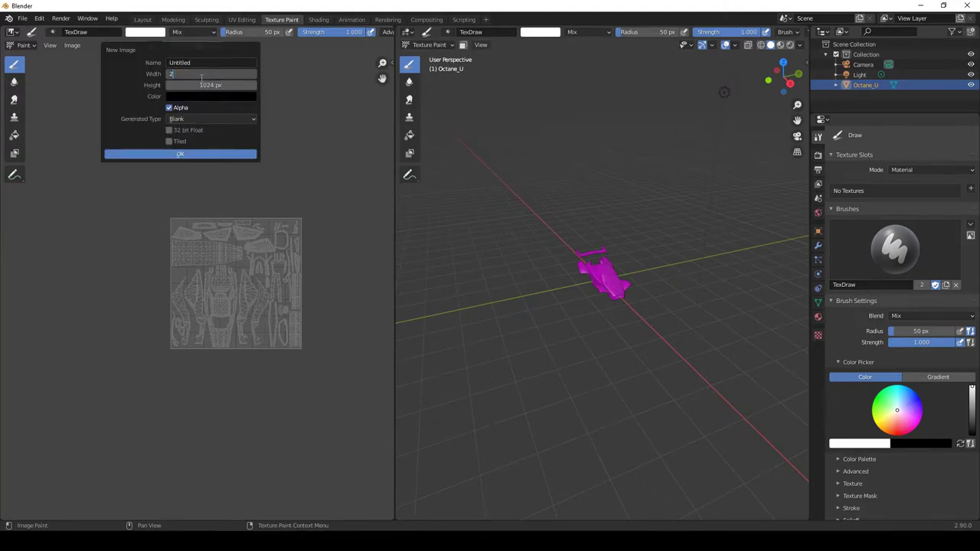
pyautogui.write('2048')
pyautogui.press('Tab')
pyautogui.press('Return')
pyautogui.click(164, 153)
pyautogui.press('Home')
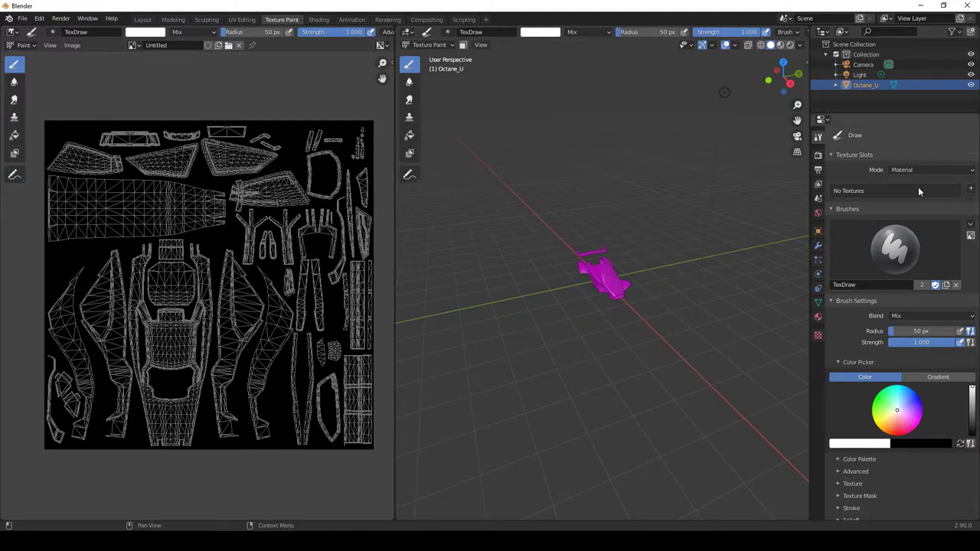
# - Add a Base Color texture paint slot named Default OBJ Base Color to the car
pyautogui.click(970, 188)
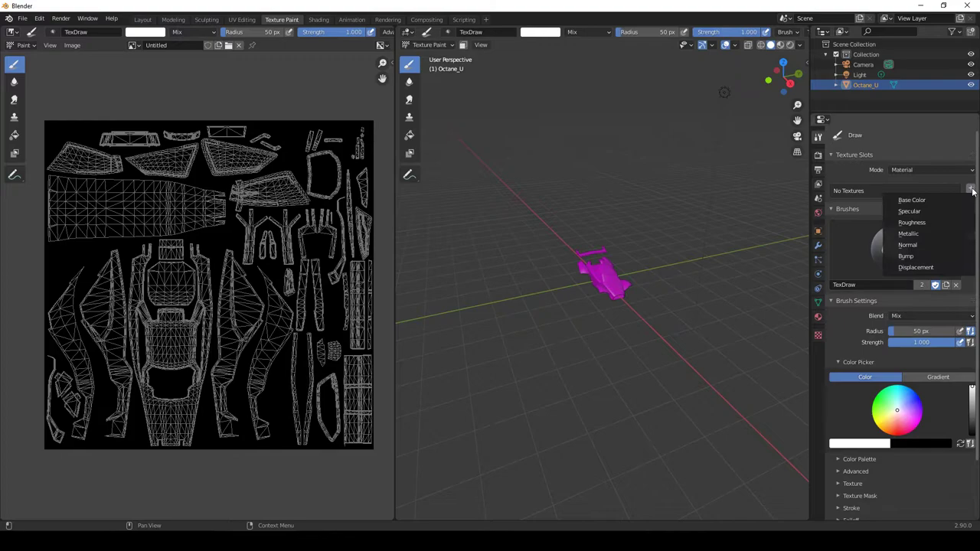
pyautogui.click(949, 200)
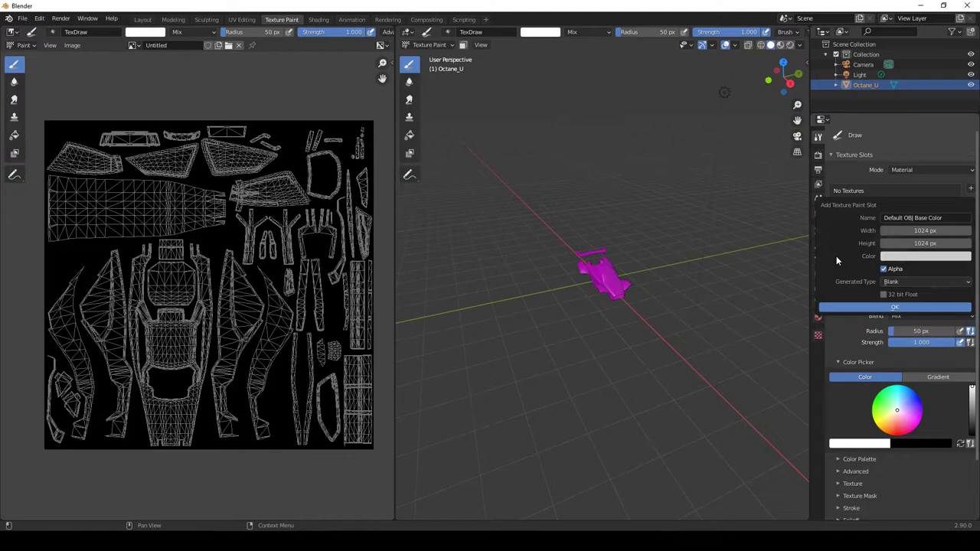
pyautogui.click(869, 307)
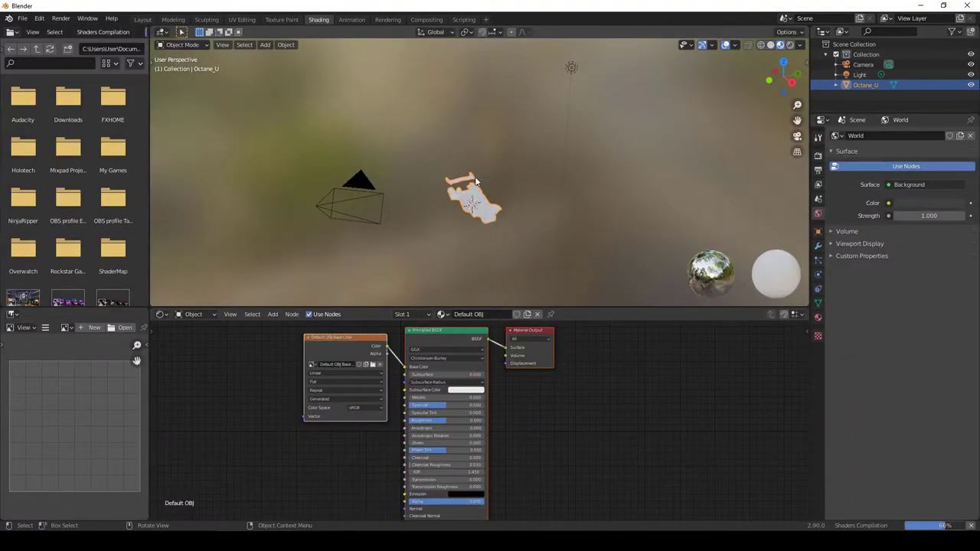
# - Choose the Untitled image in the Image Texture node's image dropdown
pyautogui.click(311, 367)
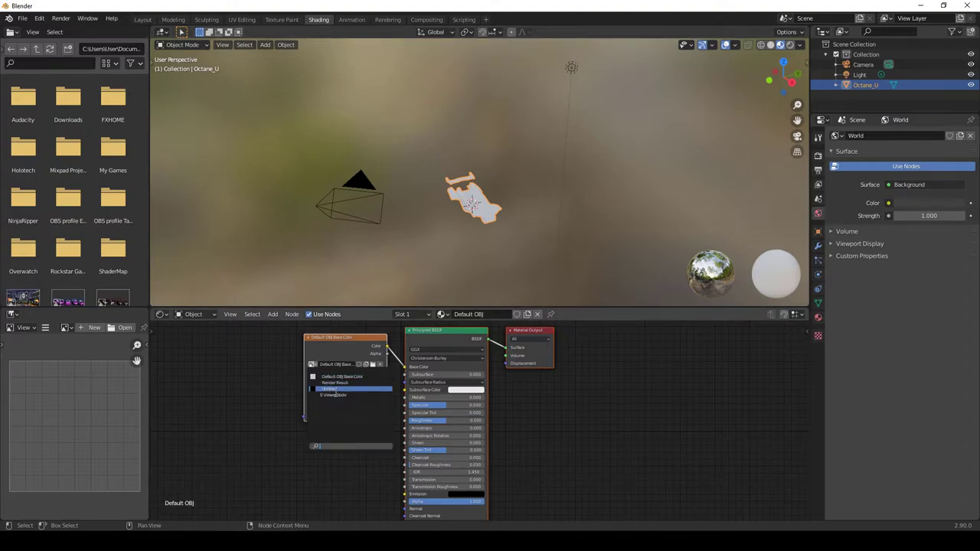
pyautogui.click(339, 388)
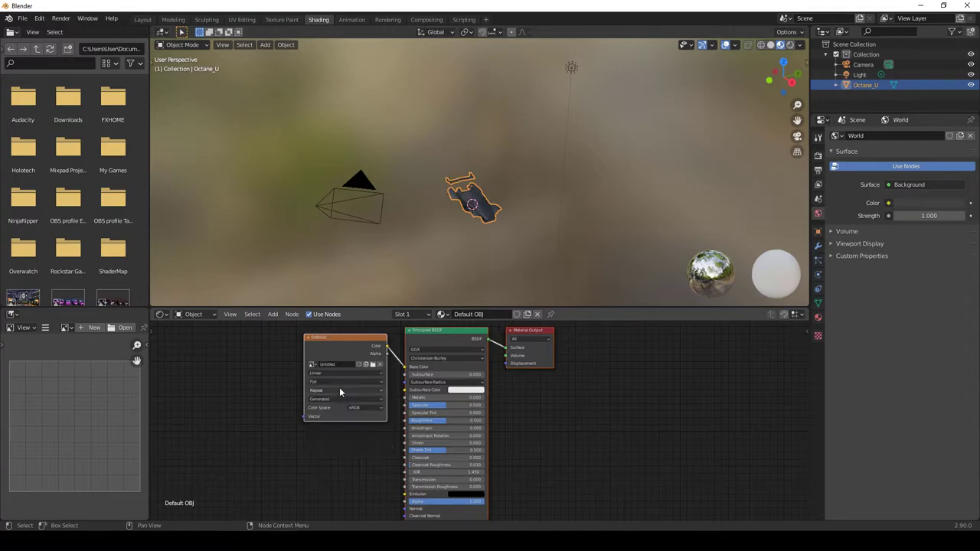
# - Back in Texture Paint, widen the 3D view and frame the car's rear in perspective
pyautogui.click(281, 20)
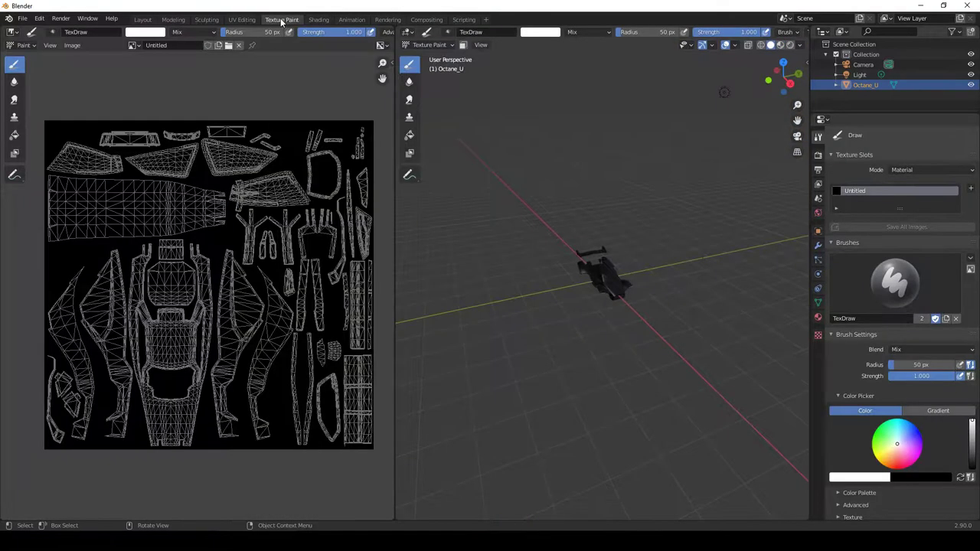
pyautogui.moveTo(368, 230); pyautogui.dragTo(349, 262, button='middle')
pyautogui.moveTo(401, 262); pyautogui.dragTo(370, 264)
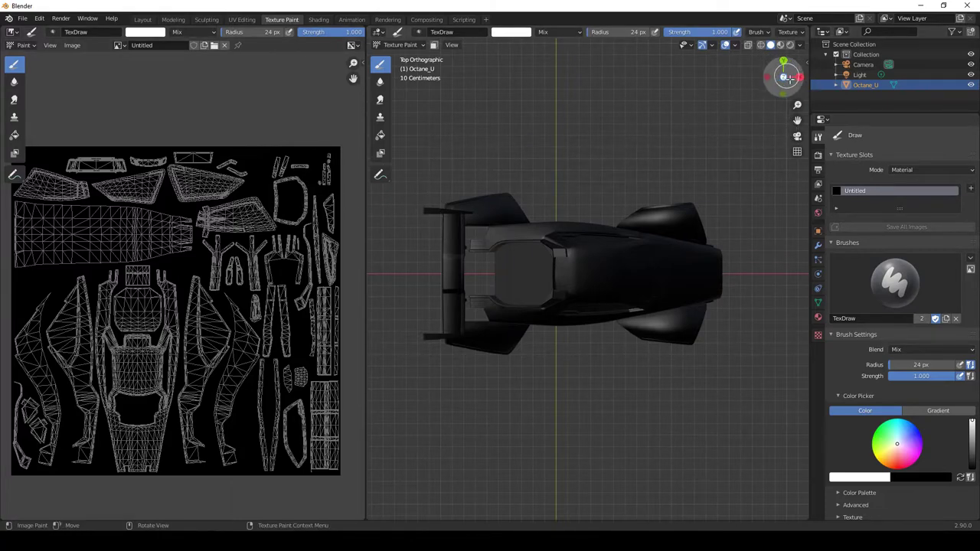
pyautogui.moveTo(786, 77); pyautogui.dragTo(736, 61)
pyautogui.moveTo(798, 120); pyautogui.dragTo(885, 127)
pyautogui.scroll(4, 536, 214)
pyautogui.moveTo(797, 121); pyautogui.dragTo(776, 128)
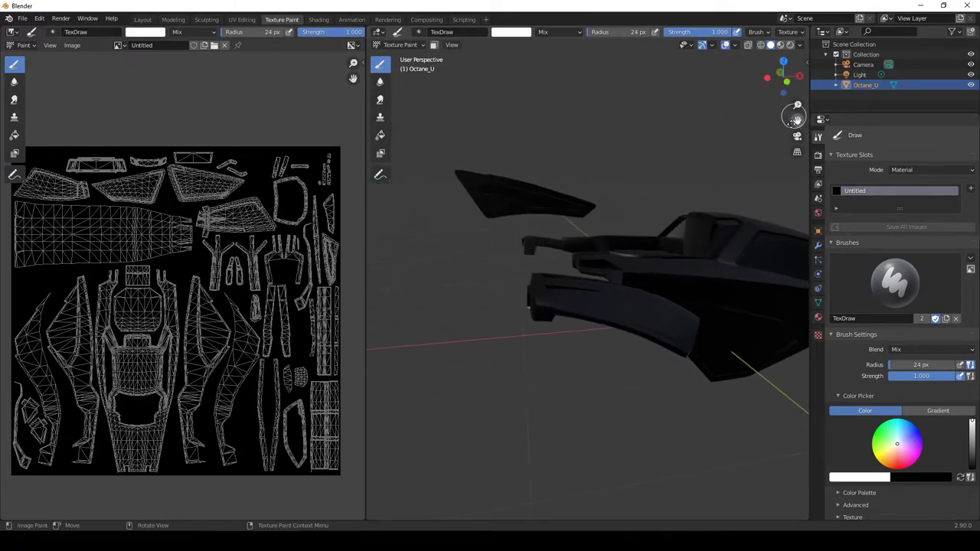
pyautogui.scroll(6, 296, 234)
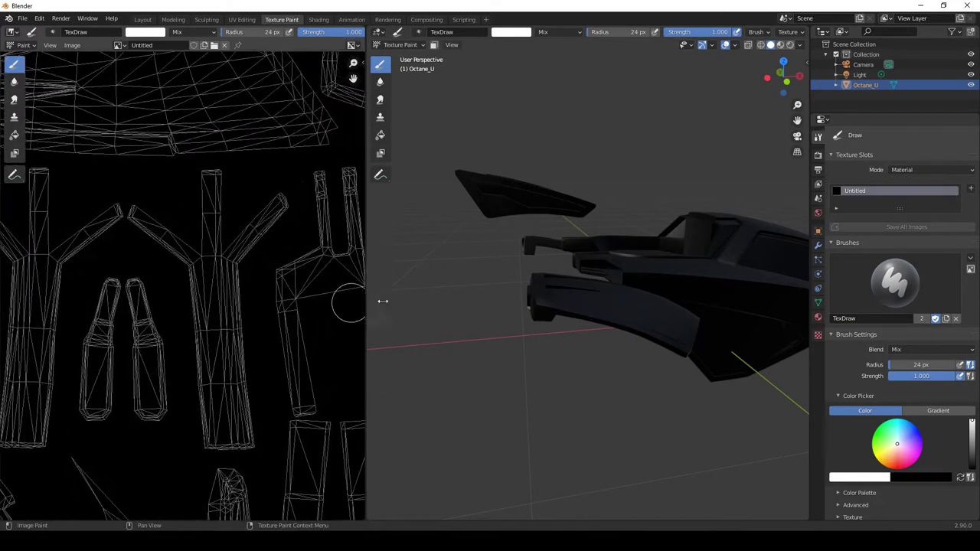
pyautogui.scroll(-6, 312, 213)
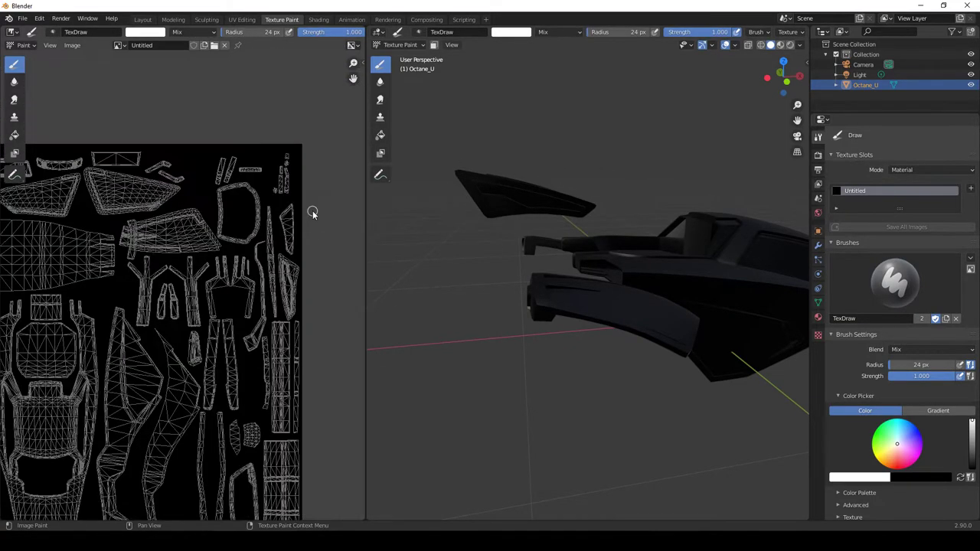
pyautogui.scroll(5, 287, 218)
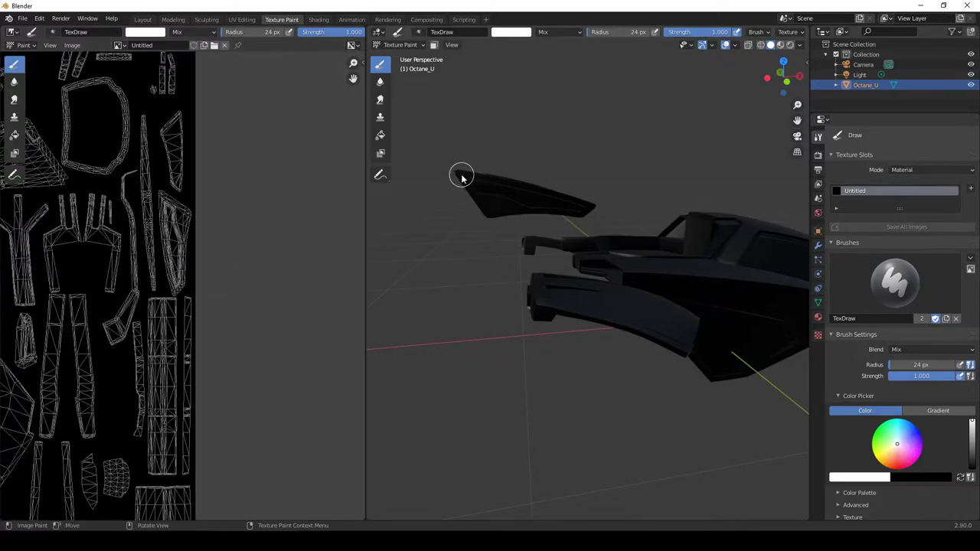
# - Paint test white strokes along the fin and its stem, then undo them
pyautogui.moveTo(462, 177); pyautogui.dragTo(591, 207)
pyautogui.scroll(-4, 145, 256)
pyautogui.moveTo(145, 257); pyautogui.dragTo(181, 251, button='middle')
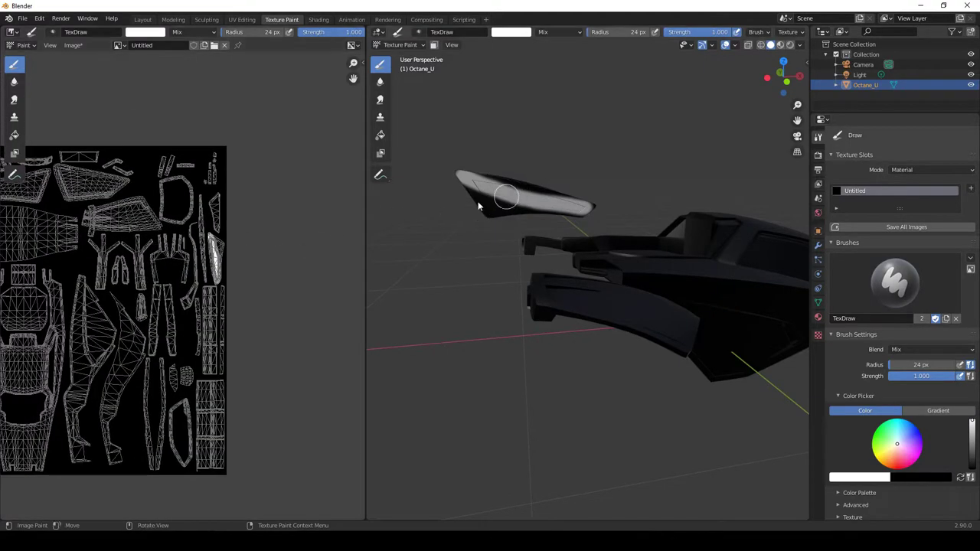
pyautogui.moveTo(574, 163); pyautogui.dragTo(546, 213, button='middle')
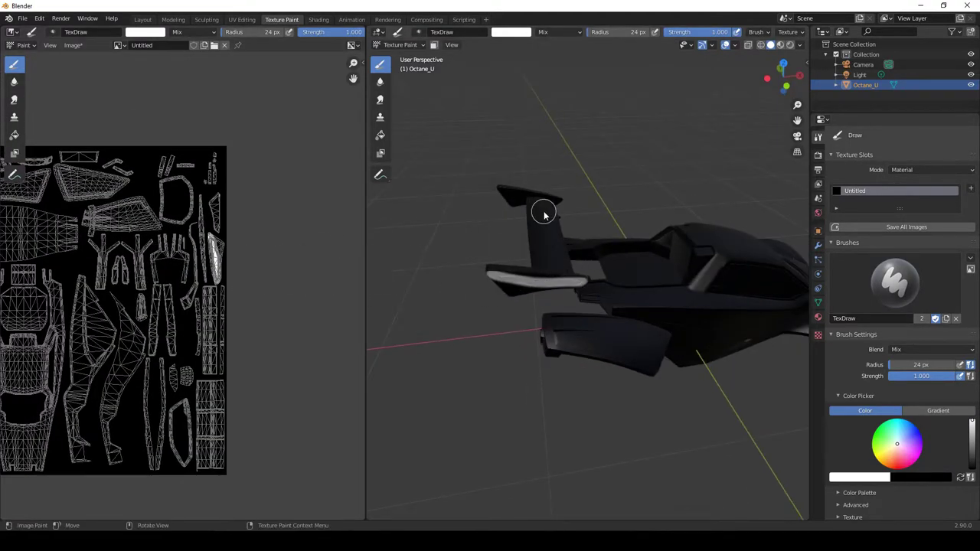
pyautogui.moveTo(539, 201); pyautogui.dragTo(544, 256)
pyautogui.moveTo(110, 383); pyautogui.dragTo(206, 366, button='middle')
pyautogui.hotkey('ctrl', 'z')
pyautogui.hotkey('ctrl', 'z')
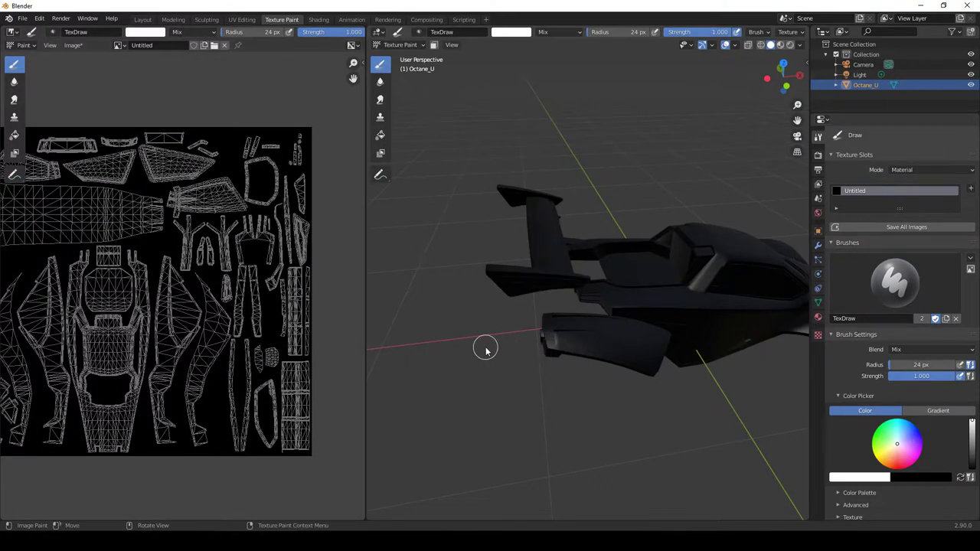
# - Zoom the UV view to the cockpit island, try two white strokes, then undo them
pyautogui.moveTo(782, 74); pyautogui.dragTo(797, 80)
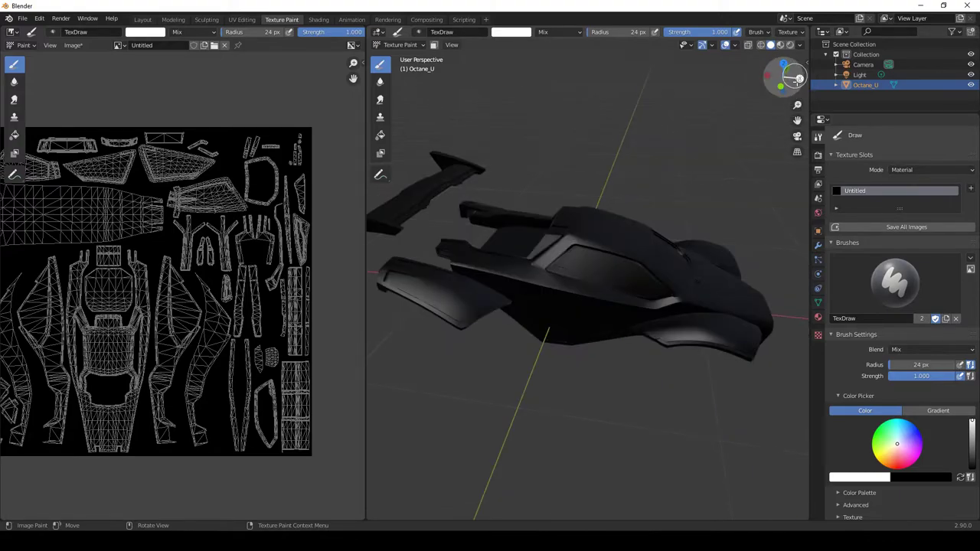
pyautogui.scroll(2, 580, 282)
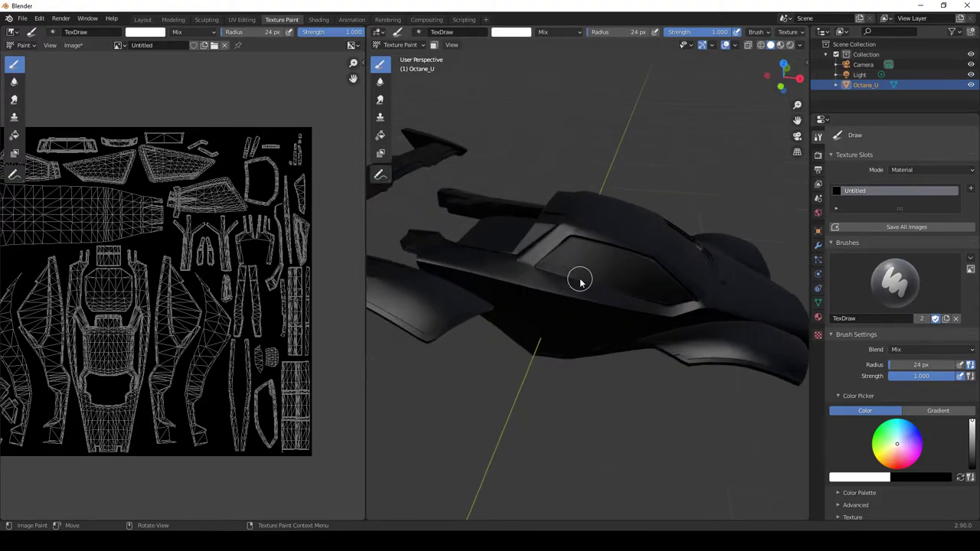
pyautogui.scroll(2, 580, 282)
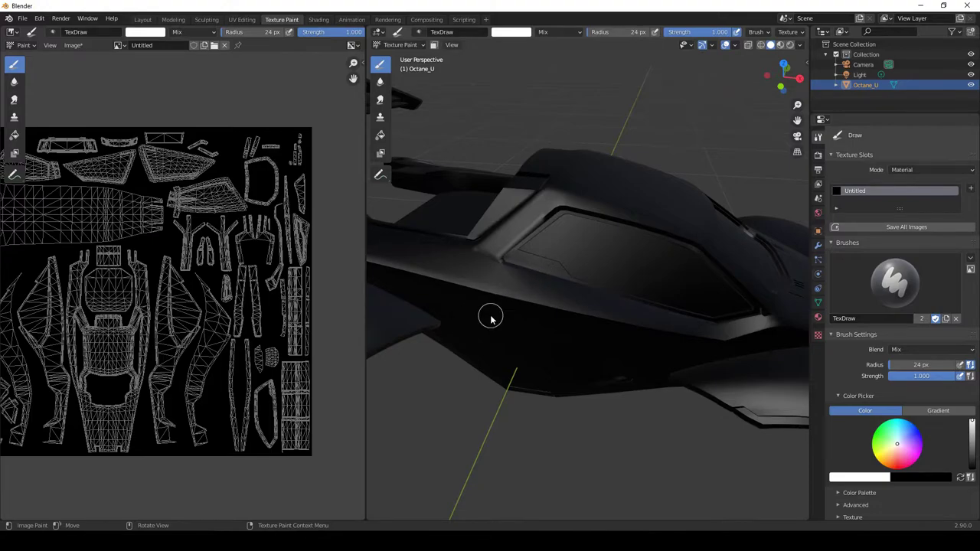
pyautogui.moveTo(157, 302); pyautogui.dragTo(244, 265, button='middle')
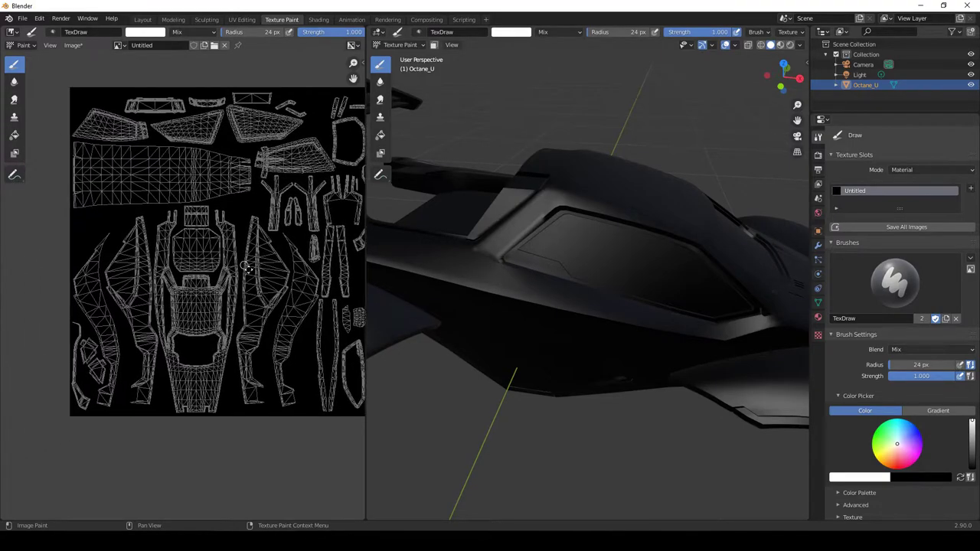
pyautogui.scroll(3, 169, 314)
pyautogui.moveTo(164, 313); pyautogui.dragTo(221, 230, button='middle')
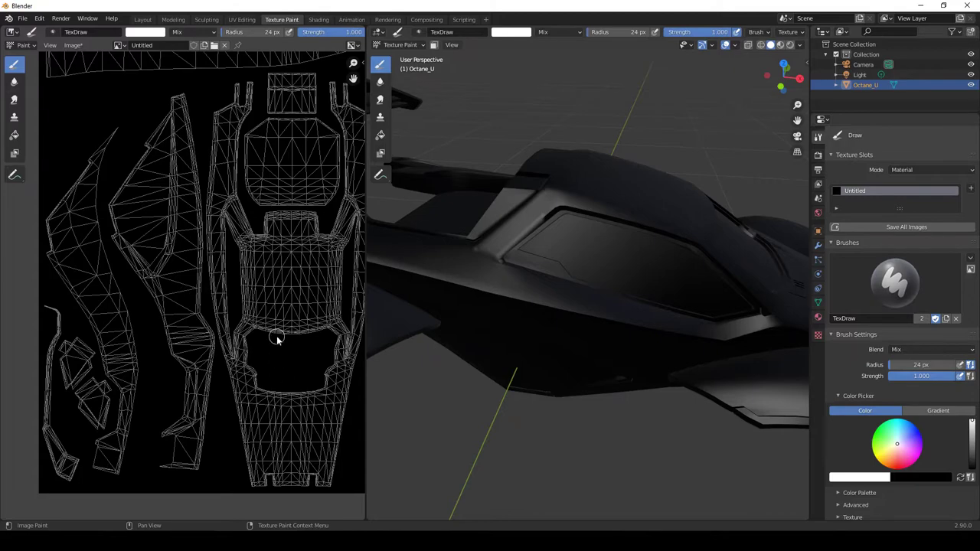
pyautogui.moveTo(583, 173); pyautogui.dragTo(670, 215)
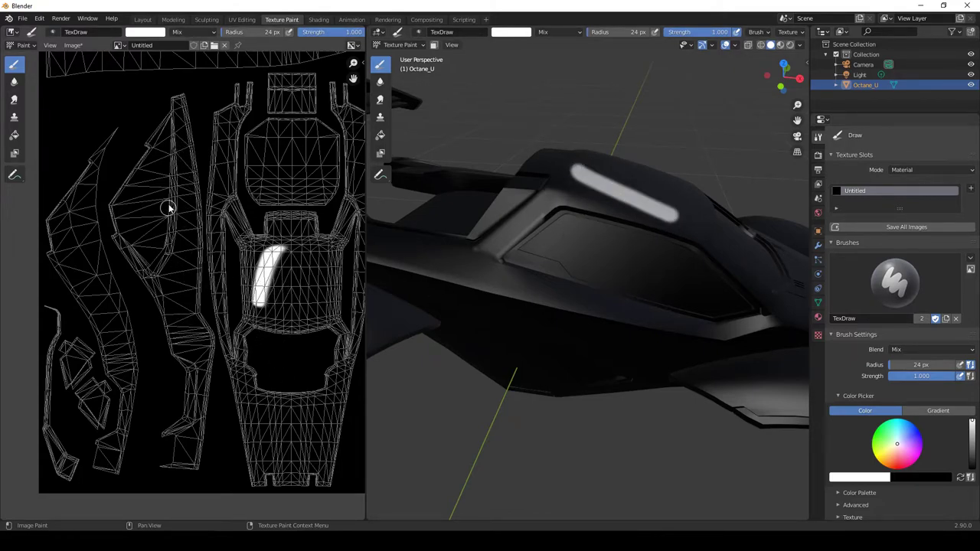
pyautogui.moveTo(164, 154); pyautogui.dragTo(180, 314)
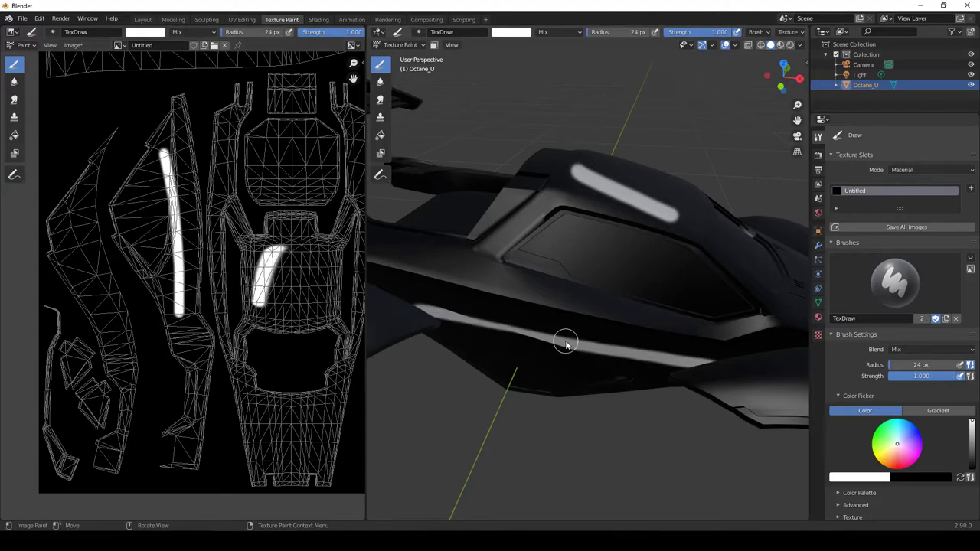
pyautogui.hotkey('ctrl', 'z')
pyautogui.hotkey('ctrl', 'z')
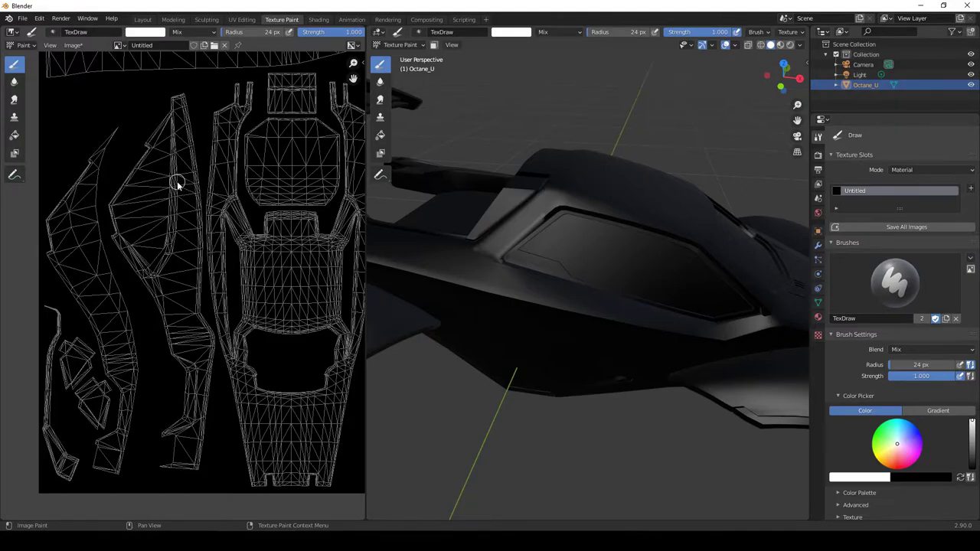
# - Paint a short white bar on the UV island and two short white slashes on the car's side
pyautogui.moveTo(176, 184); pyautogui.dragTo(226, 183)
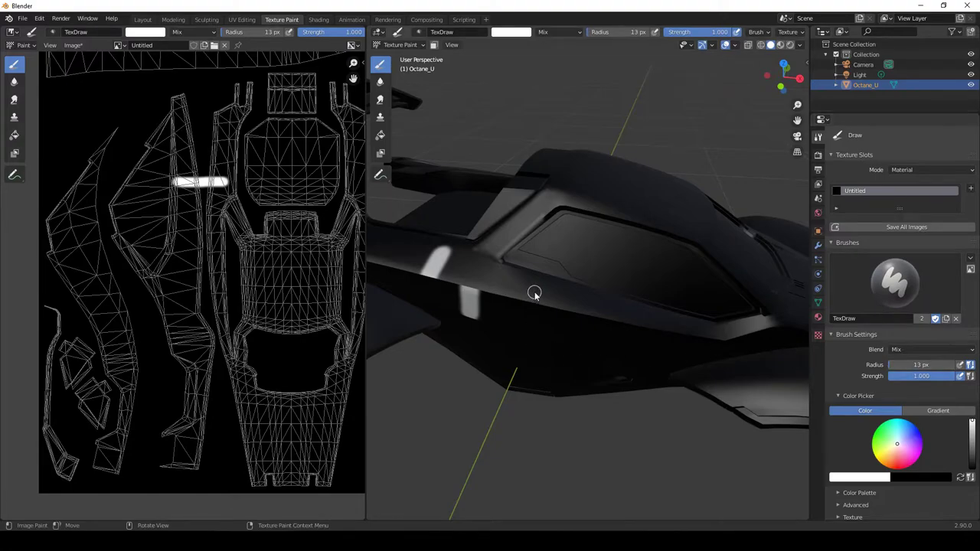
pyautogui.moveTo(534, 293); pyautogui.dragTo(529, 316)
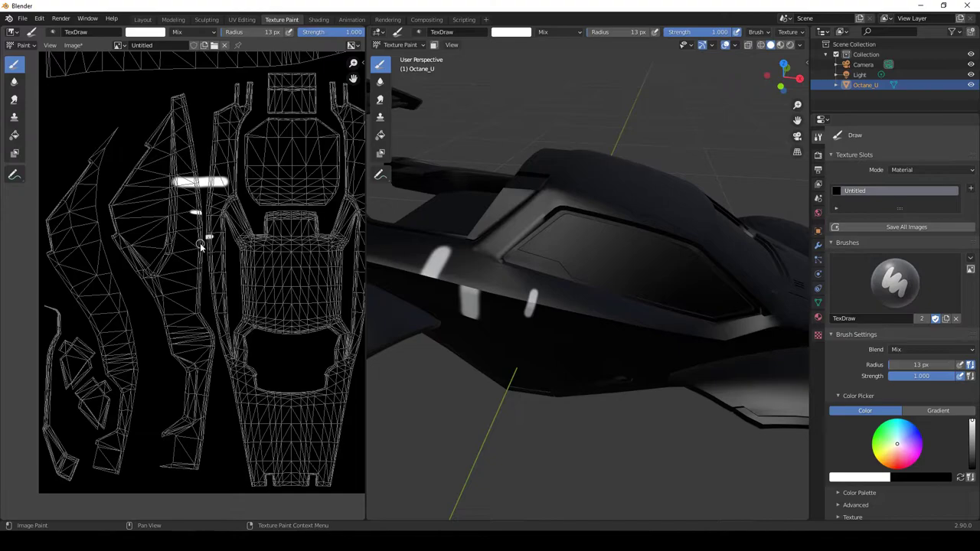
pyautogui.moveTo(607, 308); pyautogui.dragTo(605, 328)
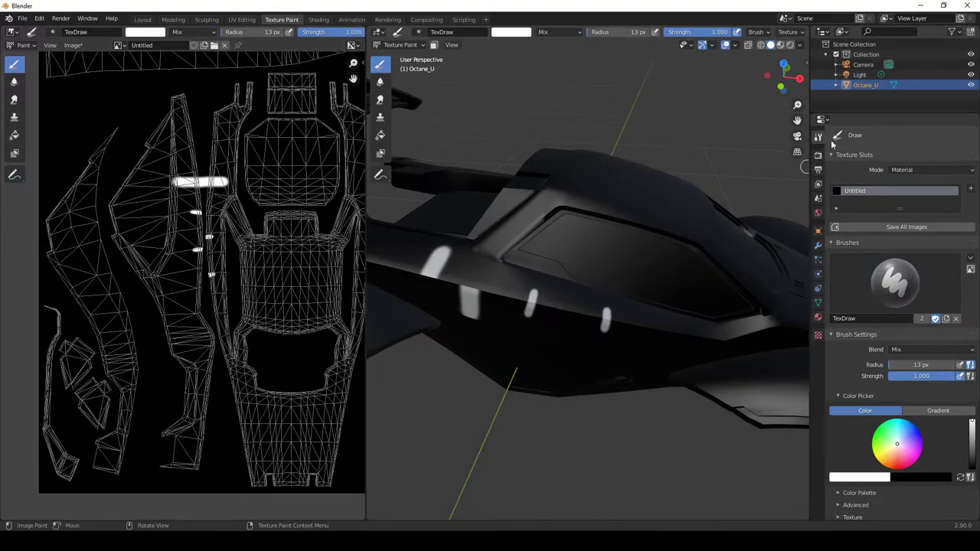
pyautogui.moveTo(788, 83); pyautogui.dragTo(800, 84)
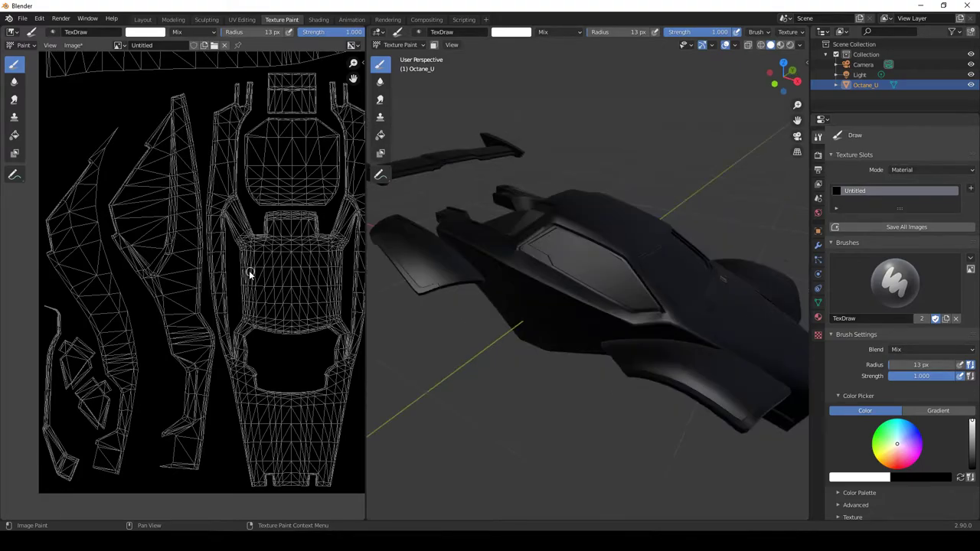
# - From a rear top-down angle, paint a mirrored white stripe down both side pods
pyautogui.scroll(-2, 249, 271)
pyautogui.scroll(3, 178, 301)
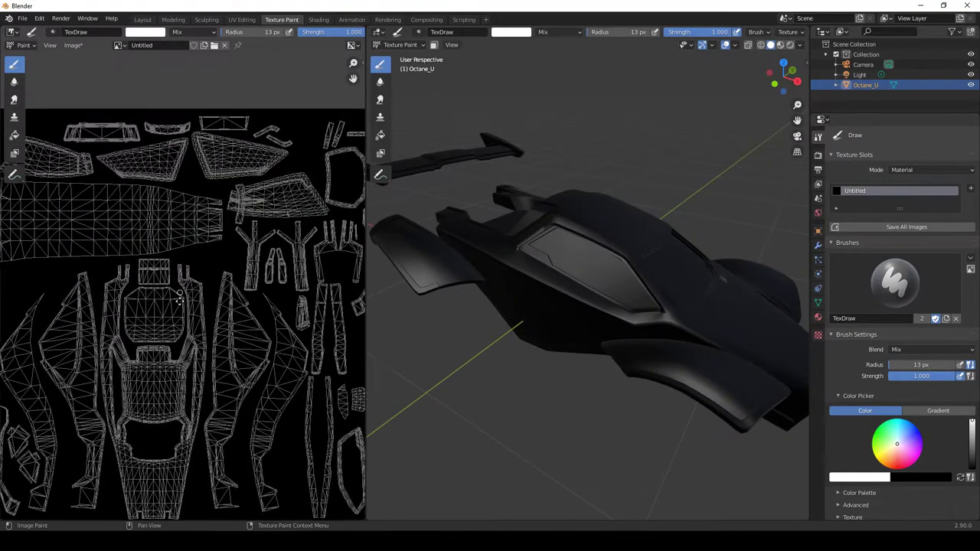
pyautogui.moveTo(178, 301); pyautogui.dragTo(147, 298, button='middle')
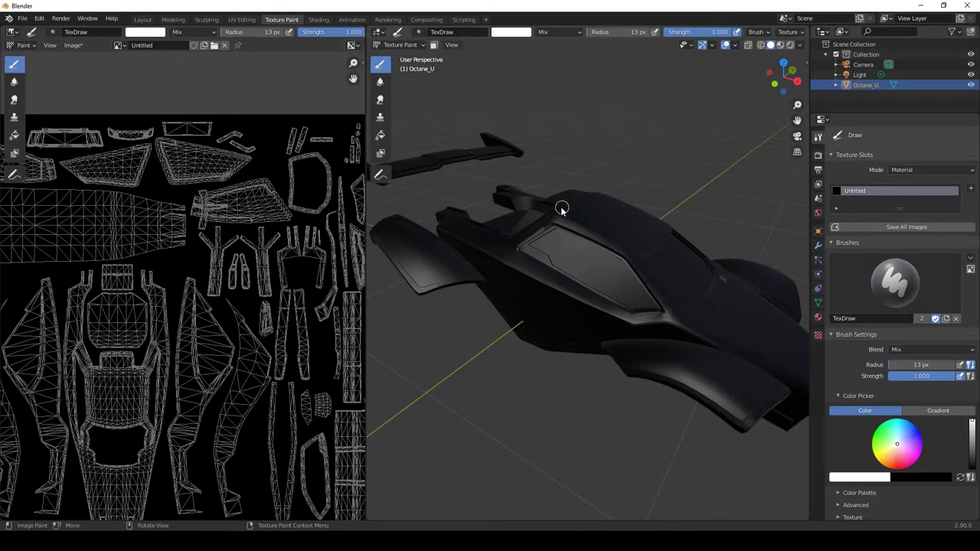
pyautogui.scroll(-1, 279, 266)
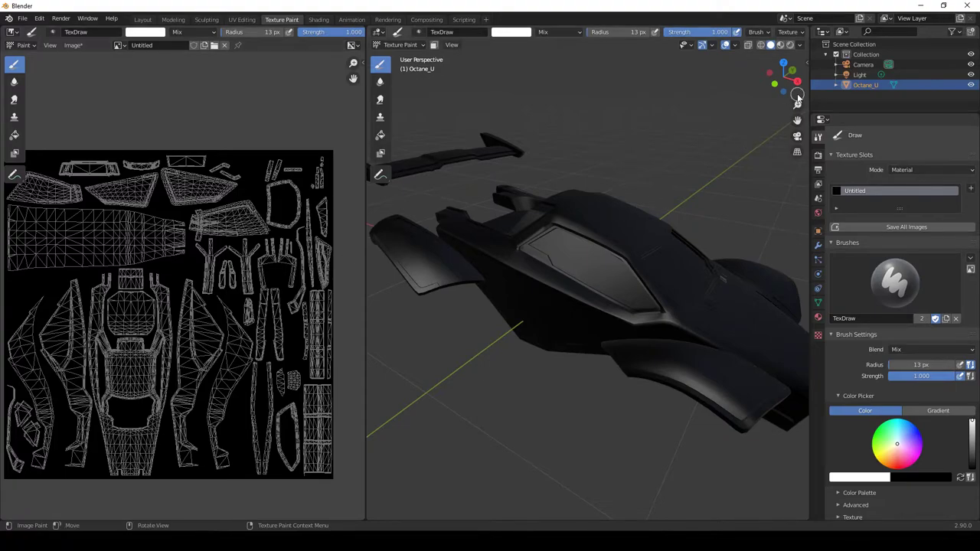
pyautogui.moveTo(782, 77); pyautogui.dragTo(731, 124)
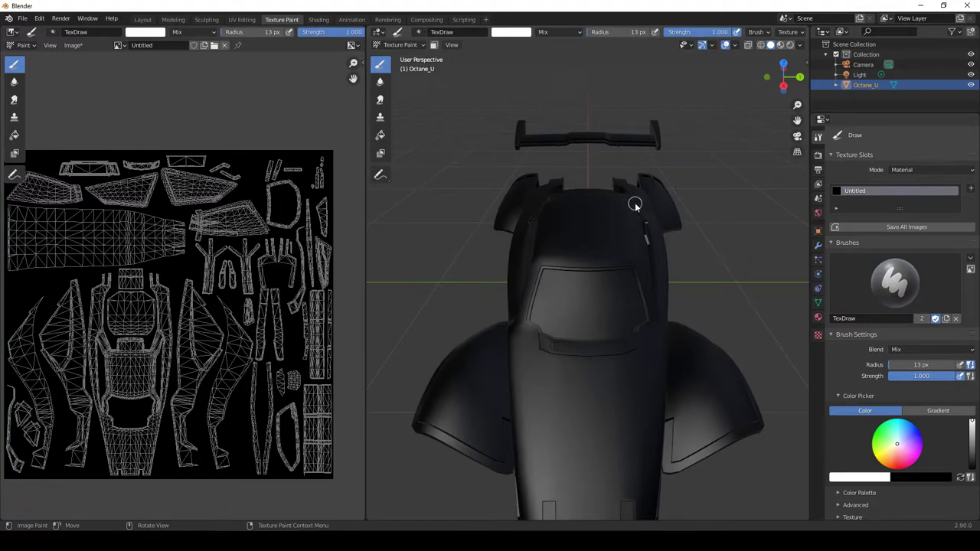
pyautogui.moveTo(465, 346); pyautogui.dragTo(507, 361, button='middle')
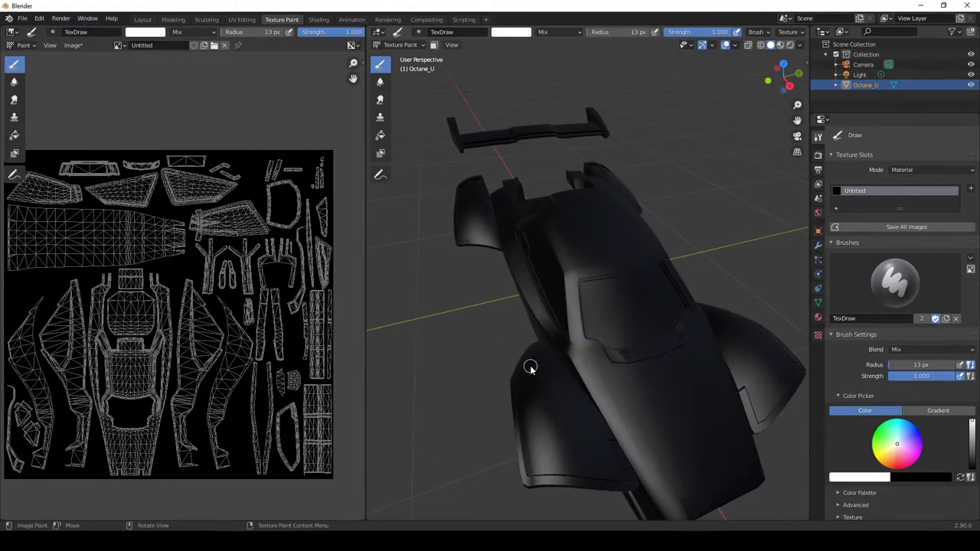
pyautogui.moveTo(529, 367); pyautogui.dragTo(572, 456)
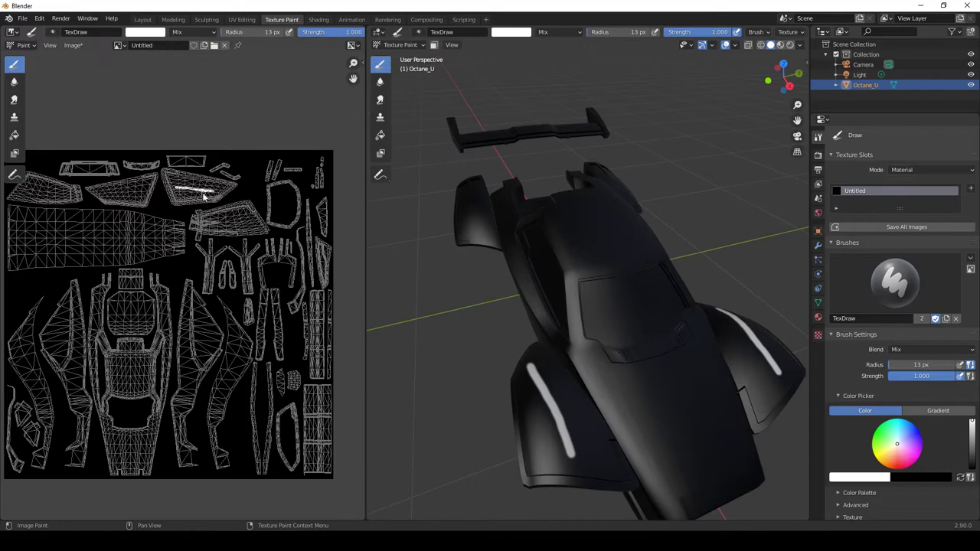
# - Paint a mirrored white stripe across both rear fender tips
pyautogui.scroll(5, 202, 192)
pyautogui.scroll(-3, 201, 192)
pyautogui.moveTo(202, 192); pyautogui.dragTo(205, 345, button='middle')
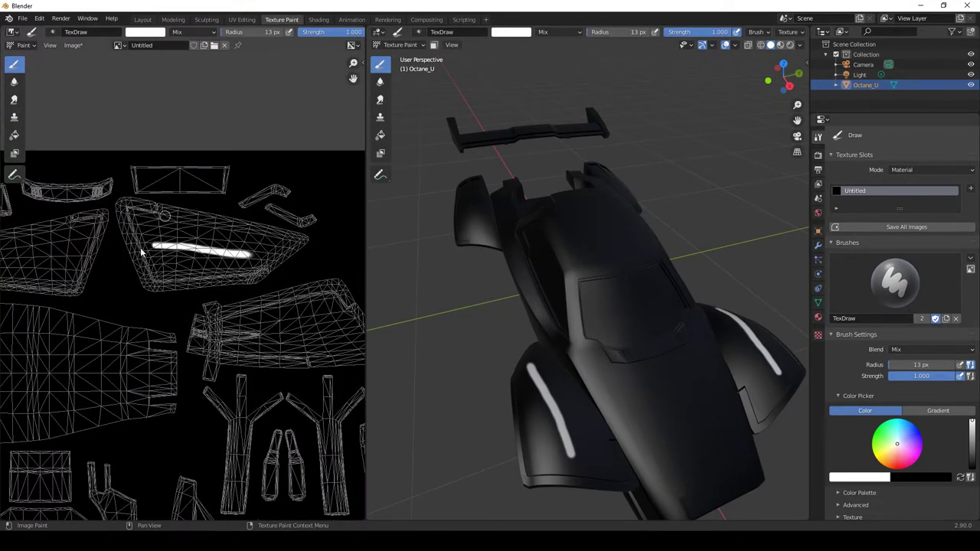
pyautogui.scroll(-2, 197, 255)
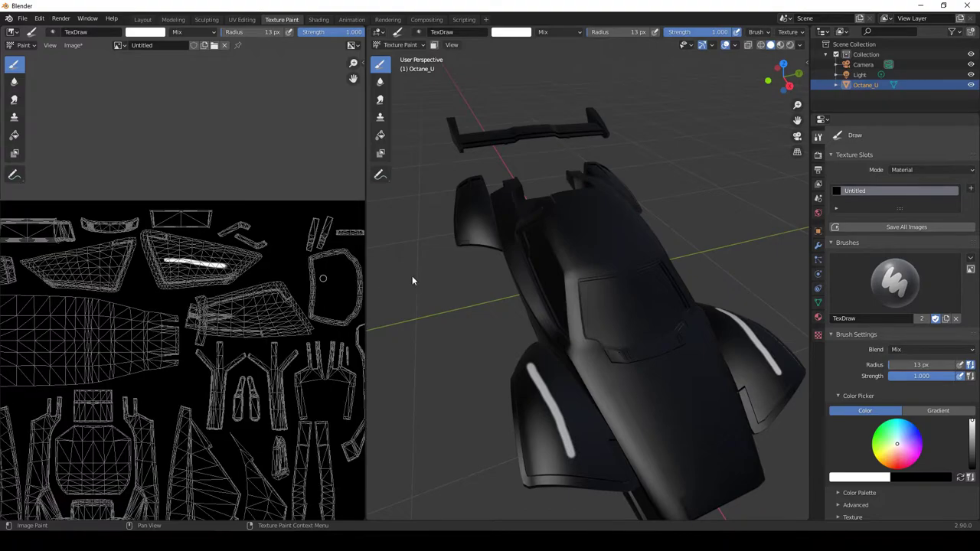
pyautogui.moveTo(467, 198); pyautogui.dragTo(484, 227)
# - Paint white stripes across the lower flap islands in the UV editor
pyautogui.moveTo(221, 305); pyautogui.dragTo(285, 260, button='middle')
pyautogui.scroll(-2, 285, 260)
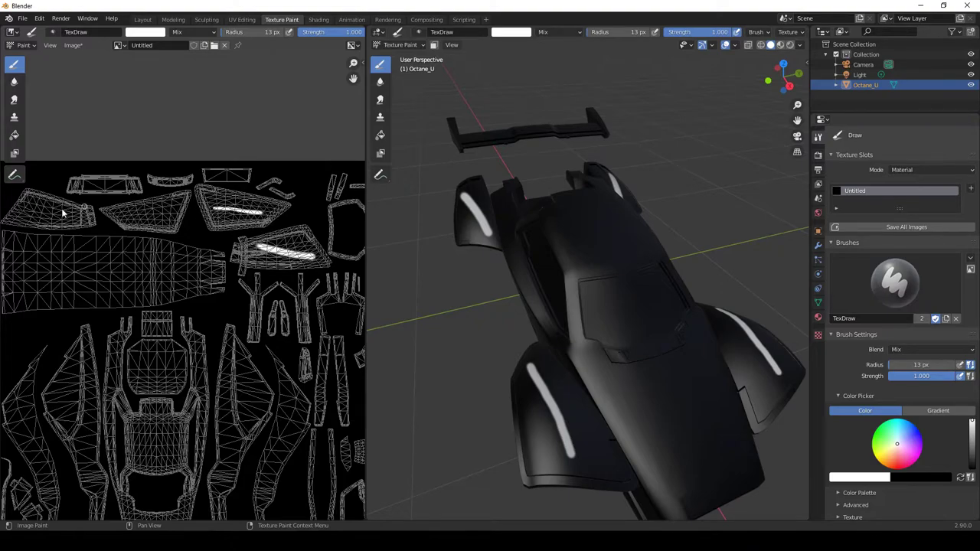
pyautogui.moveTo(783, 75); pyautogui.dragTo(759, 144)
pyautogui.moveTo(124, 217); pyautogui.dragTo(173, 214)
pyautogui.moveTo(31, 212); pyautogui.dragTo(73, 219)
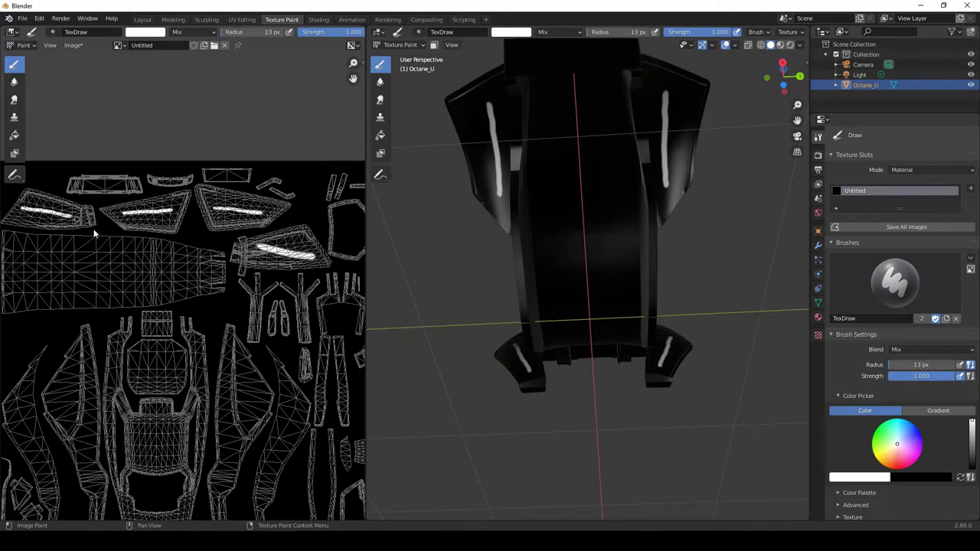
pyautogui.scroll(-2, 105, 235)
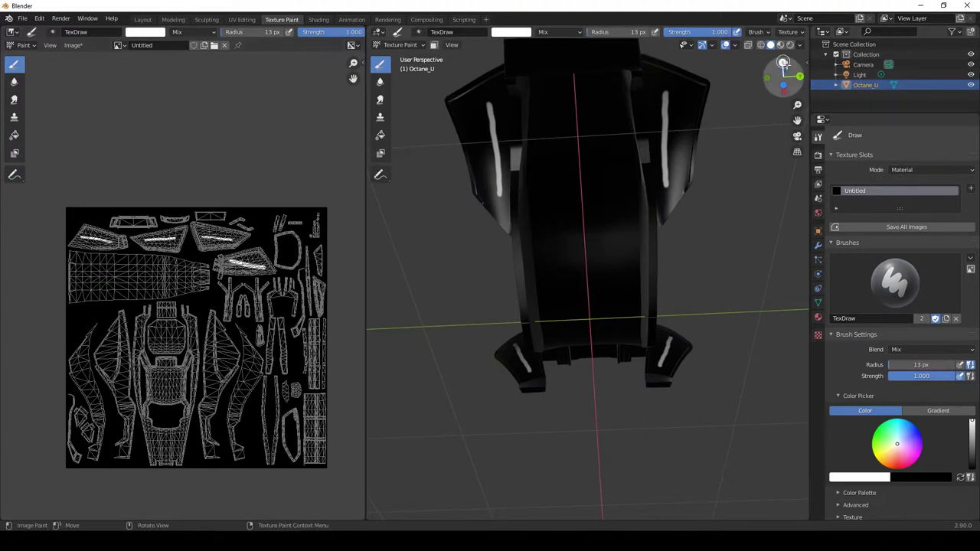
# - Paint a white stroke down the rear spoiler fin's UV island
pyautogui.moveTo(783, 63); pyautogui.dragTo(797, 120)
pyautogui.moveTo(262, 311); pyautogui.dragTo(252, 314, button='middle')
pyautogui.hscroll(3, 253, 313)
pyautogui.scroll(4, 242, 290)
pyautogui.hscroll(5, 242, 290)
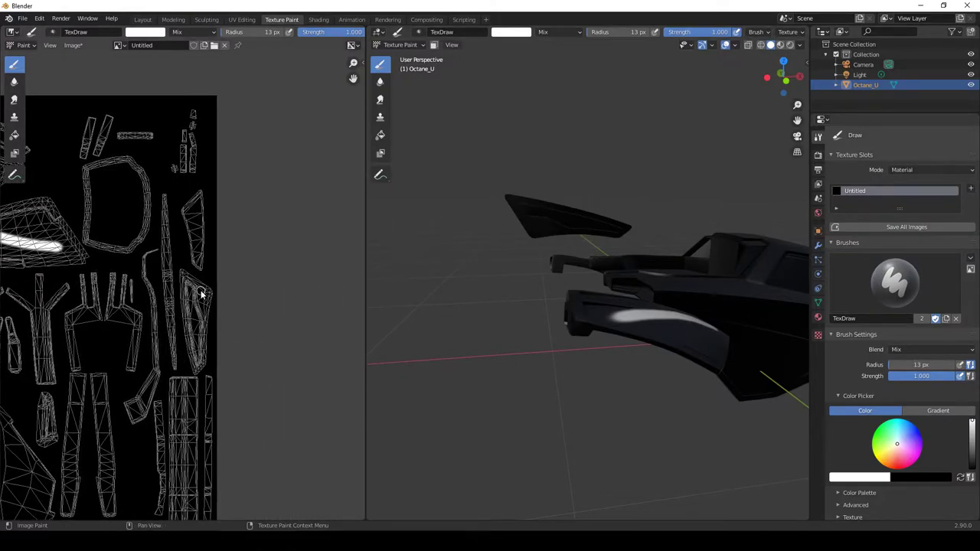
pyautogui.moveTo(199, 292); pyautogui.dragTo(195, 360)
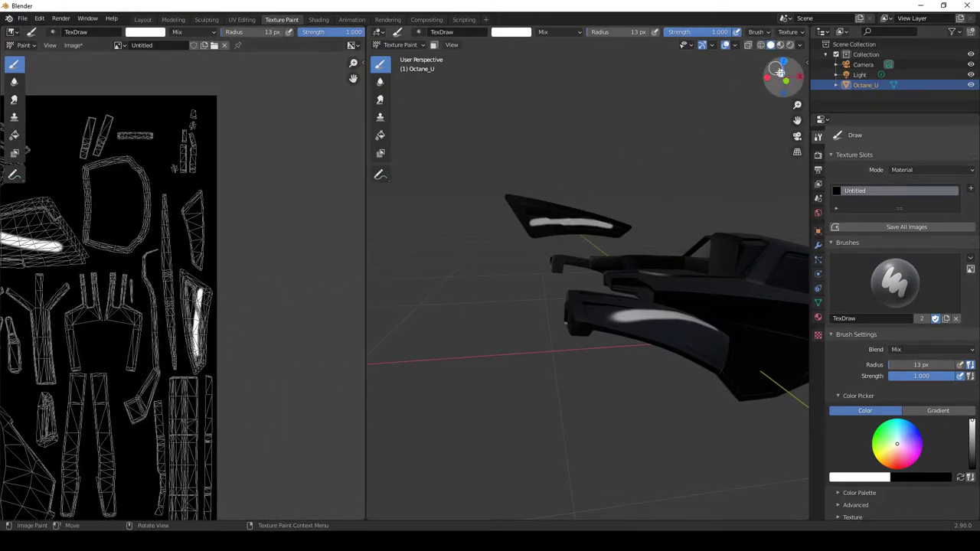
pyautogui.moveTo(780, 72); pyautogui.dragTo(613, 88)
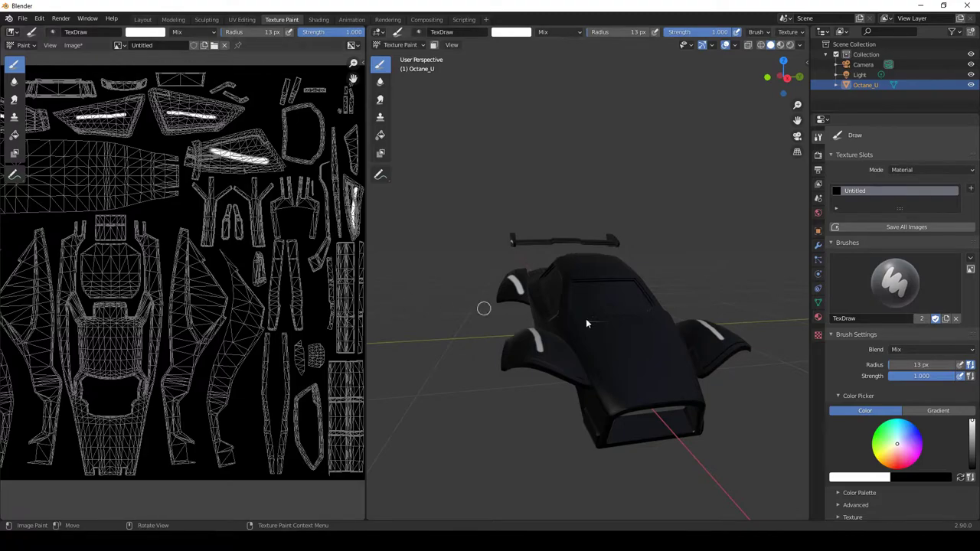
# - Create a new brush texture and load line23.png from the Desktop as its image
pyautogui.click(818, 336)
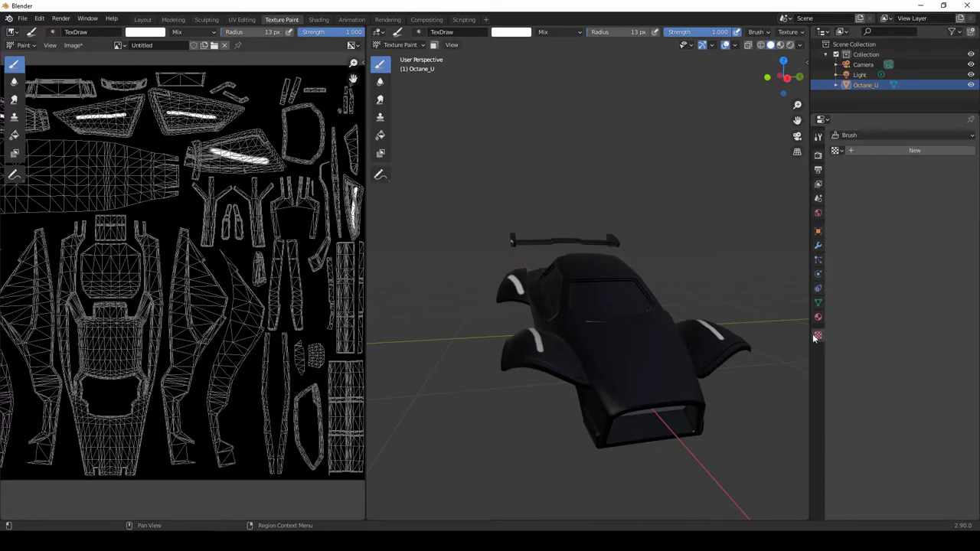
pyautogui.click(881, 152)
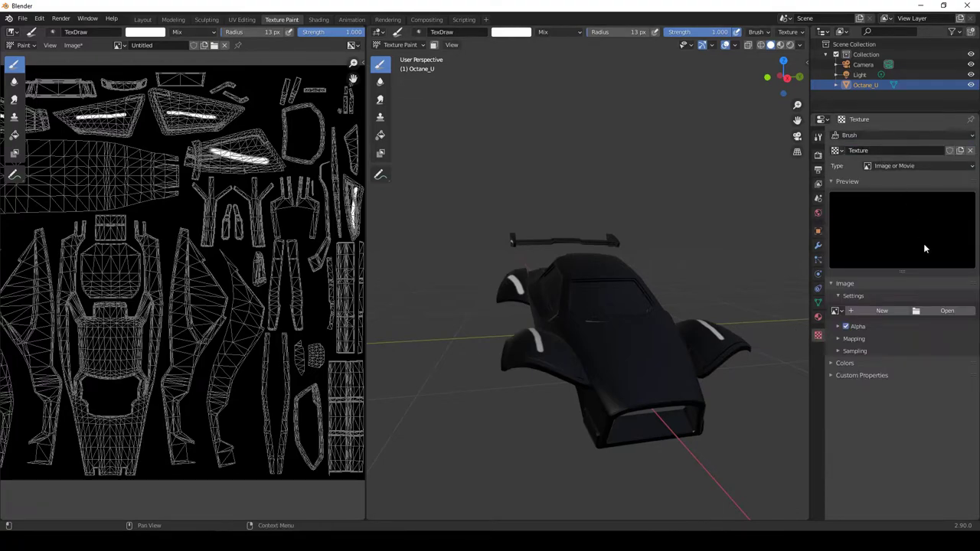
pyautogui.click(945, 312)
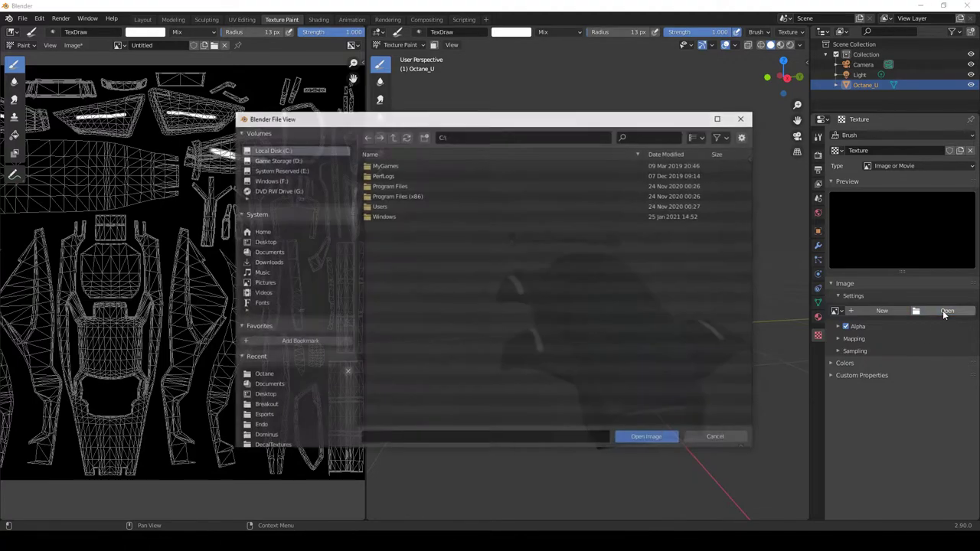
pyautogui.click(246, 242)
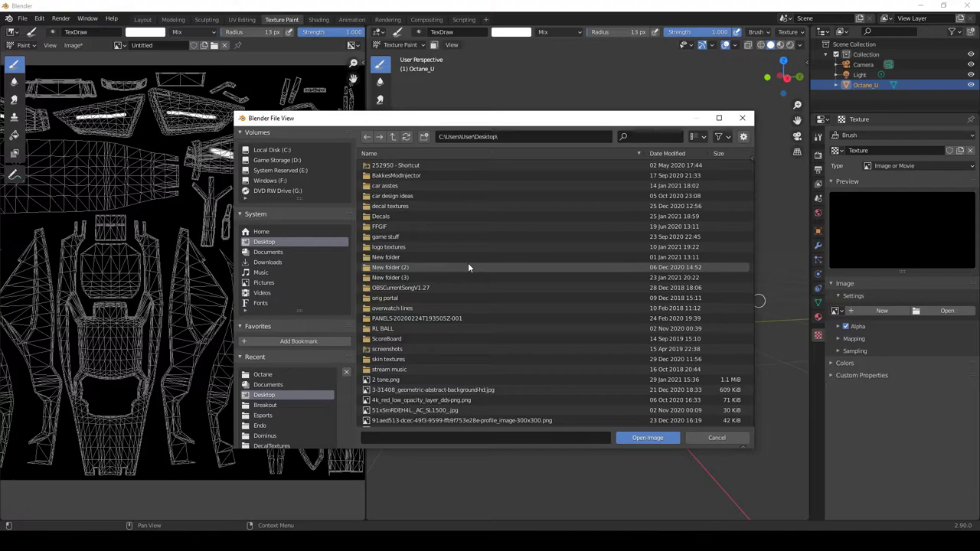
pyautogui.scroll(-6, 469, 266)
pyautogui.scroll(-10, 469, 268)
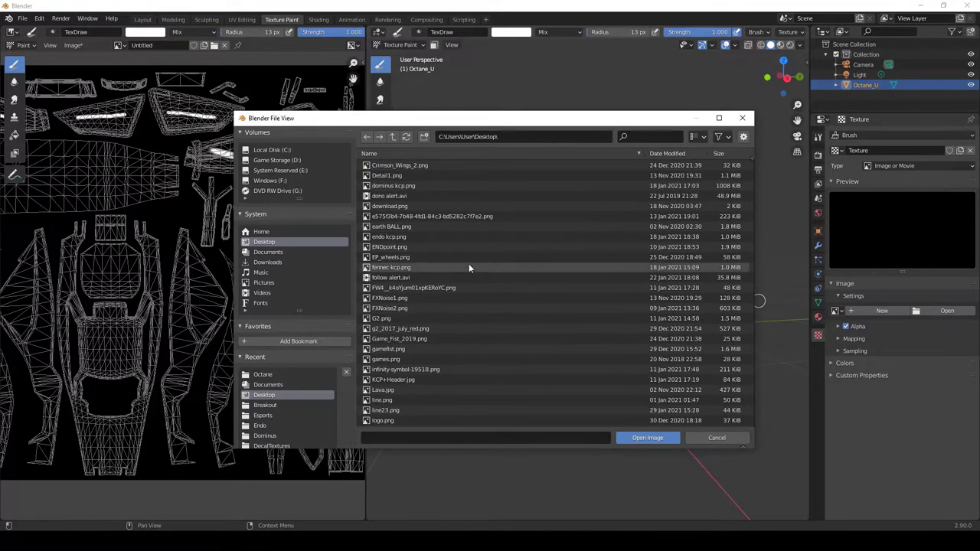
pyautogui.click(427, 329)
pyautogui.click(626, 438)
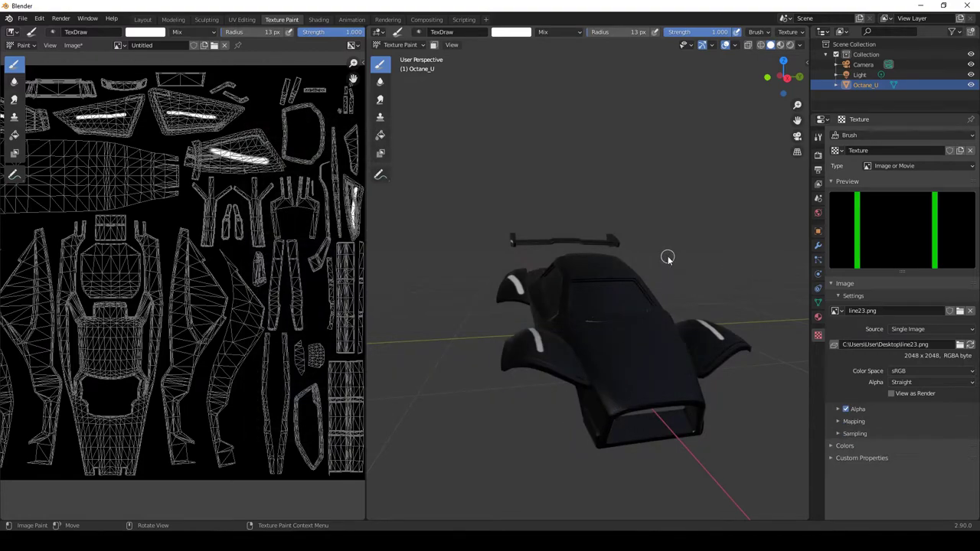
# - Set the brush texture mapping to Stencil with Image Aspect and drag the green bar over the car
pyautogui.click(782, 34)
pyautogui.click(789, 64)
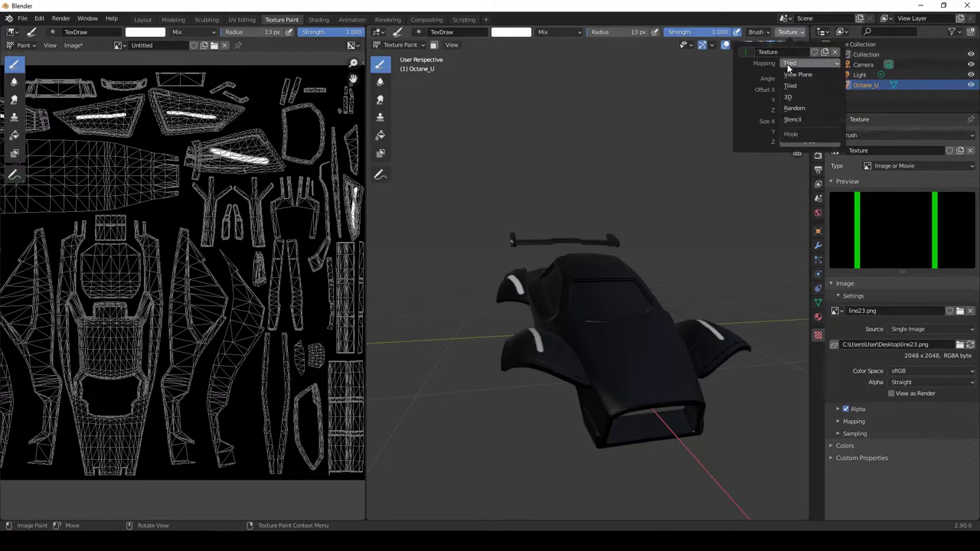
pyautogui.click(798, 120)
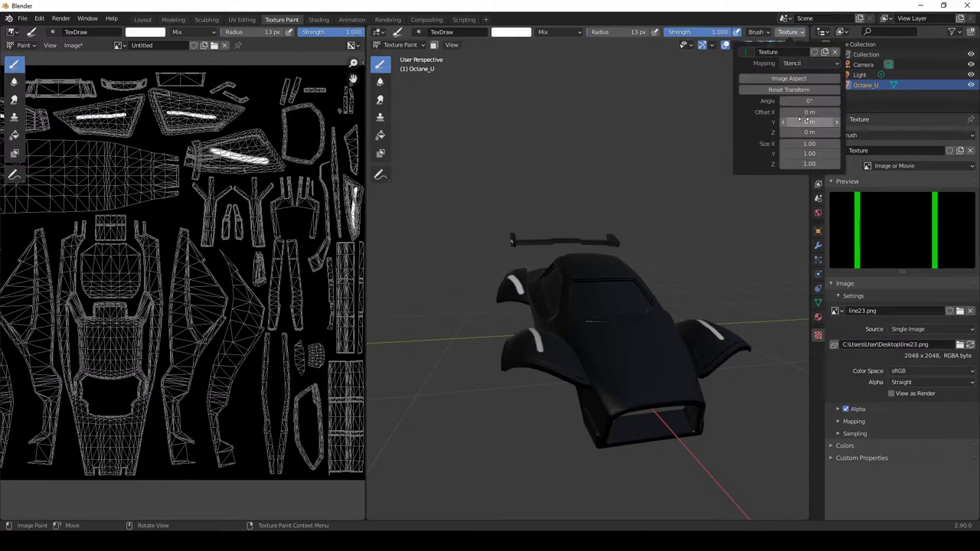
pyautogui.click(774, 79)
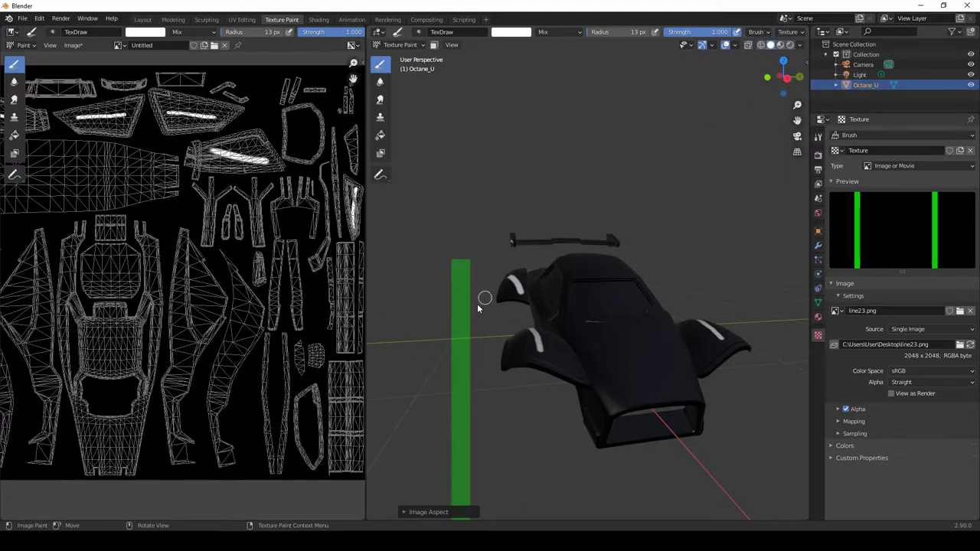
pyautogui.moveTo(474, 306); pyautogui.dragTo(587, 186, button='right')
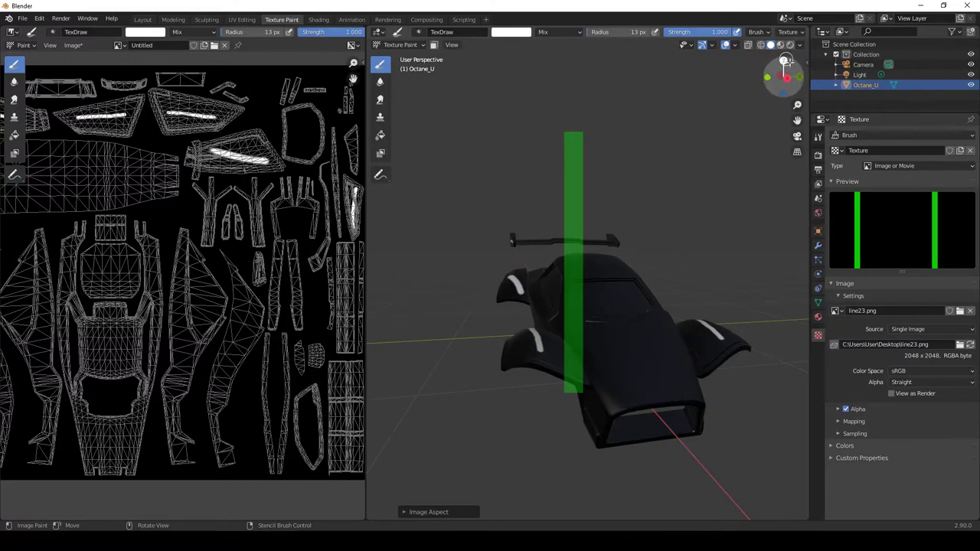
# - Switch to Top view and set the stencil's angle to 270°
pyautogui.click(785, 61)
pyautogui.moveTo(798, 120); pyautogui.dragTo(690, 122)
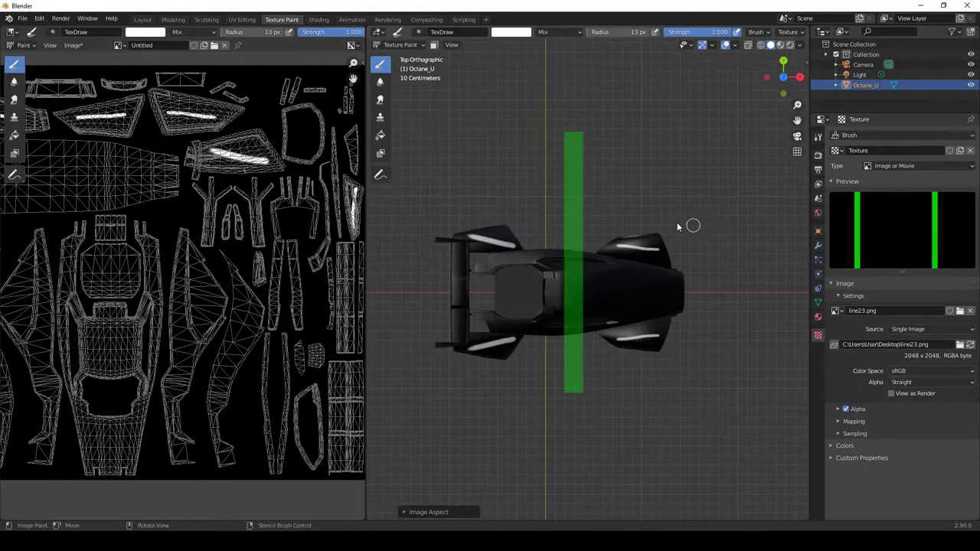
pyautogui.moveTo(567, 157); pyautogui.dragTo(570, 174, button='right')
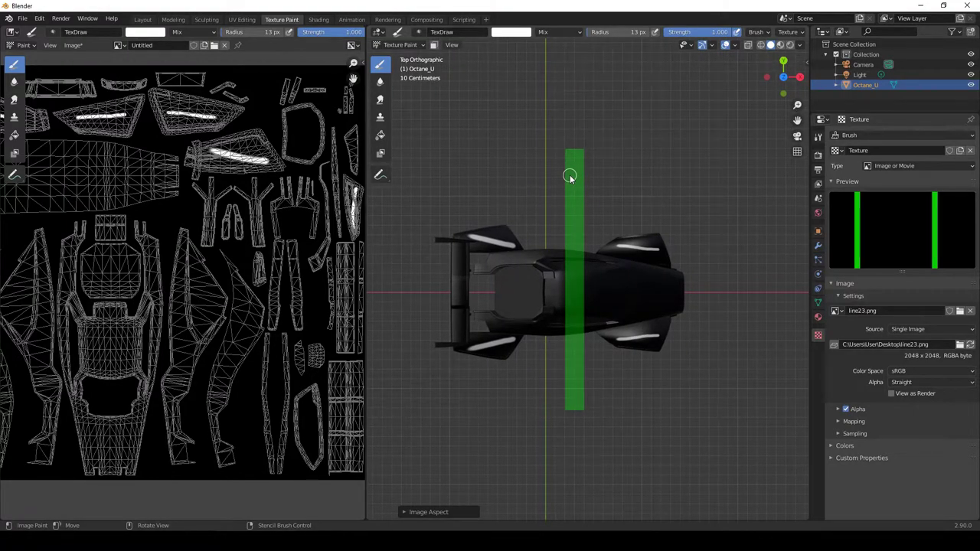
pyautogui.keyDown('ctrl'); pyautogui.moveTo(574, 164); pyautogui.dragTo(706, 257, button='right'); pyautogui.keyUp('ctrl')
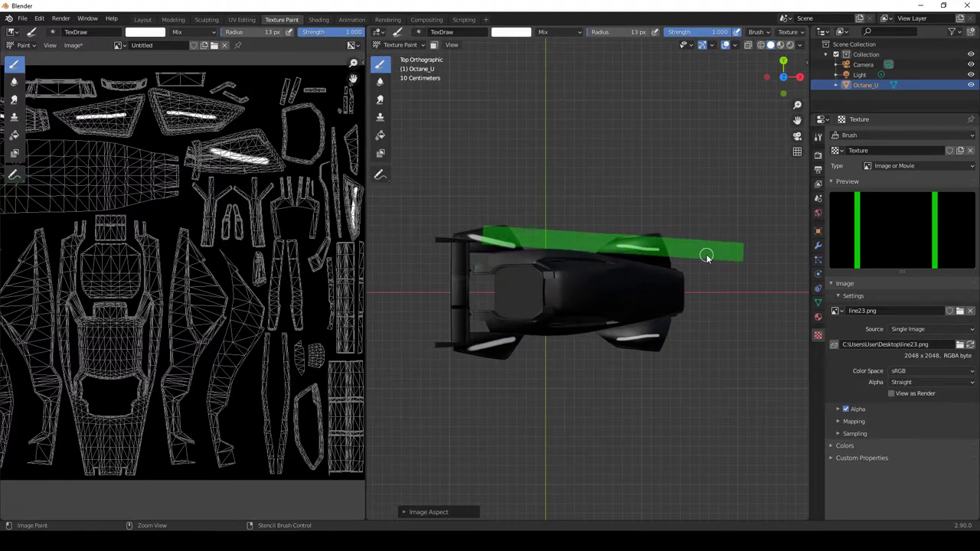
pyautogui.click(788, 31)
pyautogui.click(799, 102)
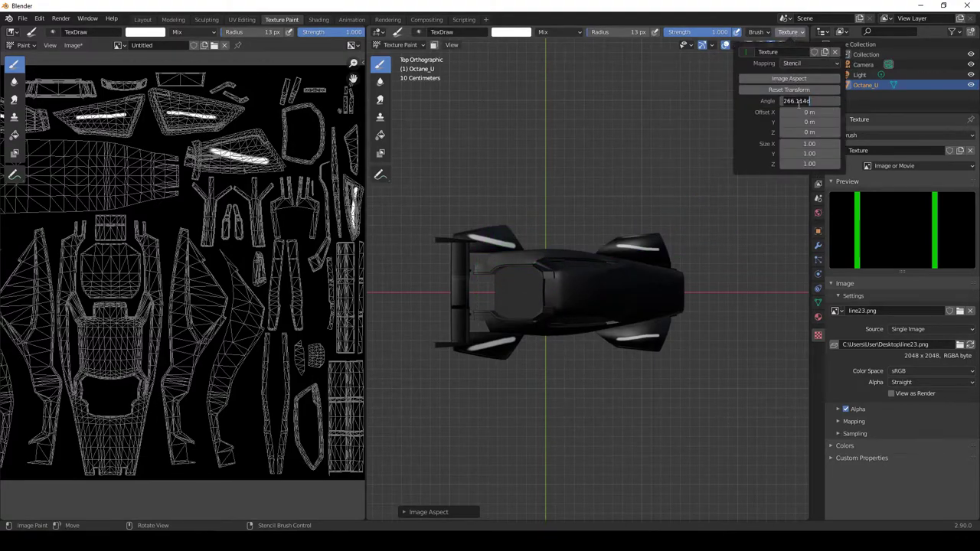
pyautogui.write('270')
pyautogui.press('Return')
# - Lay the horizontal stencil along the car and paint a green stripe down its centre line
pyautogui.moveTo(651, 253); pyautogui.dragTo(655, 292, button='right')
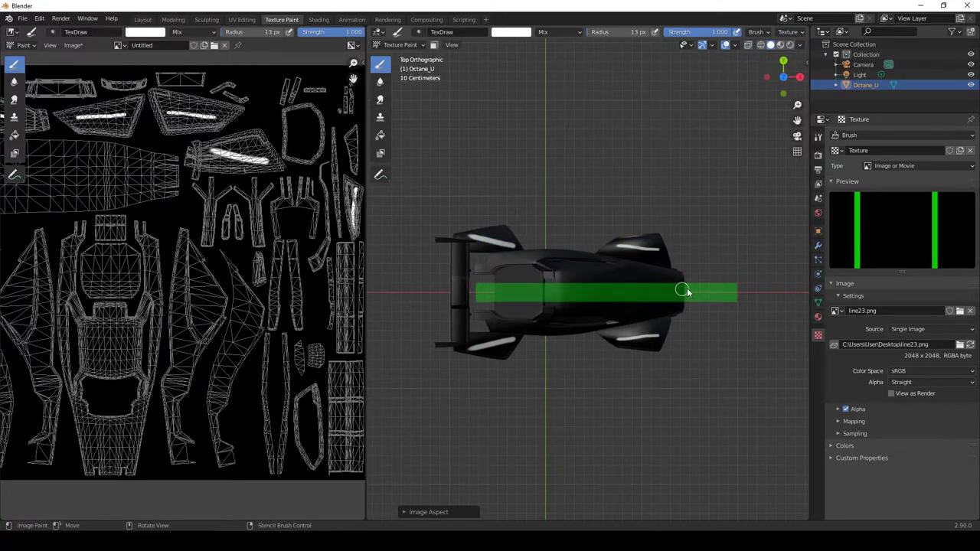
pyautogui.moveTo(667, 287)
pyautogui.mouseDown()
pyautogui.moveTo(695, 297)
pyautogui.moveTo(627, 297)
pyautogui.moveTo(670, 298)
pyautogui.moveTo(638, 291)
pyautogui.moveTo(674, 285)
pyautogui.moveTo(513, 297)
pyautogui.moveTo(655, 293)
pyautogui.moveTo(560, 295)
pyautogui.mouseUp()
pyautogui.moveTo(680, 294); pyautogui.dragTo(569, 307)
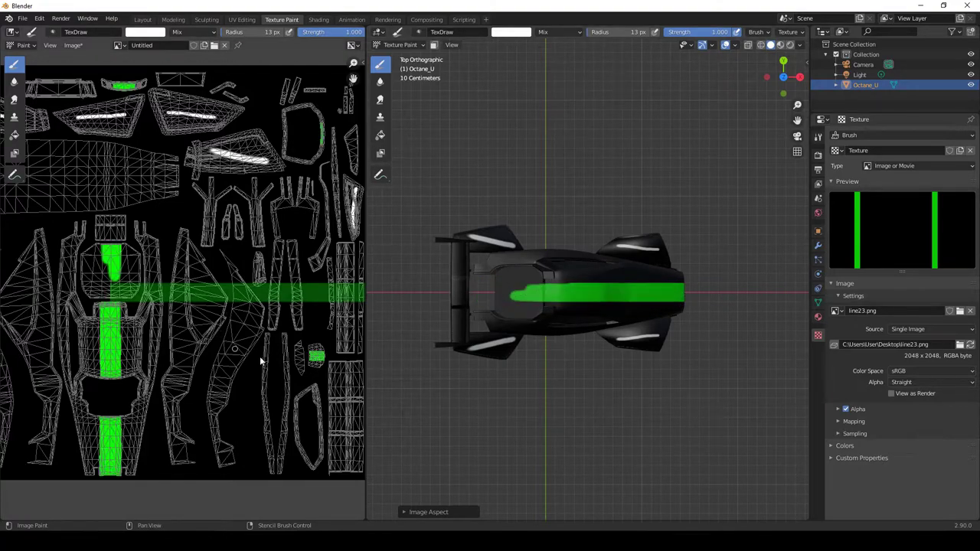
pyautogui.moveTo(764, 85)
pyautogui.mouseDown()
pyautogui.moveTo(758, 146)
pyautogui.moveTo(724, 175)
pyautogui.moveTo(758, 142)
pyautogui.mouseUp()
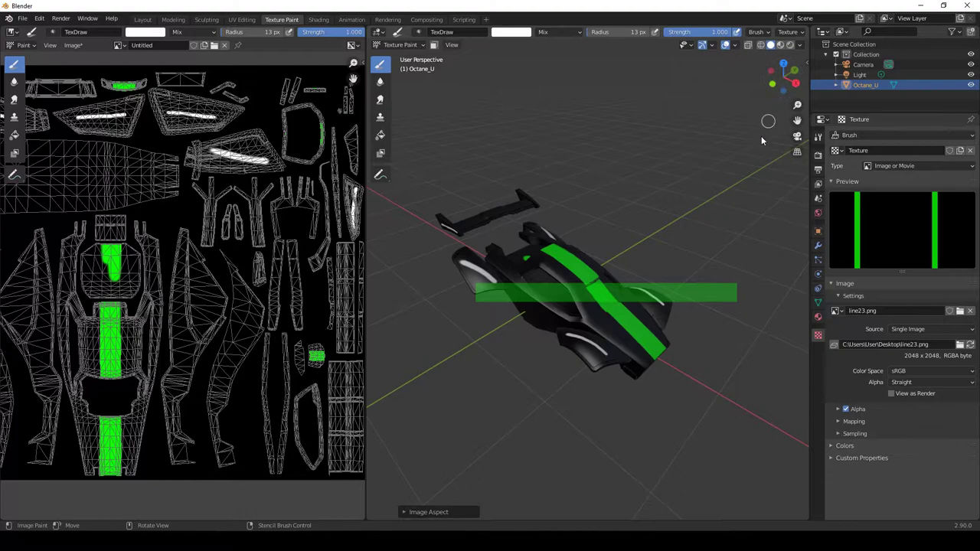
# - Undo the green centre stripe
pyautogui.press('ctrl')
pyautogui.hotkey('ctrl', 'z')
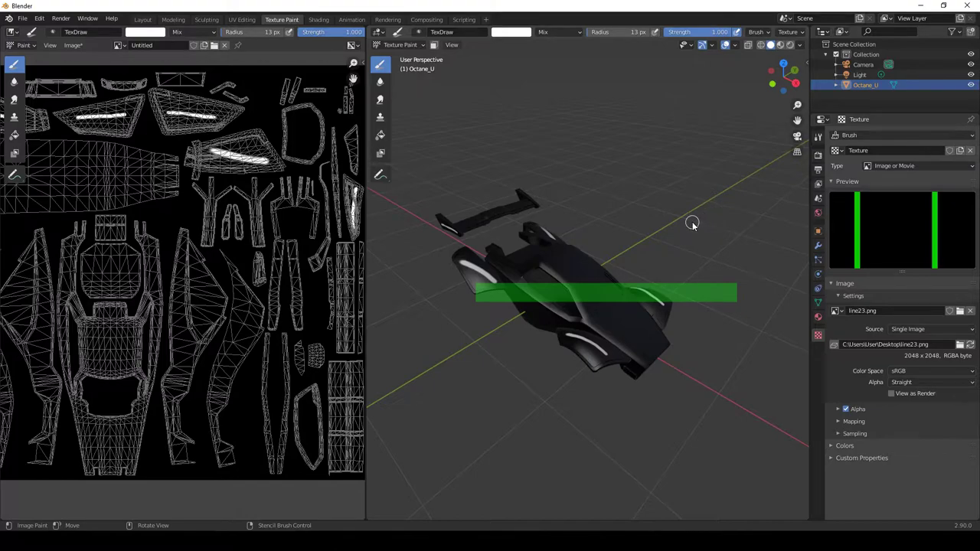
pyautogui.moveTo(782, 80); pyautogui.dragTo(798, 80)
pyautogui.scroll(4, 681, 225)
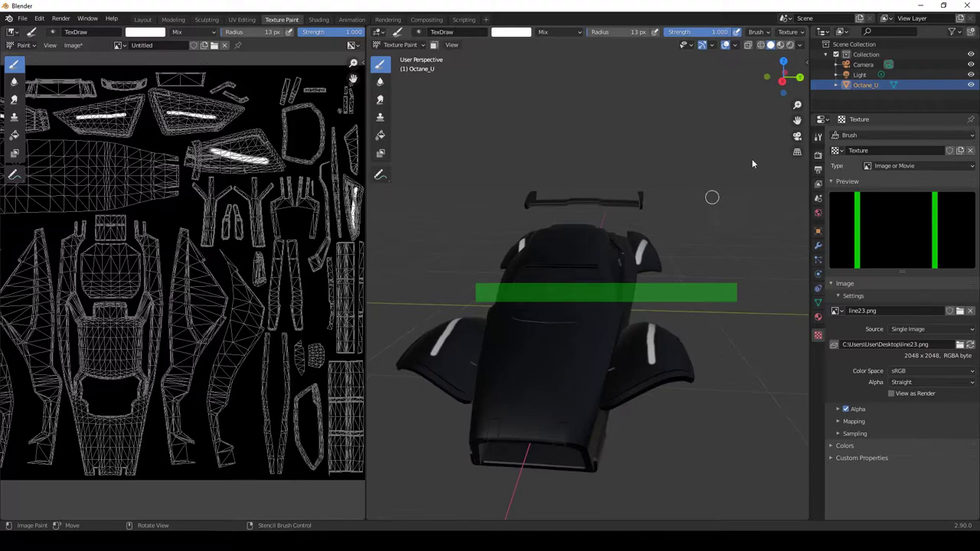
# - Reposition the stencil bar across the car's front end using behind, side and top views
pyautogui.moveTo(648, 284); pyautogui.dragTo(560, 396, button='right')
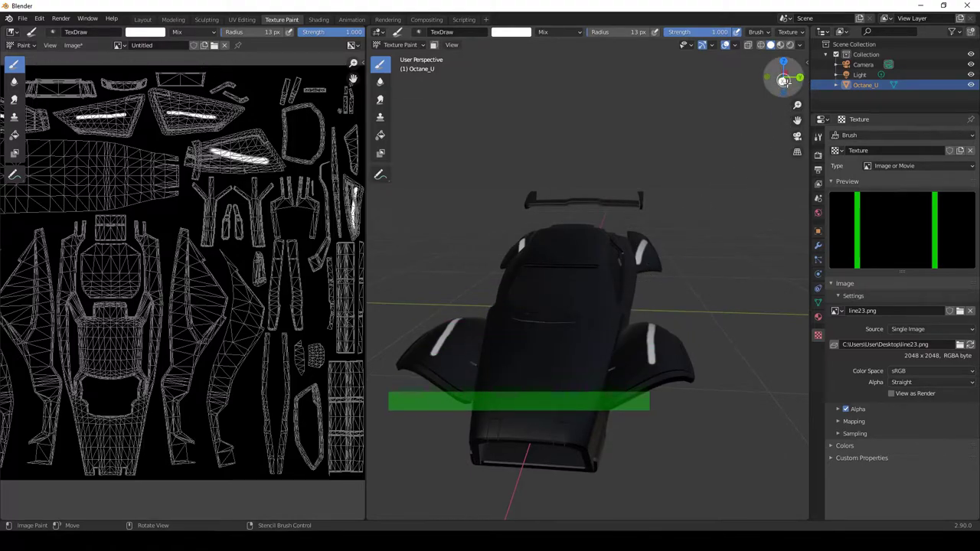
pyautogui.moveTo(783, 79); pyautogui.dragTo(763, 127)
pyautogui.moveTo(586, 394); pyautogui.dragTo(631, 376, button='right')
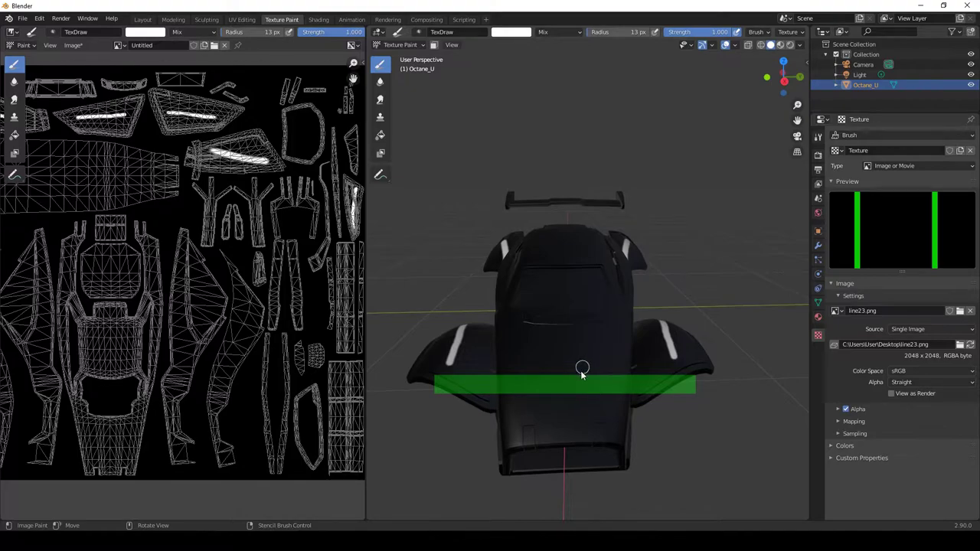
pyautogui.click(784, 81)
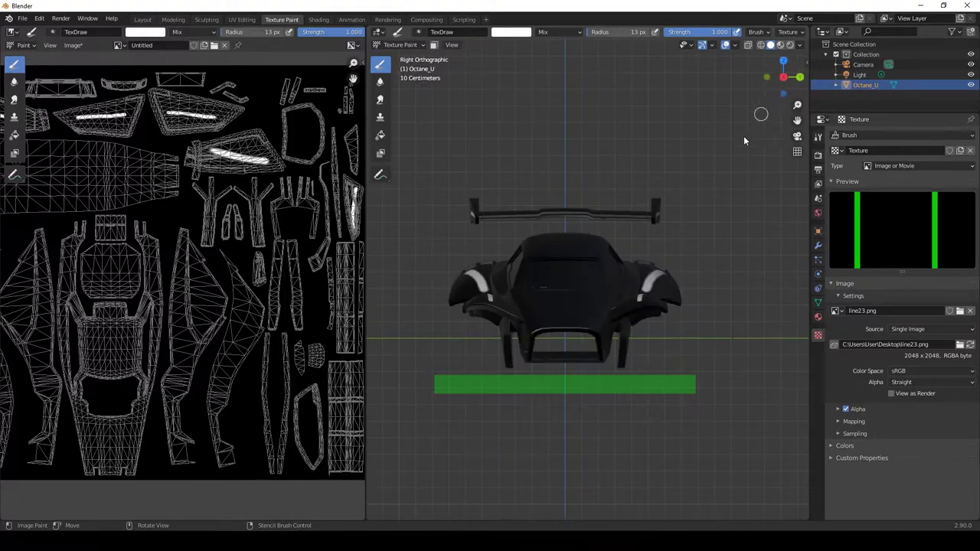
pyautogui.click(783, 61)
pyautogui.moveTo(588, 396)
pyautogui.mouseDown(button='right')
pyautogui.moveTo(599, 305)
pyautogui.moveTo(731, 317)
pyautogui.mouseUp(button='right')
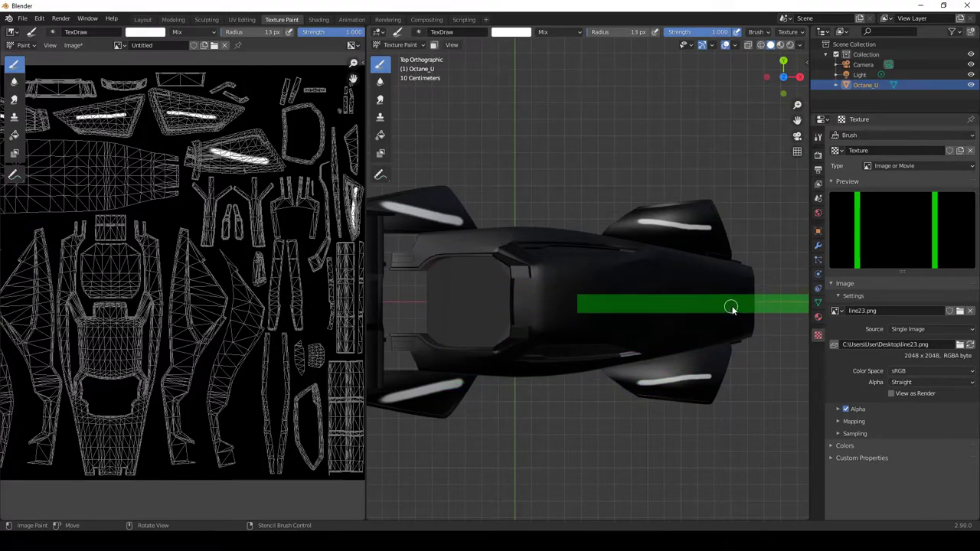
# - Paint a trial green patch on the nose, undo it, and move the stencil below the wings
pyautogui.moveTo(732, 307)
pyautogui.mouseDown()
pyautogui.moveTo(700, 311)
pyautogui.moveTo(708, 300)
pyautogui.moveTo(755, 303)
pyautogui.moveTo(746, 314)
pyautogui.moveTo(711, 302)
pyautogui.mouseUp()
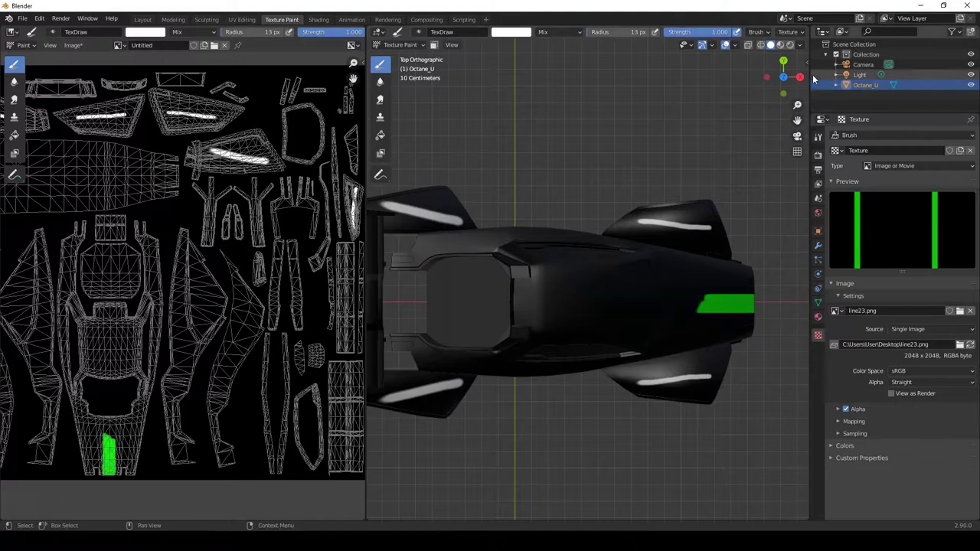
pyautogui.moveTo(783, 77)
pyautogui.mouseDown()
pyautogui.moveTo(764, 101)
pyautogui.moveTo(734, 103)
pyautogui.mouseUp()
pyautogui.hotkey('ctrl', 'z')
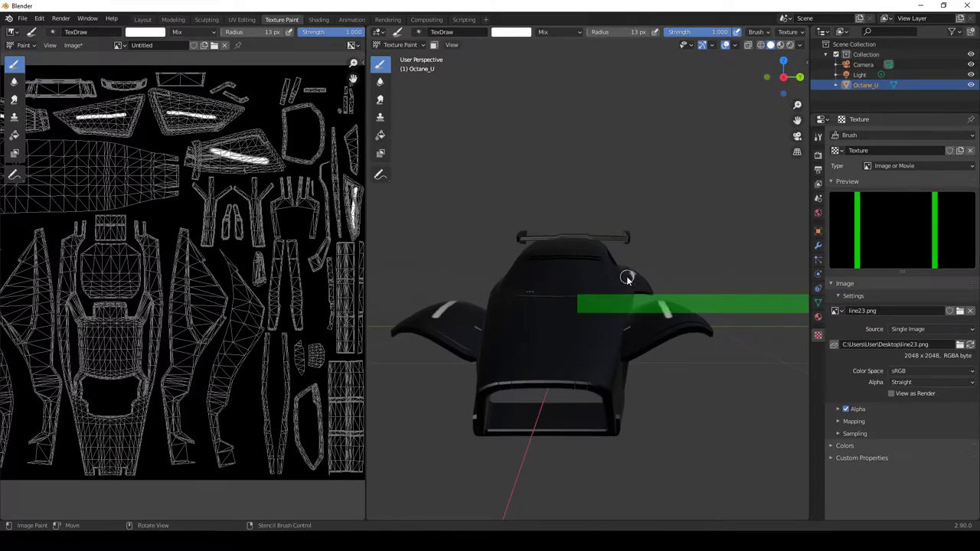
pyautogui.moveTo(651, 304); pyautogui.dragTo(492, 355, button='right')
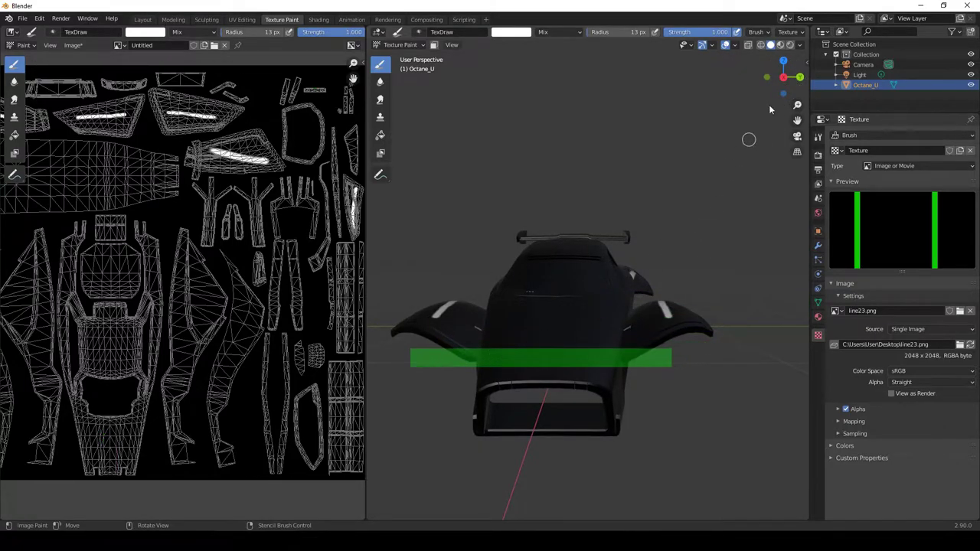
# - Paint a green band across the car's nose through the stencil bar, then orbit to inspect it
pyautogui.moveTo(789, 77); pyautogui.dragTo(738, 163)
pyautogui.moveTo(608, 357); pyautogui.dragTo(634, 318, button='right')
pyautogui.moveTo(634, 318)
pyautogui.mouseDown()
pyautogui.moveTo(504, 327)
pyautogui.moveTo(501, 301)
pyautogui.moveTo(505, 323)
pyautogui.moveTo(512, 315)
pyautogui.moveTo(503, 308)
pyautogui.moveTo(642, 314)
pyautogui.moveTo(635, 332)
pyautogui.moveTo(637, 309)
pyautogui.moveTo(579, 315)
pyautogui.moveTo(628, 312)
pyautogui.moveTo(611, 317)
pyautogui.moveTo(626, 323)
pyautogui.moveTo(510, 322)
pyautogui.moveTo(578, 312)
pyautogui.moveTo(520, 309)
pyautogui.moveTo(638, 312)
pyautogui.moveTo(635, 328)
pyautogui.moveTo(508, 328)
pyautogui.mouseUp()
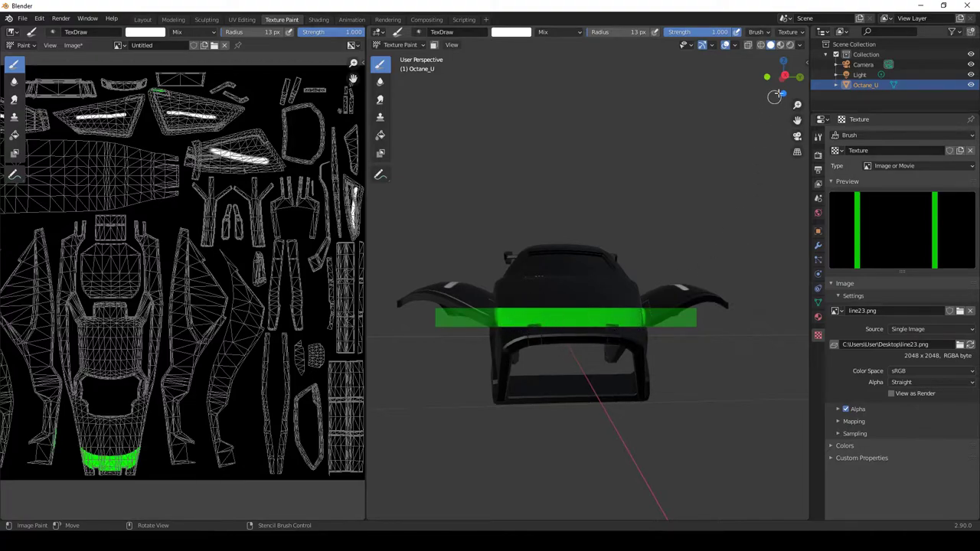
pyautogui.moveTo(767, 77)
pyautogui.mouseDown()
pyautogui.moveTo(783, 79)
pyautogui.moveTo(743, 128)
pyautogui.mouseUp()
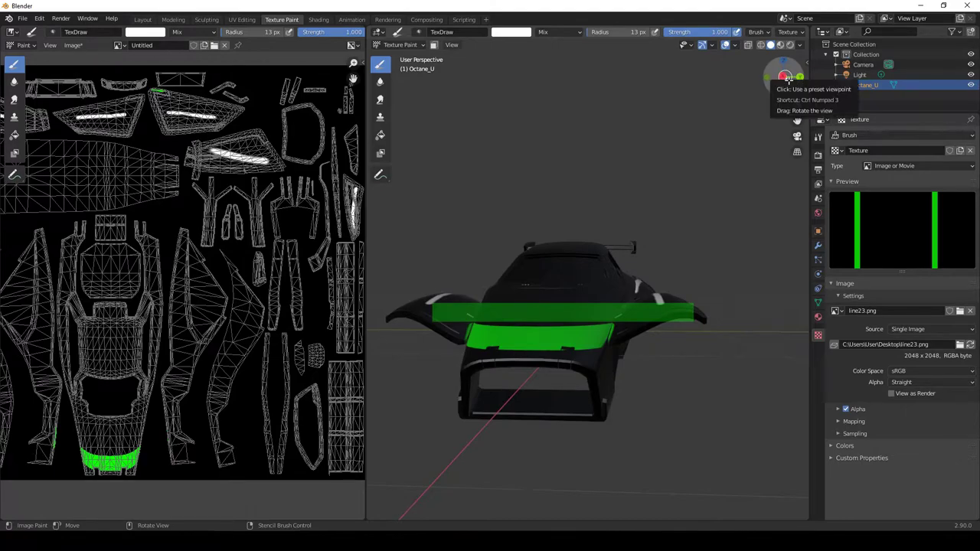
pyautogui.moveTo(781, 77)
pyautogui.mouseDown()
pyautogui.moveTo(733, 93)
pyautogui.moveTo(795, 85)
pyautogui.mouseUp()
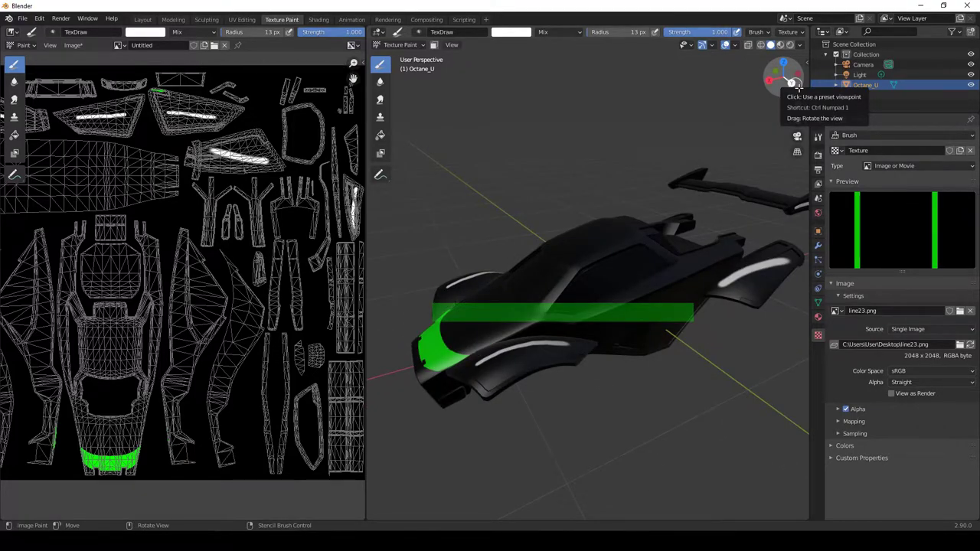
pyautogui.moveTo(797, 86); pyautogui.dragTo(764, 94)
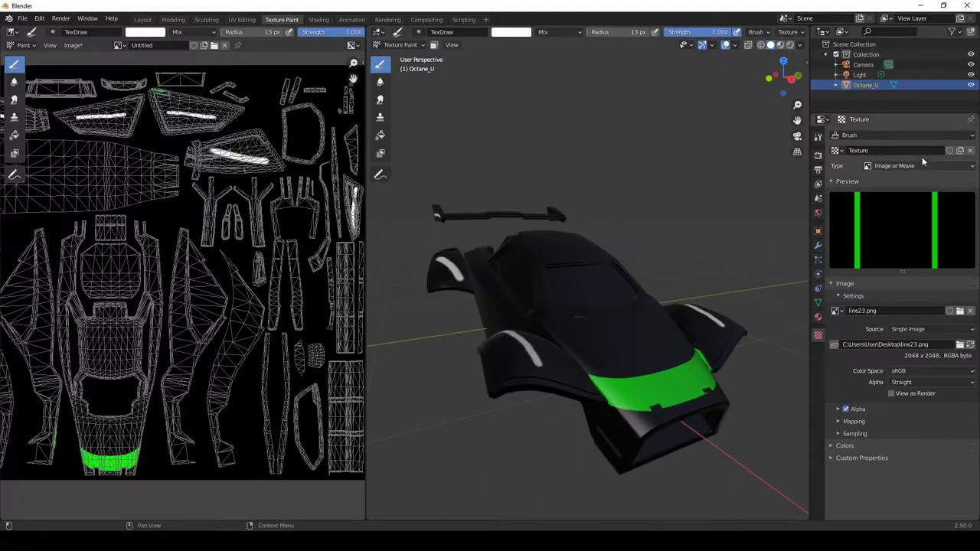
# - Unlink the line texture from the brush and paint a white T on the hood
pyautogui.click(971, 151)
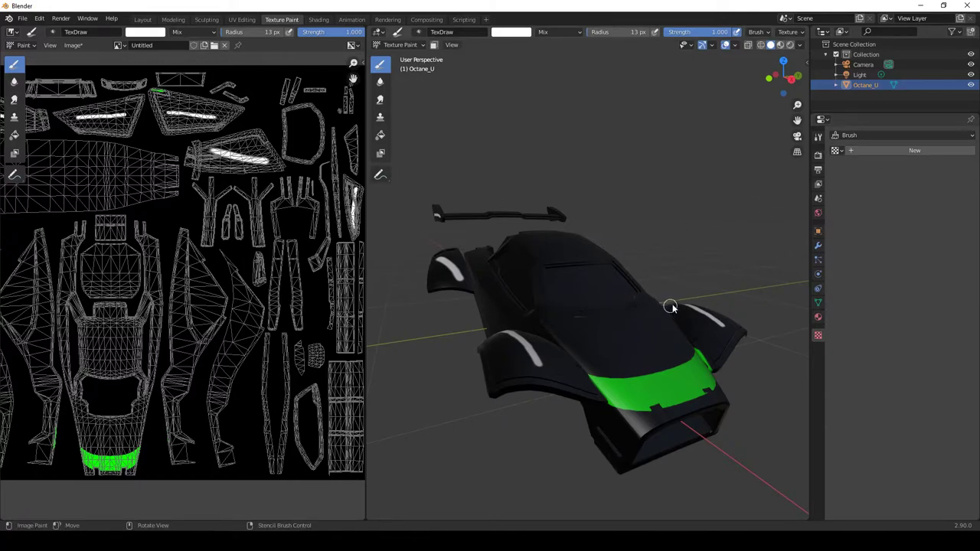
pyautogui.click(821, 137)
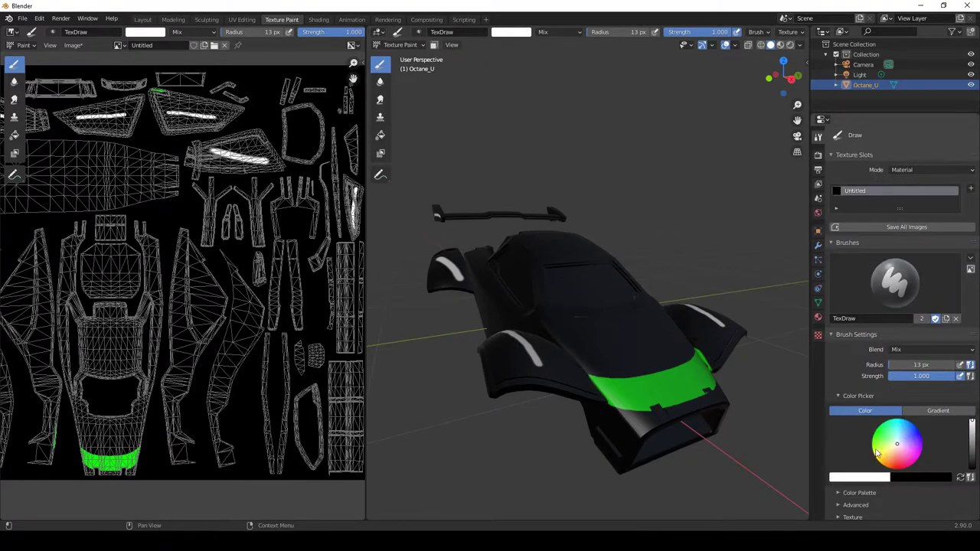
pyautogui.moveTo(611, 341); pyautogui.dragTo(653, 338)
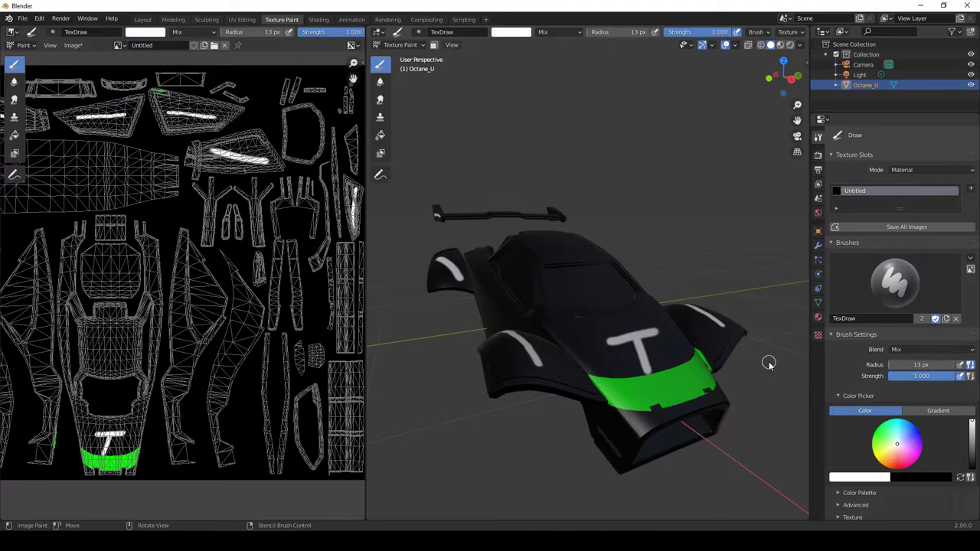
pyautogui.scroll(-1, 237, 299)
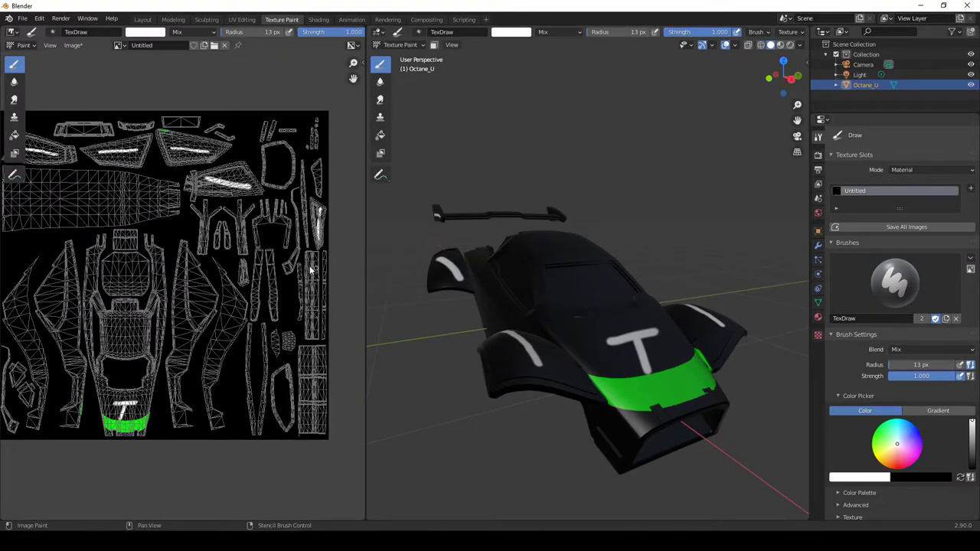
# - Save the painted texture with Image > Save As, overwriting stencil.png
pyautogui.click(74, 45)
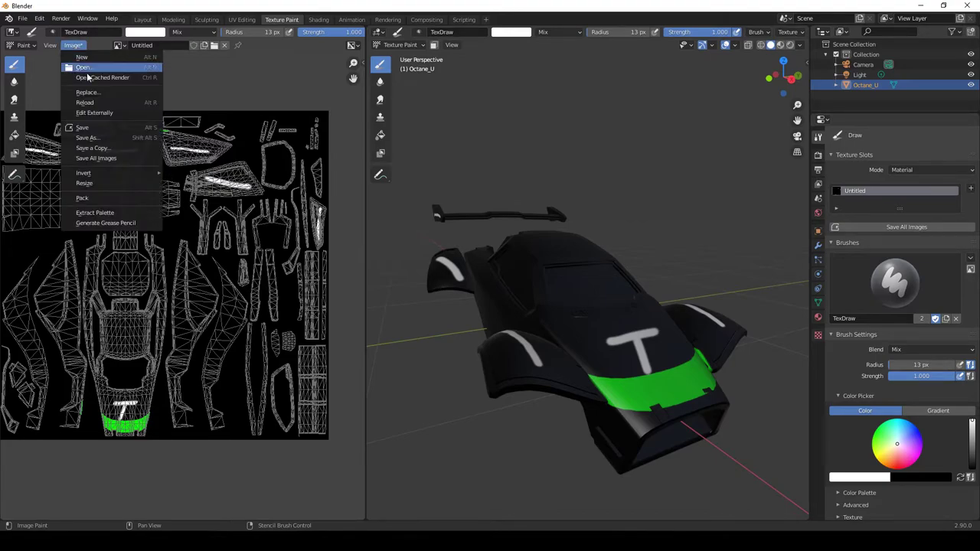
pyautogui.click(112, 135)
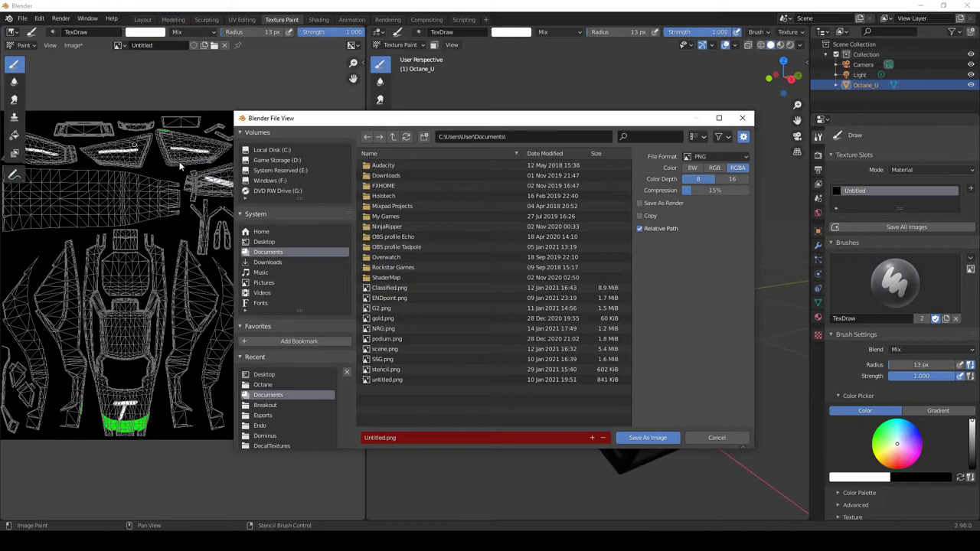
pyautogui.click(427, 369)
pyautogui.click(635, 437)
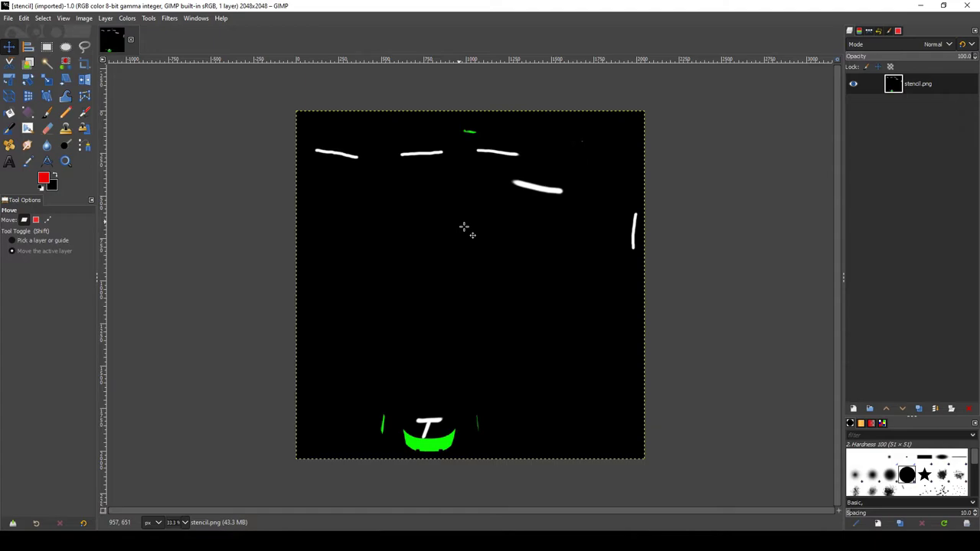
# - Add the Rocket League car texture PNG as a layer and lower its opacity
pyautogui.moveTo(464, 228); pyautogui.dragTo(900, 83)
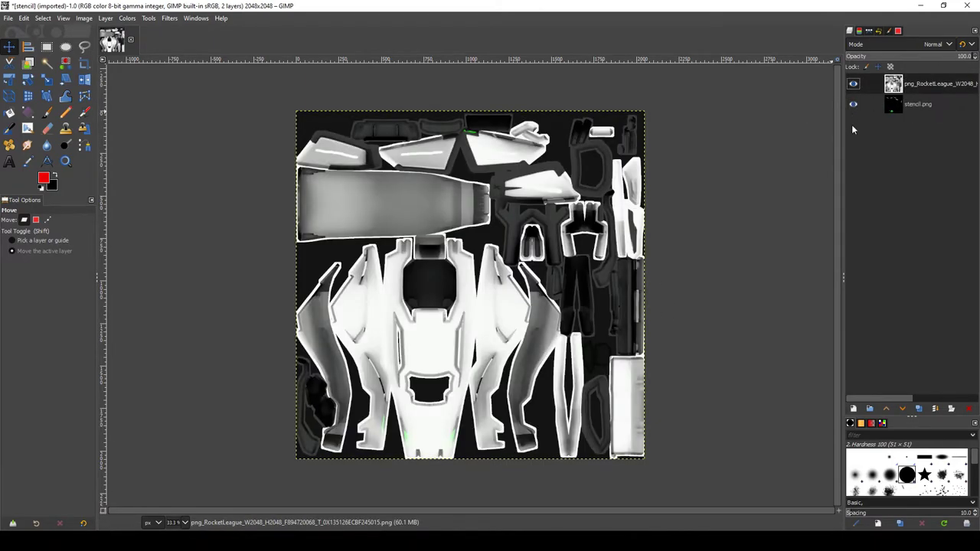
pyautogui.click(898, 88)
pyautogui.moveTo(953, 58); pyautogui.dragTo(853, 59)
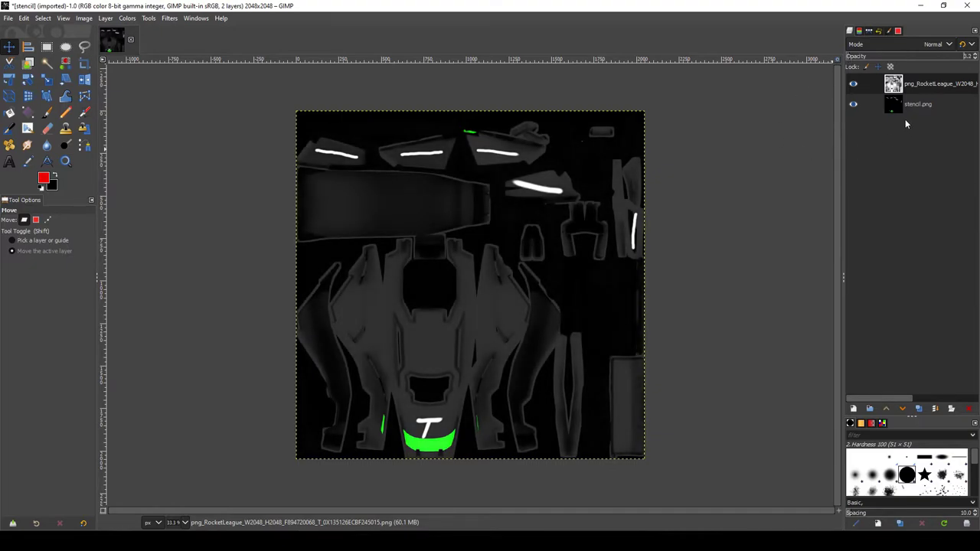
# - Add a new empty layer named 'paint' above stencil.png
pyautogui.click(905, 111)
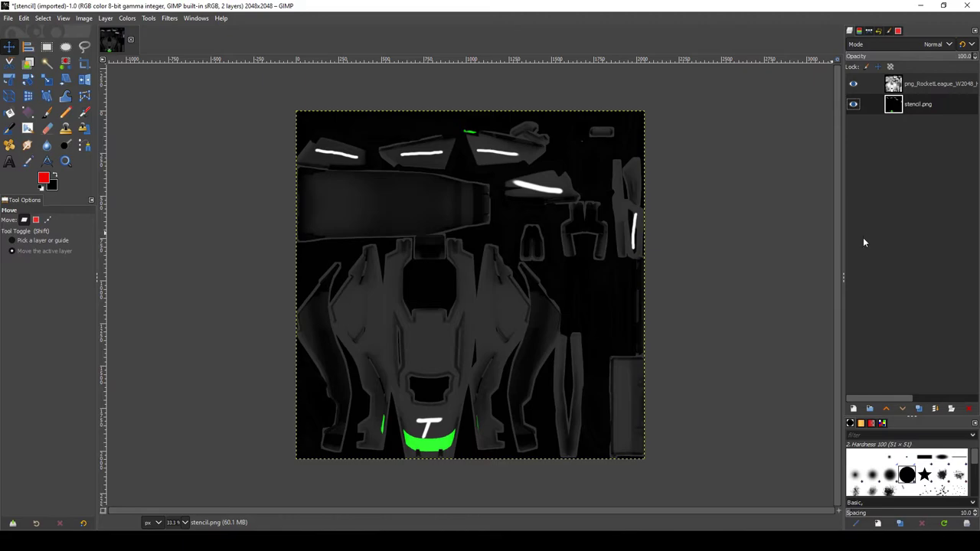
pyautogui.click(853, 409)
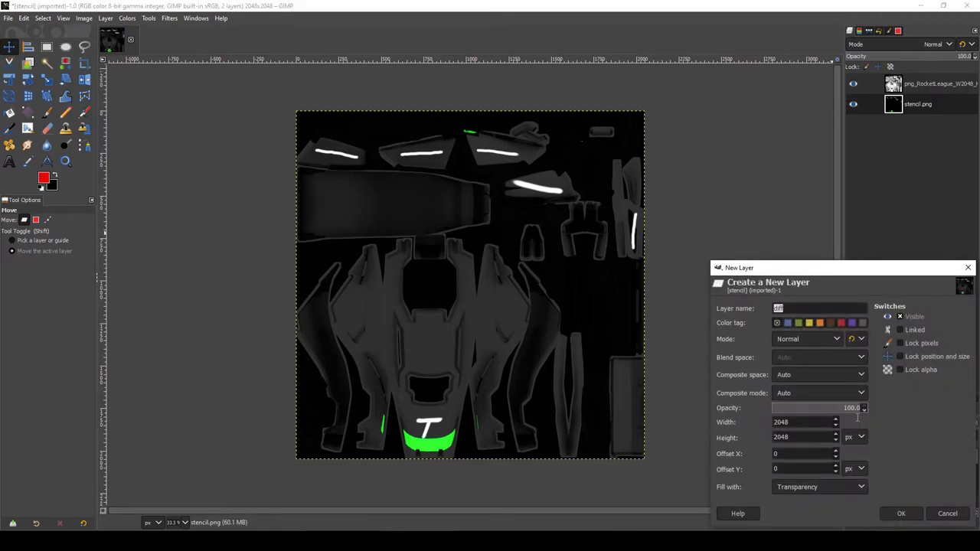
pyautogui.write('paint')
pyautogui.press('Return')
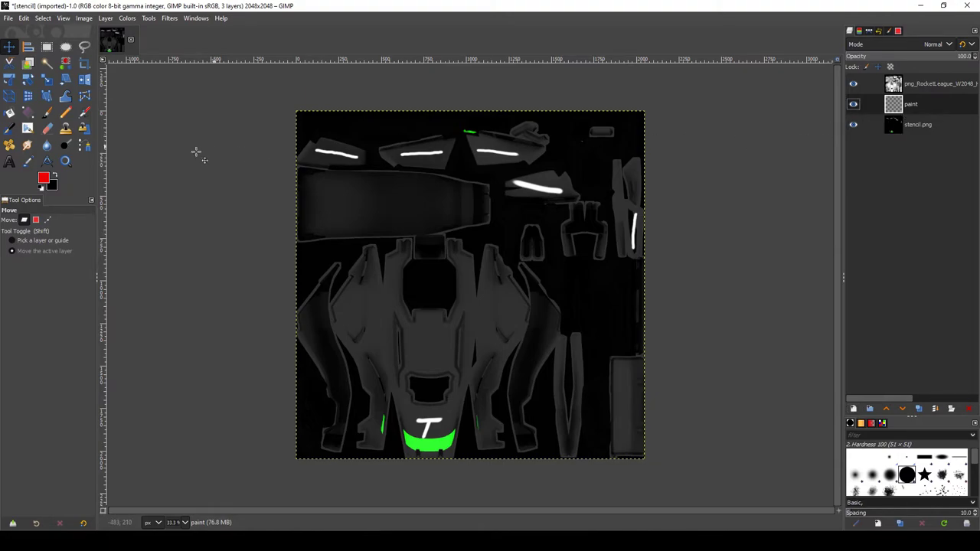
# - Paint one vertical red stripe on the right side panel and one on the left with the Paintbrush
pyautogui.click(46, 112)
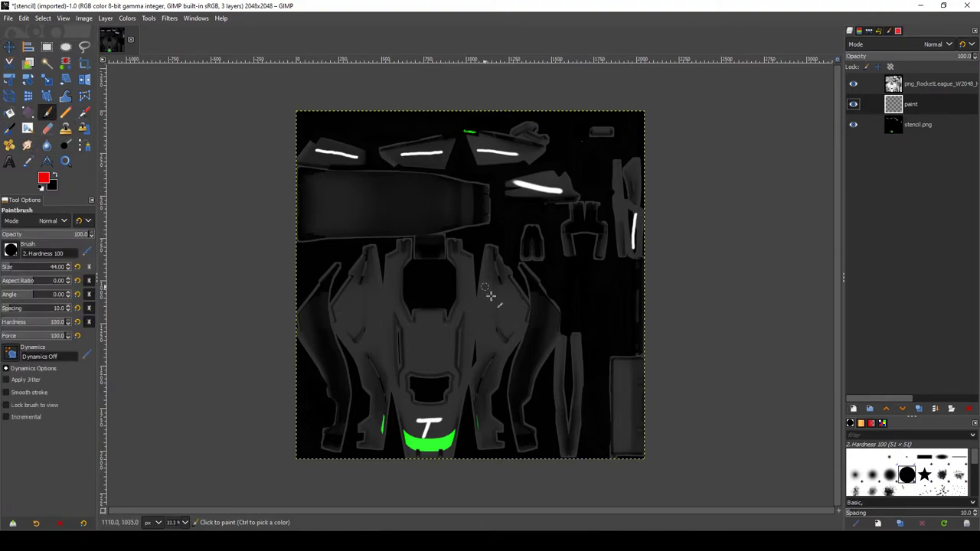
pyautogui.moveTo(486, 289); pyautogui.dragTo(488, 337)
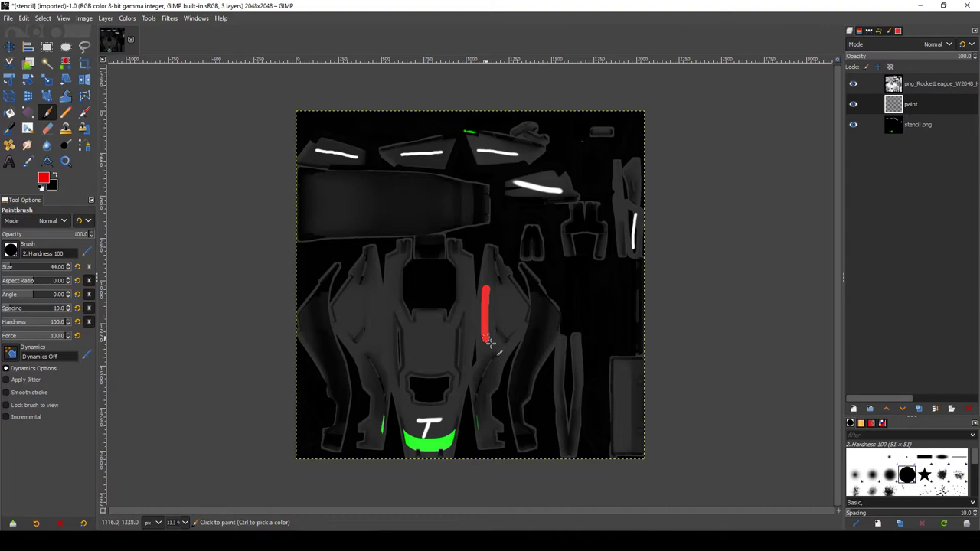
pyautogui.moveTo(377, 284); pyautogui.dragTo(380, 337)
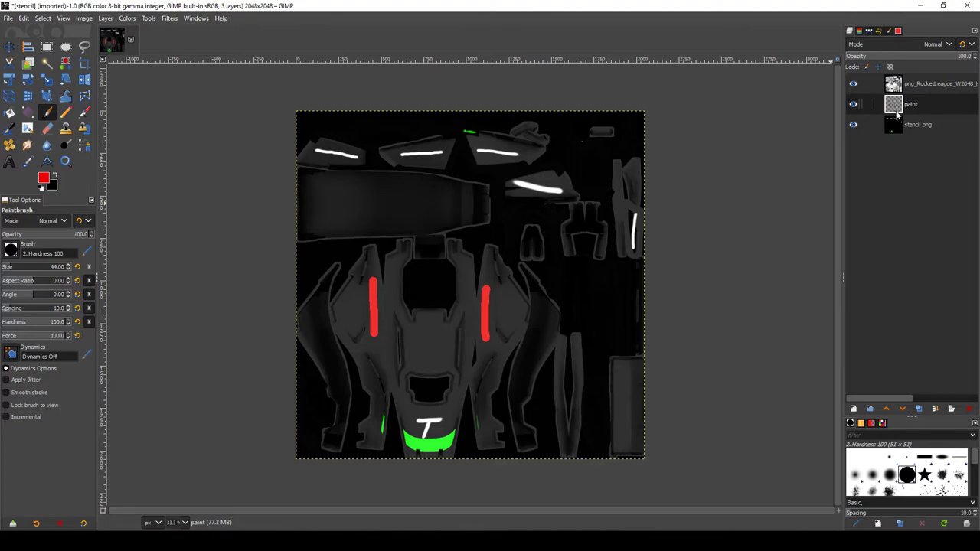
# - Add a red 'text' text layer between the stripes and nudge it slightly left
pyautogui.click(8, 163)
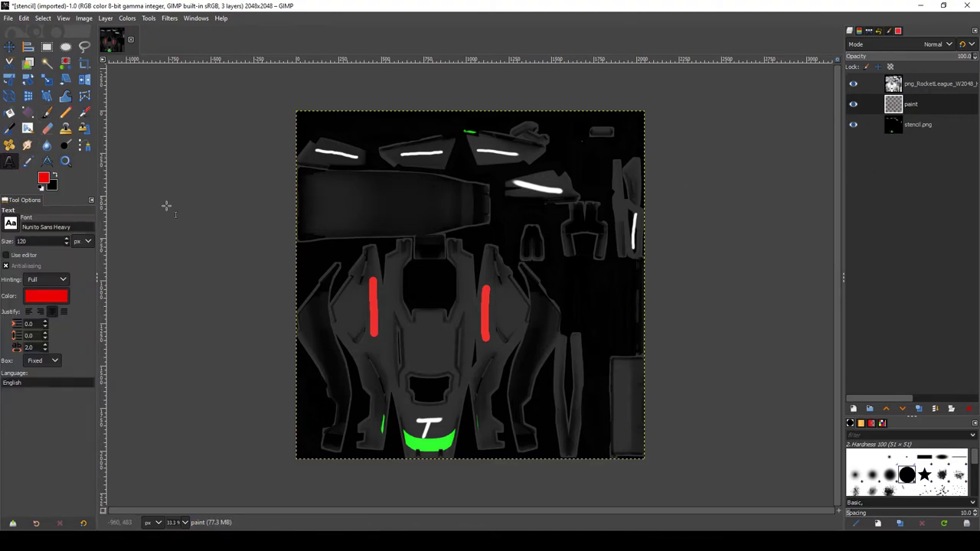
pyautogui.click(416, 338)
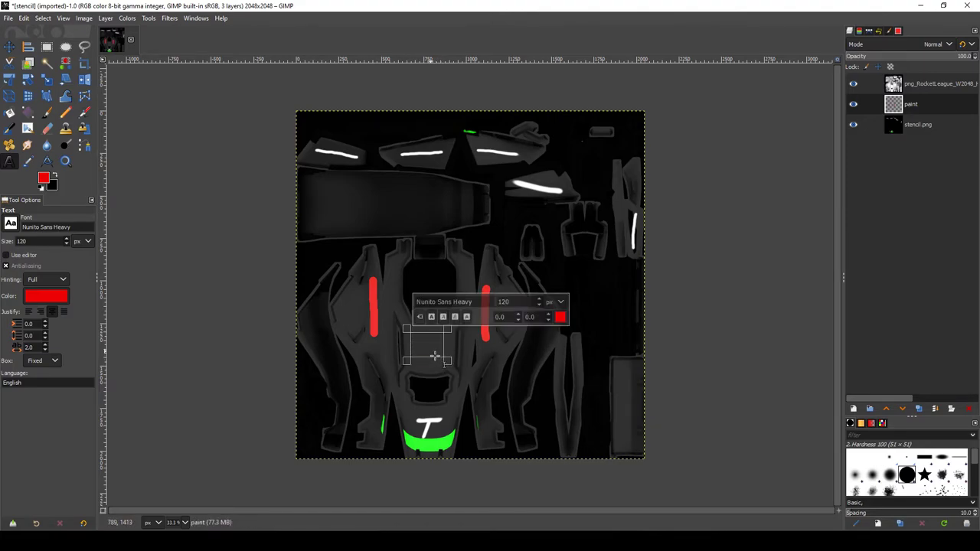
pyautogui.write('text')
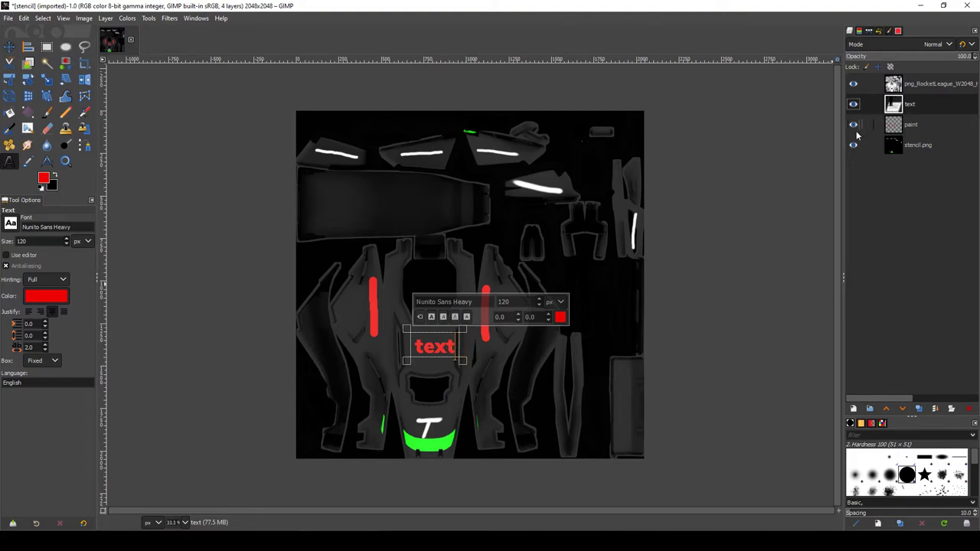
pyautogui.write('m')
pyautogui.moveTo(452, 362); pyautogui.dragTo(448, 362)
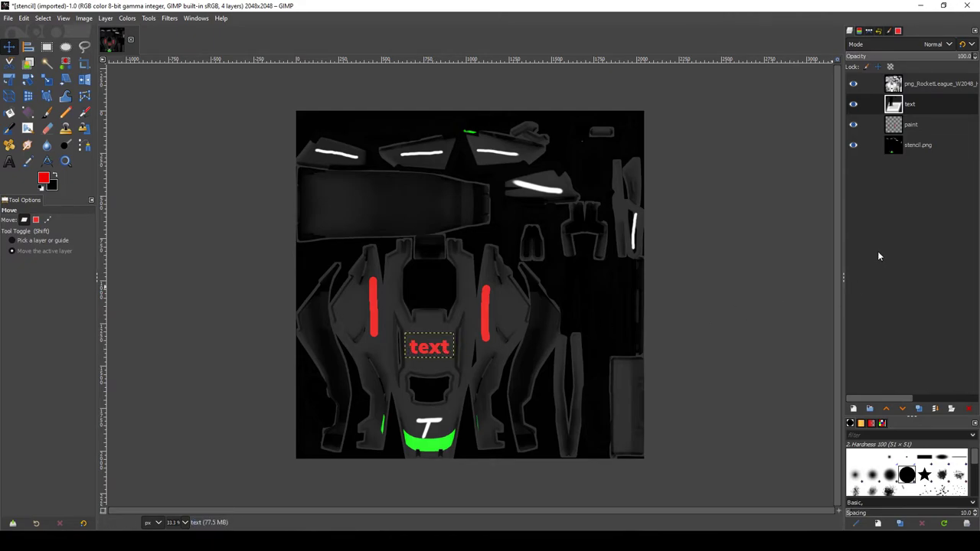
# - Hide the RocketLeague texture layer and export the image as octanetest.png on the Desktop
pyautogui.click(895, 86)
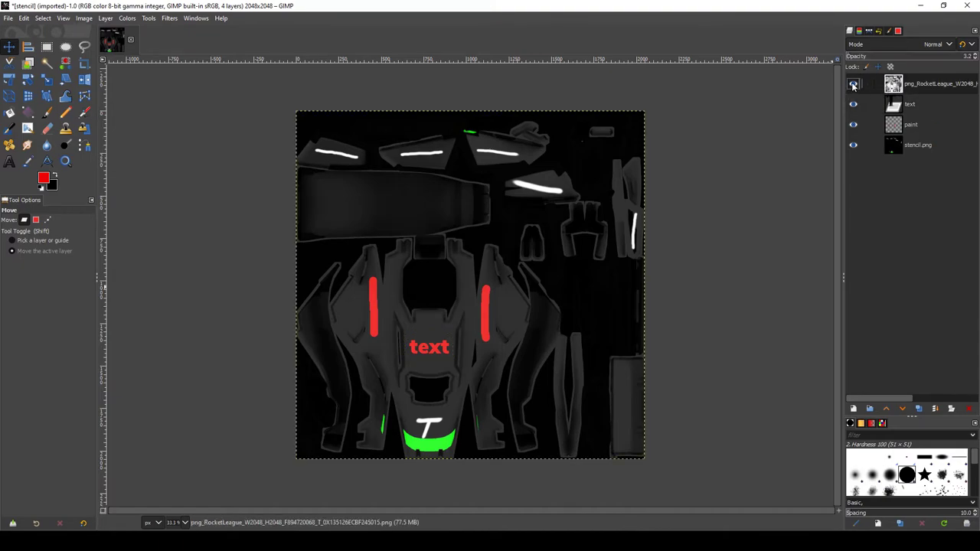
pyautogui.click(854, 86)
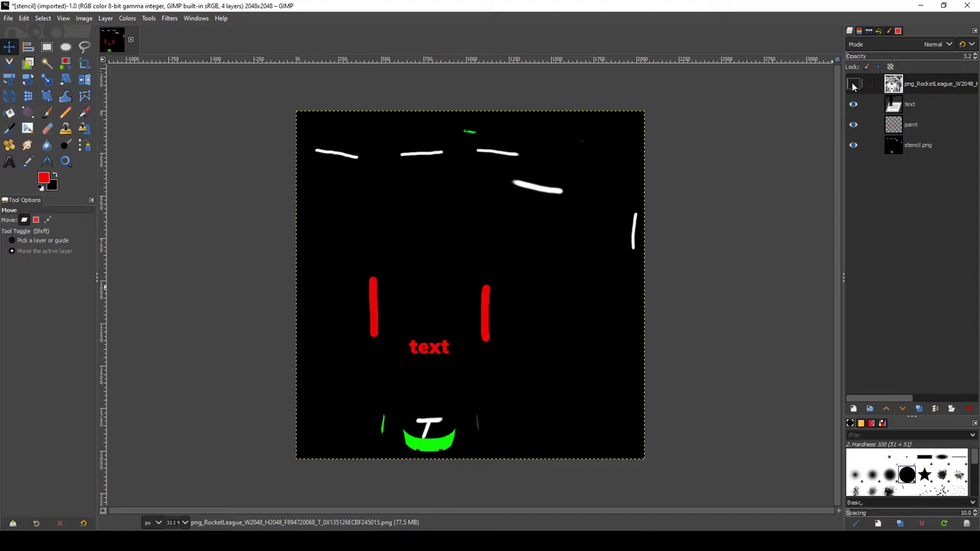
pyautogui.click(6, 19)
pyautogui.click(44, 178)
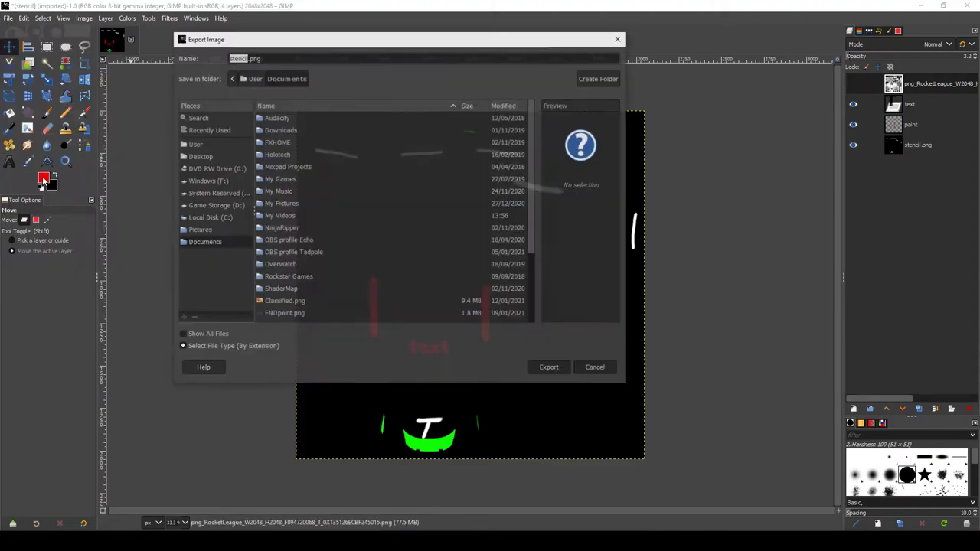
pyautogui.click(198, 156)
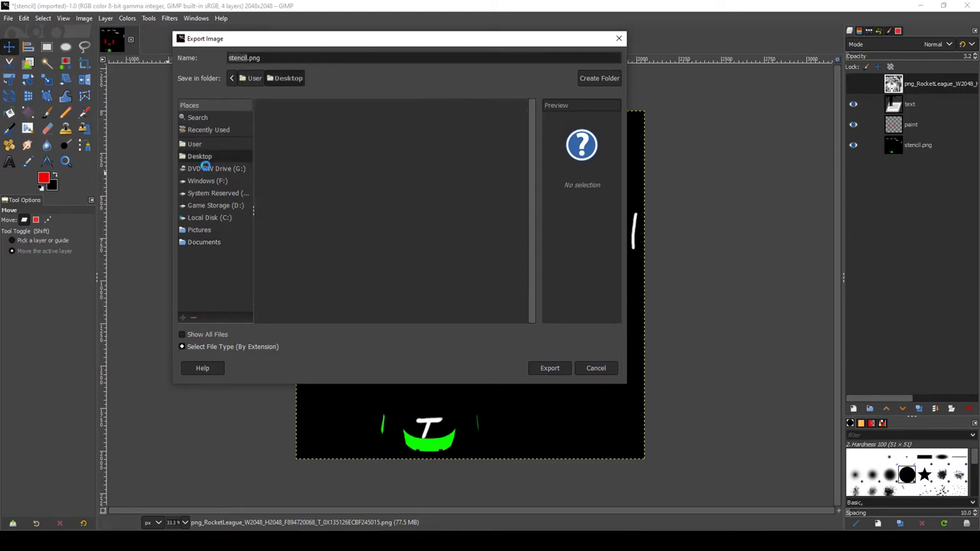
pyautogui.click(252, 62)
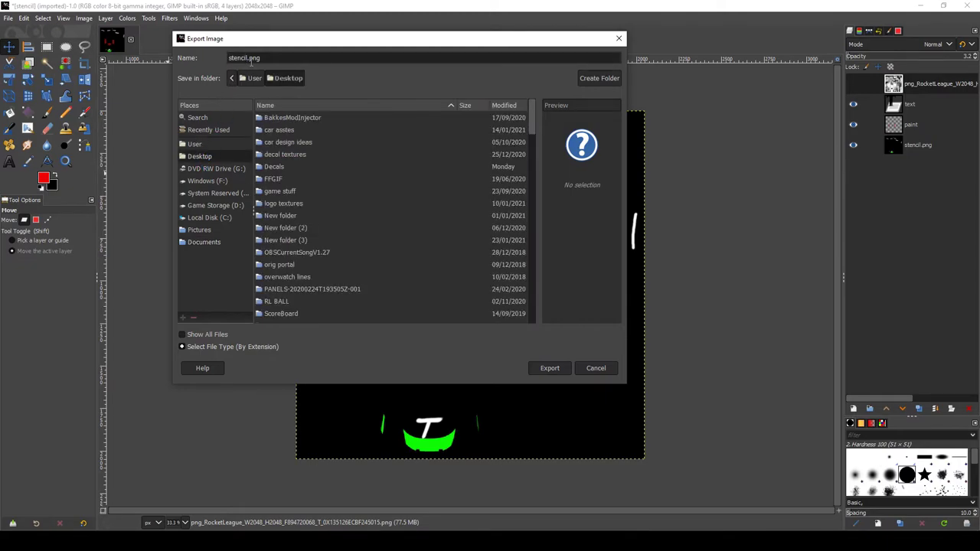
pyautogui.moveTo(249, 61); pyautogui.dragTo(215, 62)
pyautogui.write('od')
pyautogui.write('tane')
pyautogui.write('test')
pyautogui.press('Return')
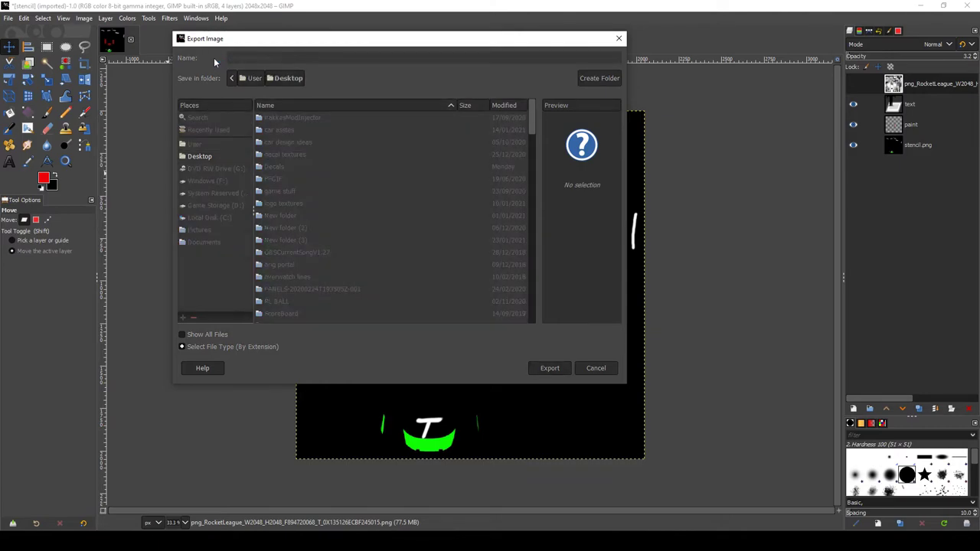
pyautogui.click(492, 391)
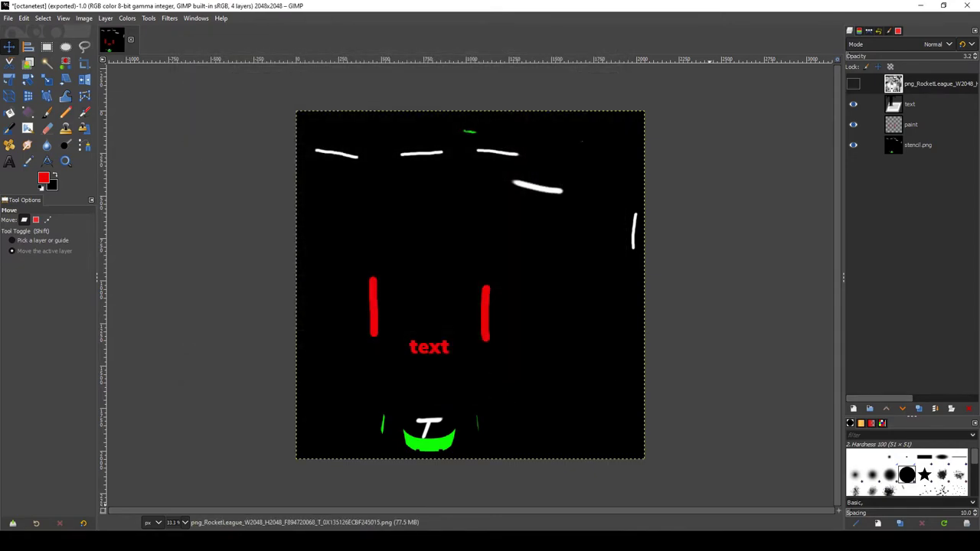
# - Copy the octanetest image from the Desktop and paste it into the DecalTextures folder
pyautogui.moveTo(586, 541)
pyautogui.click(692, 499)
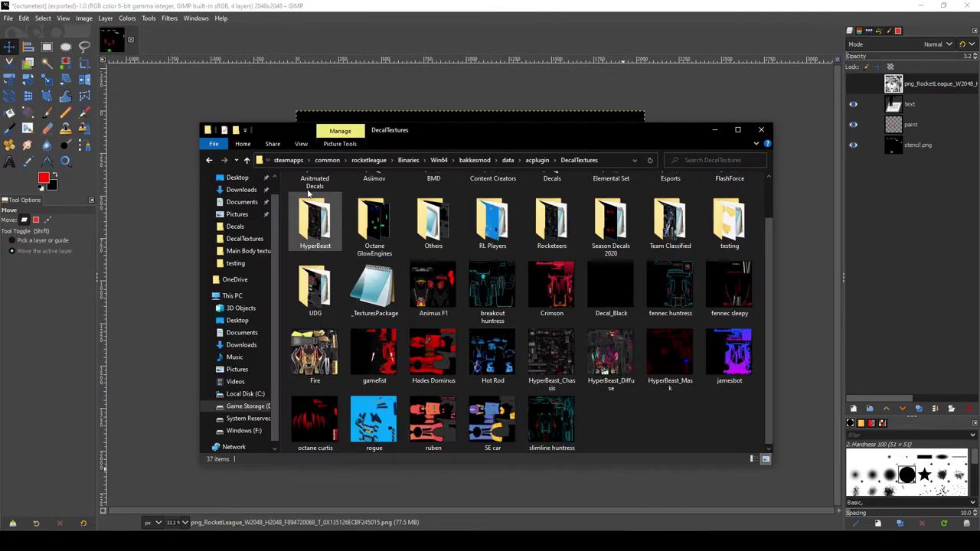
pyautogui.click(236, 177)
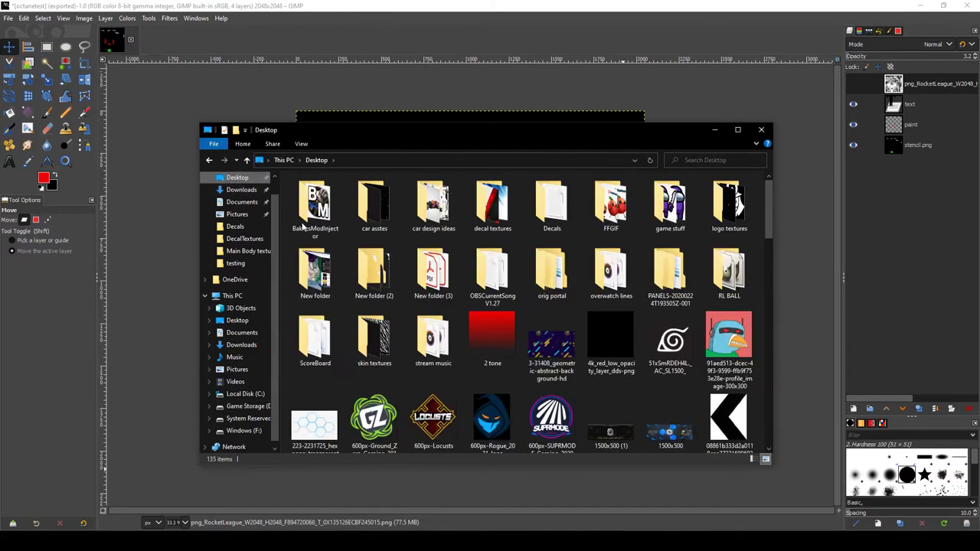
pyautogui.click(357, 259)
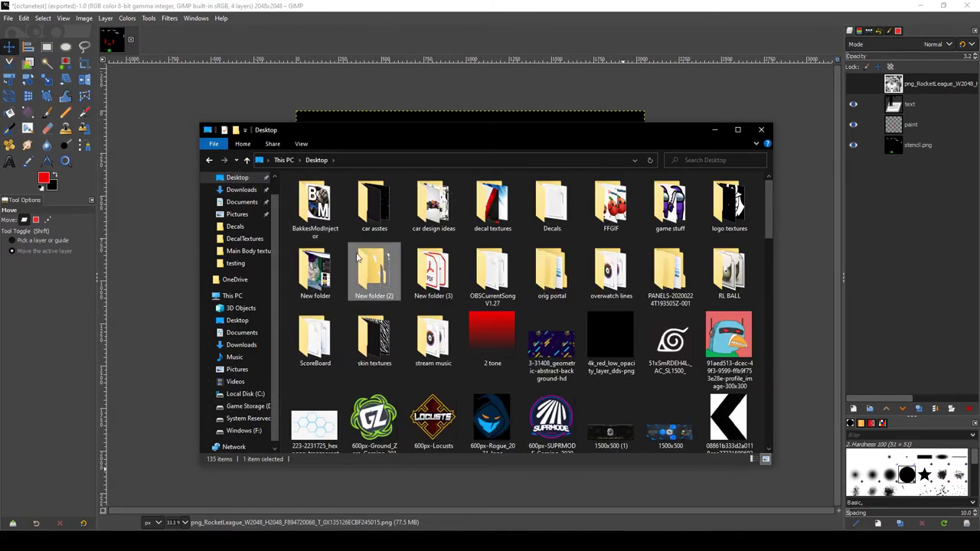
pyautogui.scroll(-10, 337, 262)
pyautogui.click(310, 264)
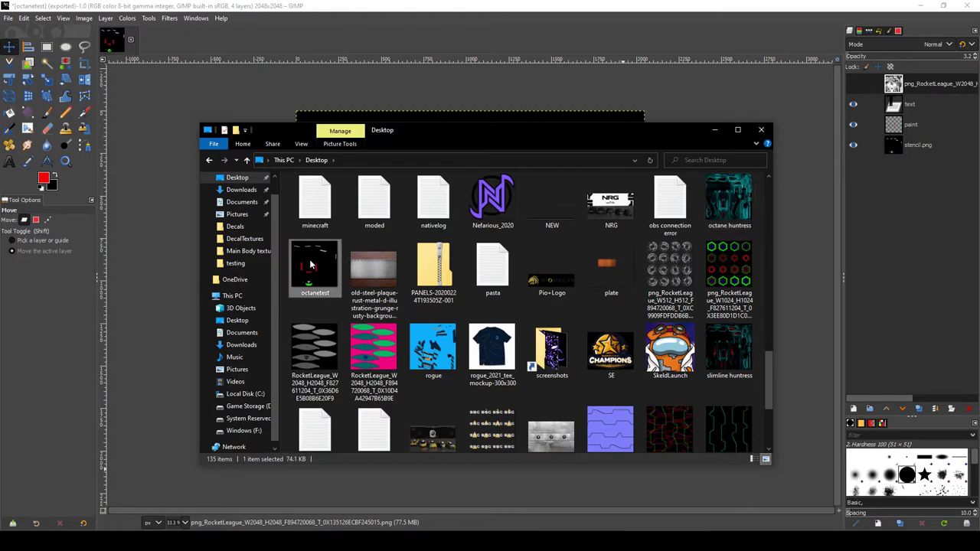
pyautogui.click(209, 160)
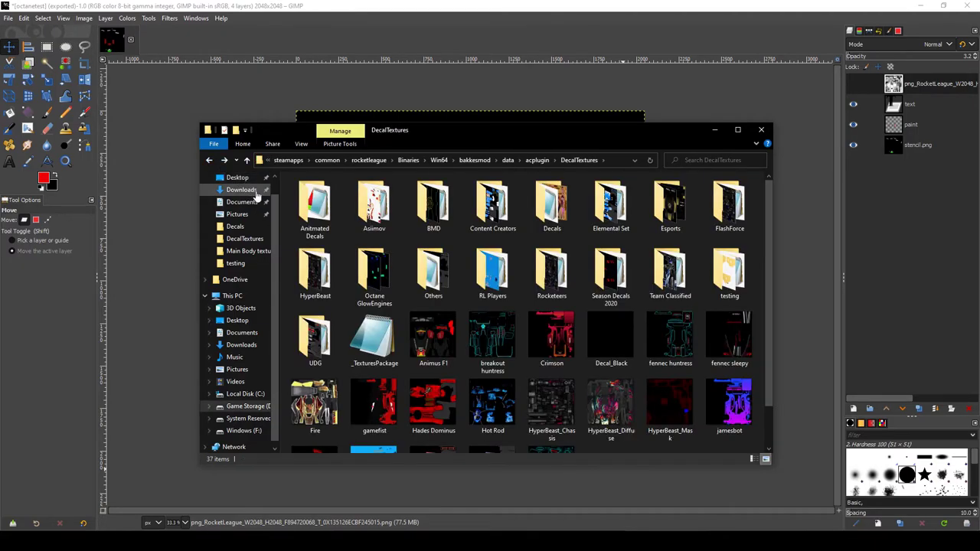
pyautogui.hotkey('ctrl', 'v')
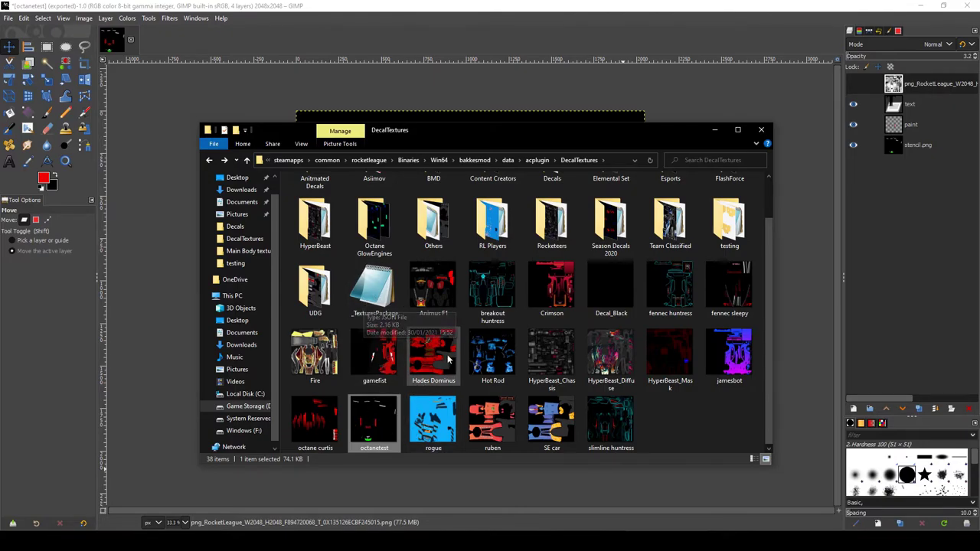
# - Open _TexturesPackage and paste a copy of the Rogue entry after it
pyautogui.doubleClick(376, 297)
pyautogui.scroll(-20, 380, 297)
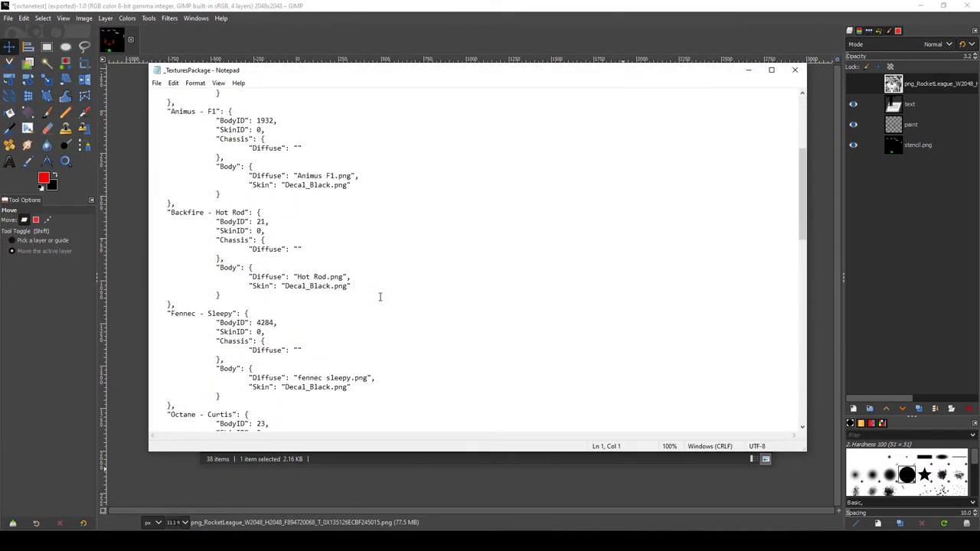
pyautogui.scroll(-6, 380, 298)
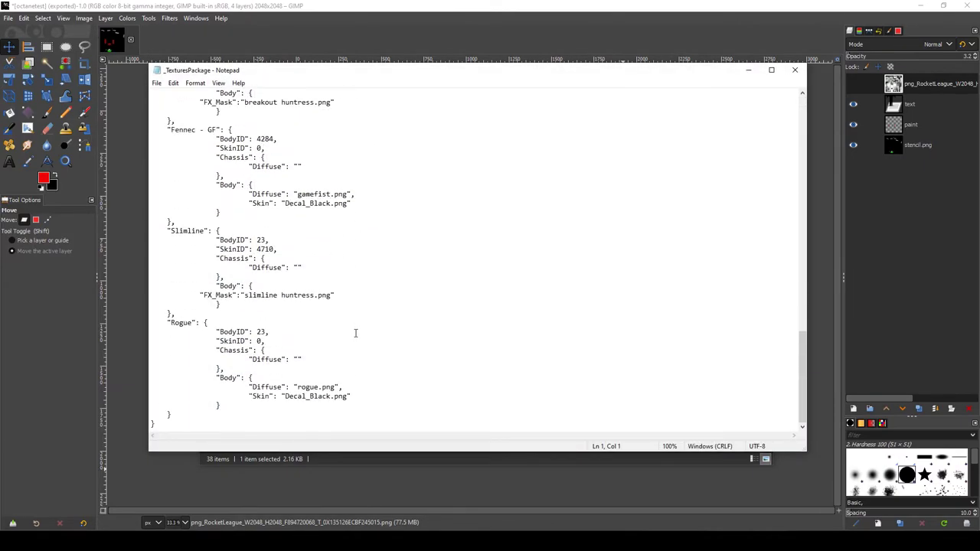
pyautogui.moveTo(183, 421); pyautogui.dragTo(154, 333)
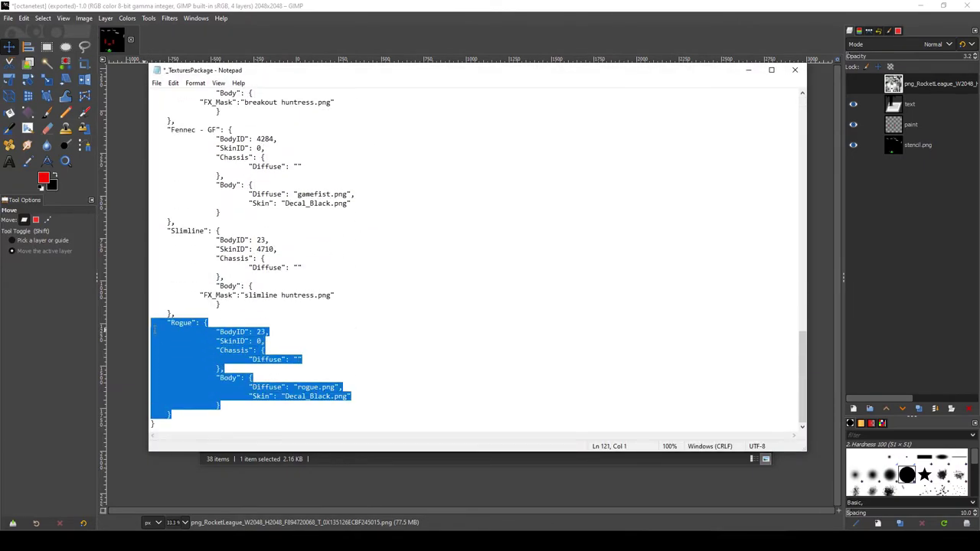
pyautogui.click(193, 420)
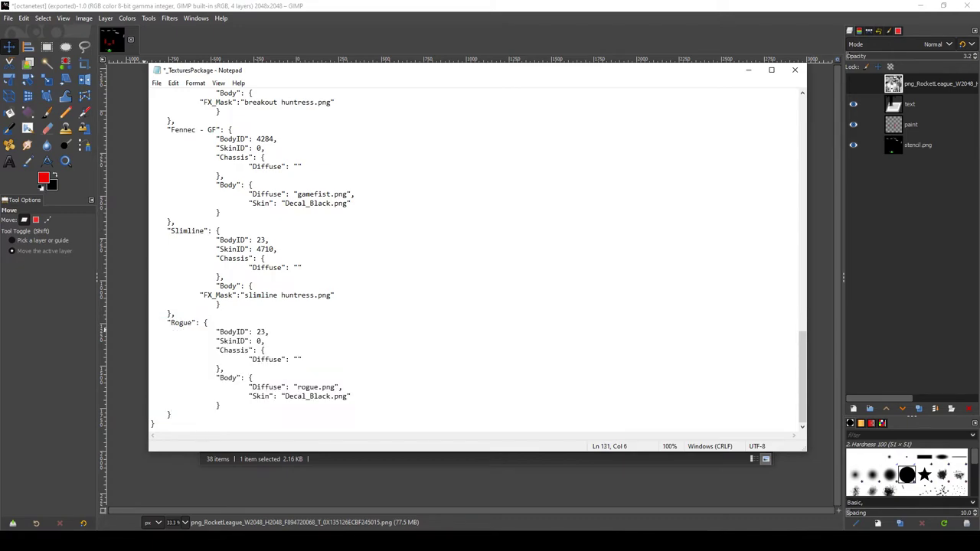
pyautogui.write('"Rogue": { \t\t"BodyID": 23, \t\t"SkinID": 0, \t\t"Chassis": { \t\t\t"Diffuse": "" \t\t}, \t\t"Body": { \t\t\t"Diffuse": "rogue.png", \t\t\t"Skin": "Decal_Black.png" \t\t}     }')
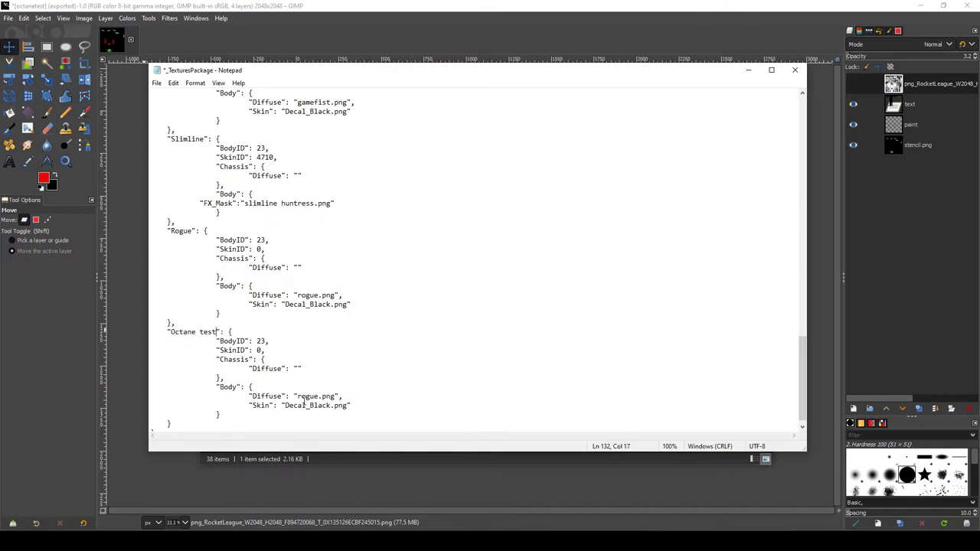
# - Make the copy an 'Octane test' entry with octanetest.png as diffuse, and save the file
pyautogui.click(339, 459)
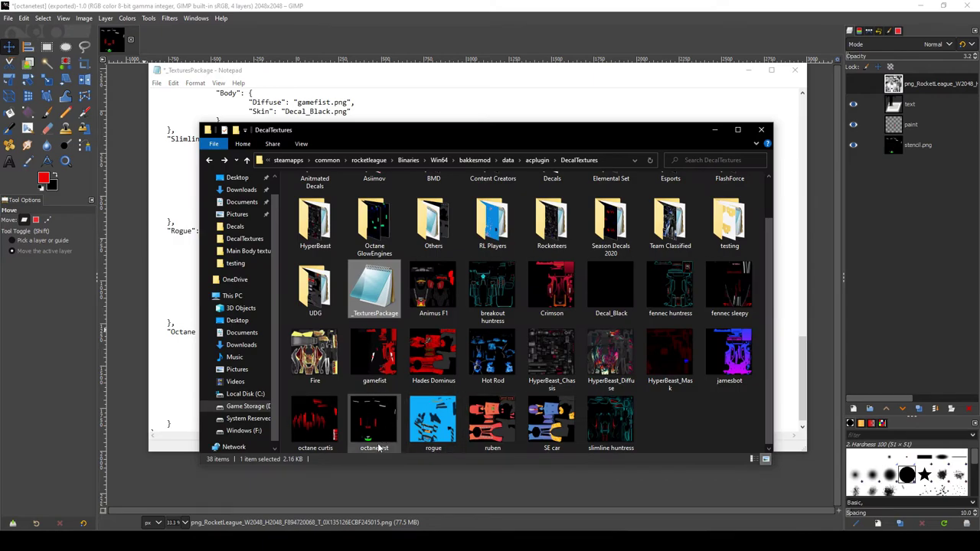
pyautogui.click(378, 450)
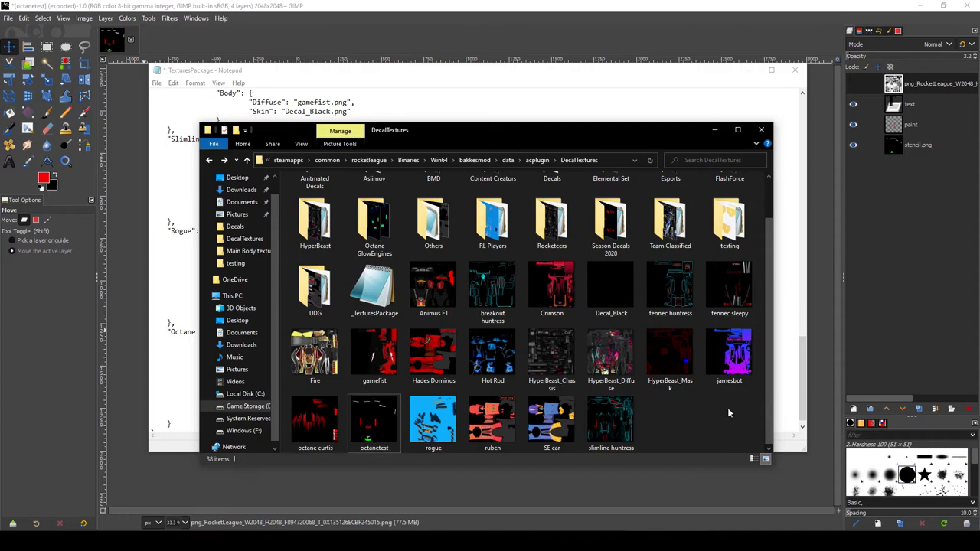
pyautogui.click(795, 381)
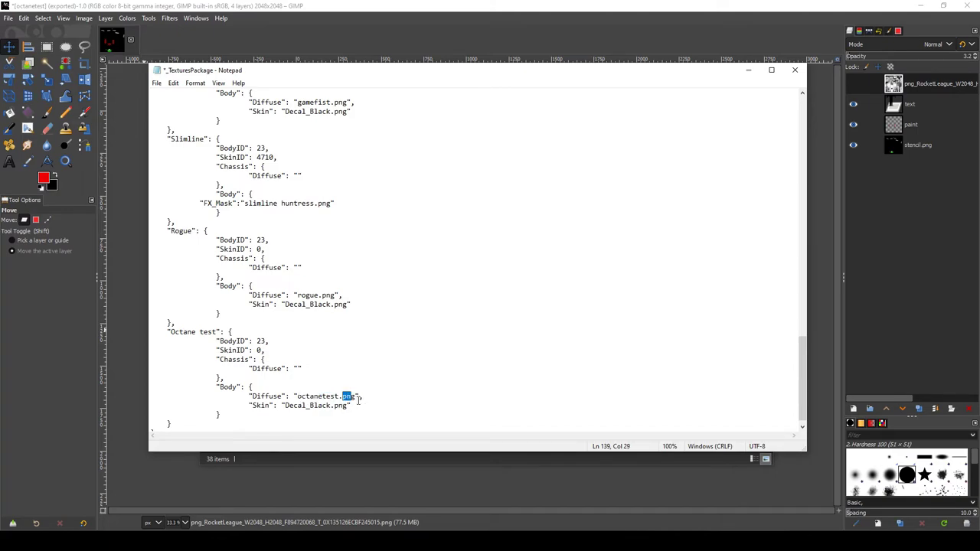
pyautogui.click(157, 83)
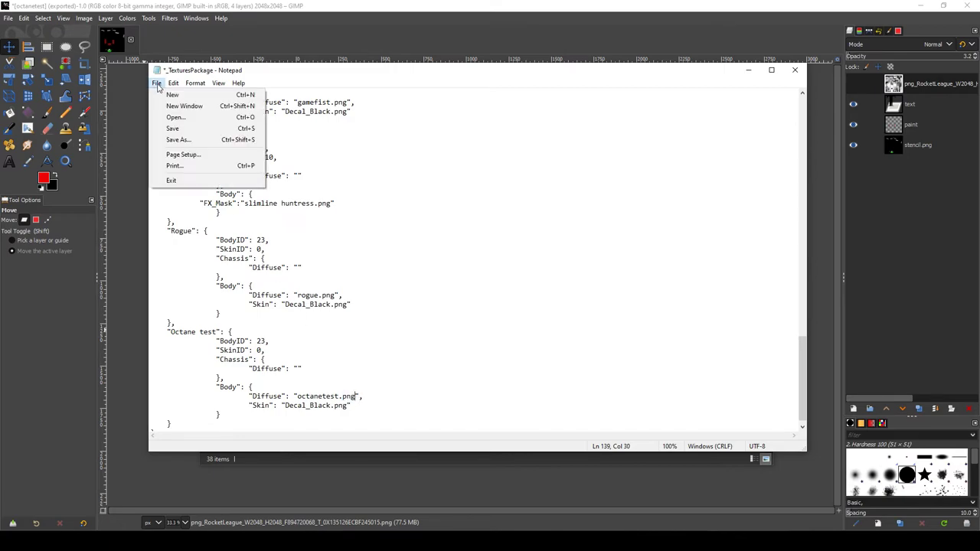
pyautogui.click(183, 129)
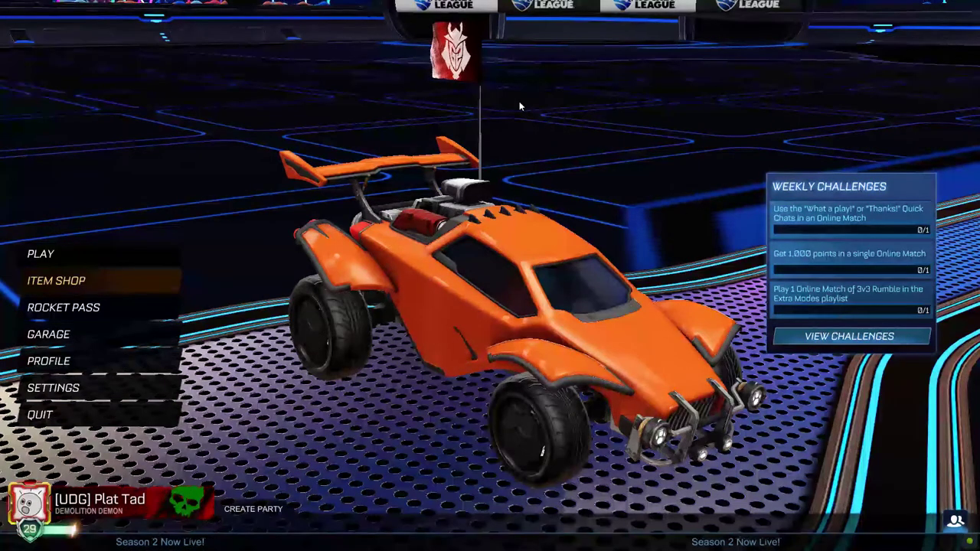
# - Set AlphaConsole's Cosmetics Orange Decal Texture to Octane test
pyautogui.press('F5')
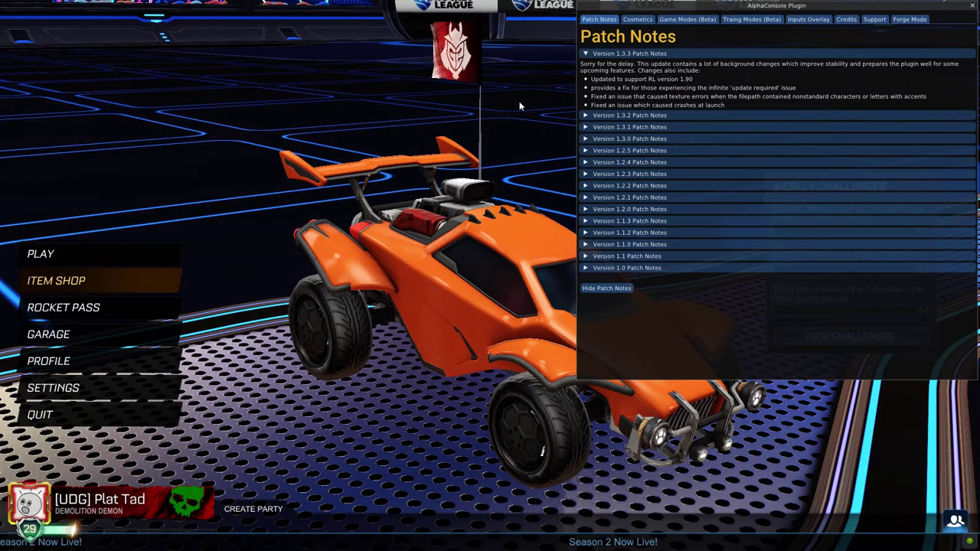
pyautogui.click(635, 20)
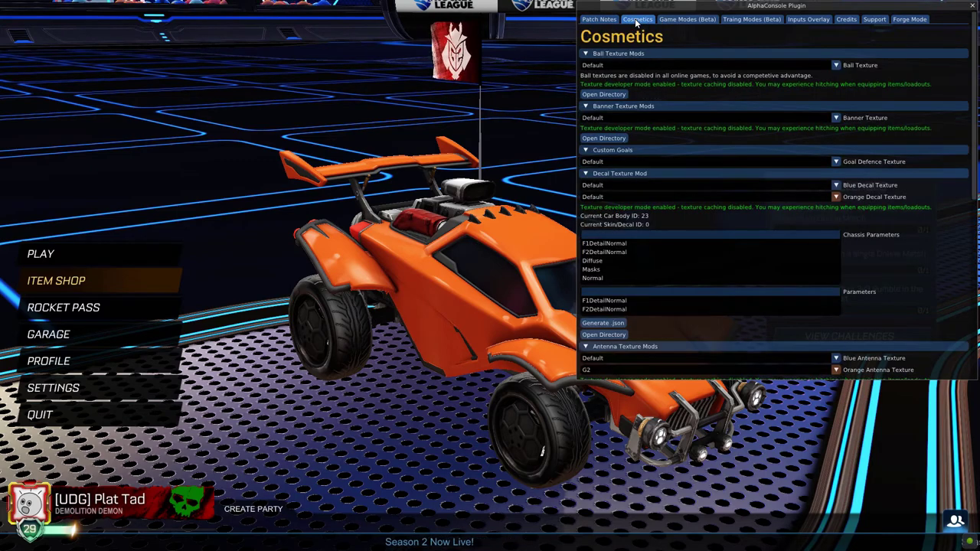
pyautogui.click(829, 199)
pyautogui.scroll(-3, 798, 238)
pyautogui.scroll(-10, 798, 242)
pyautogui.scroll(-3, 768, 245)
pyautogui.scroll(-2, 755, 251)
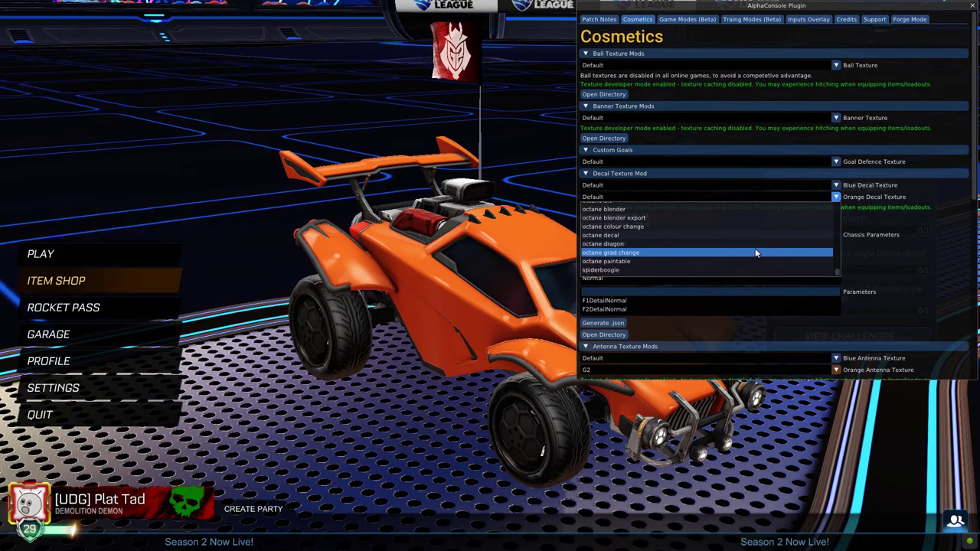
pyautogui.scroll(1, 755, 251)
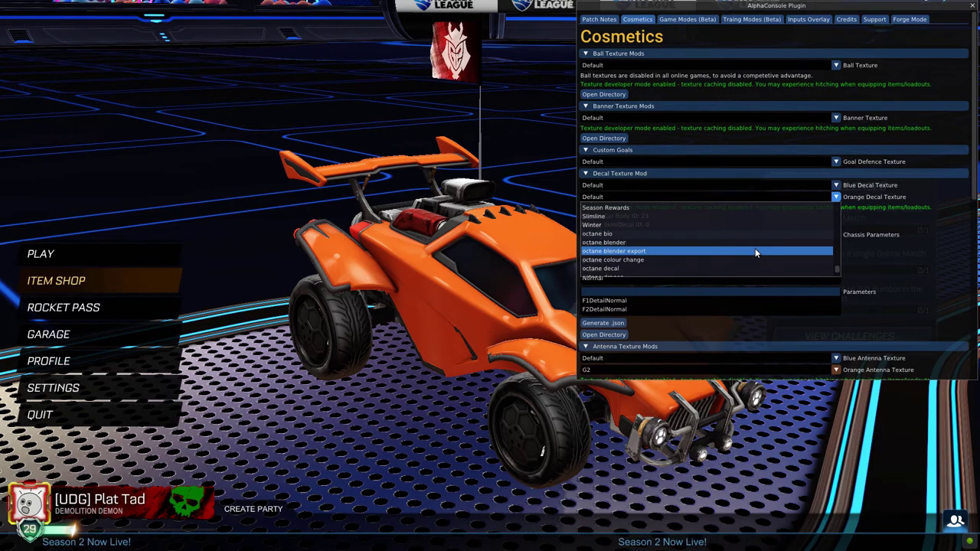
pyautogui.scroll(1, 755, 253)
pyautogui.scroll(1, 756, 252)
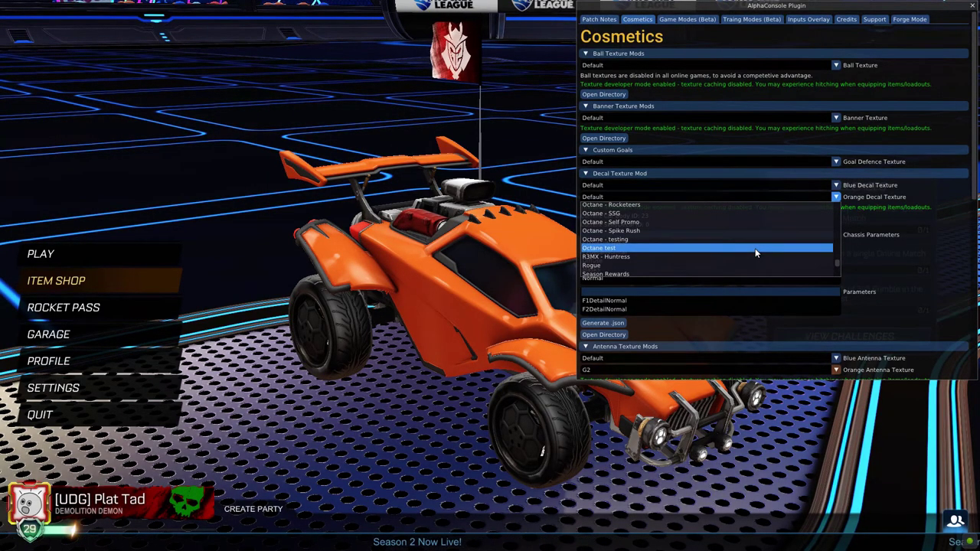
pyautogui.click(756, 248)
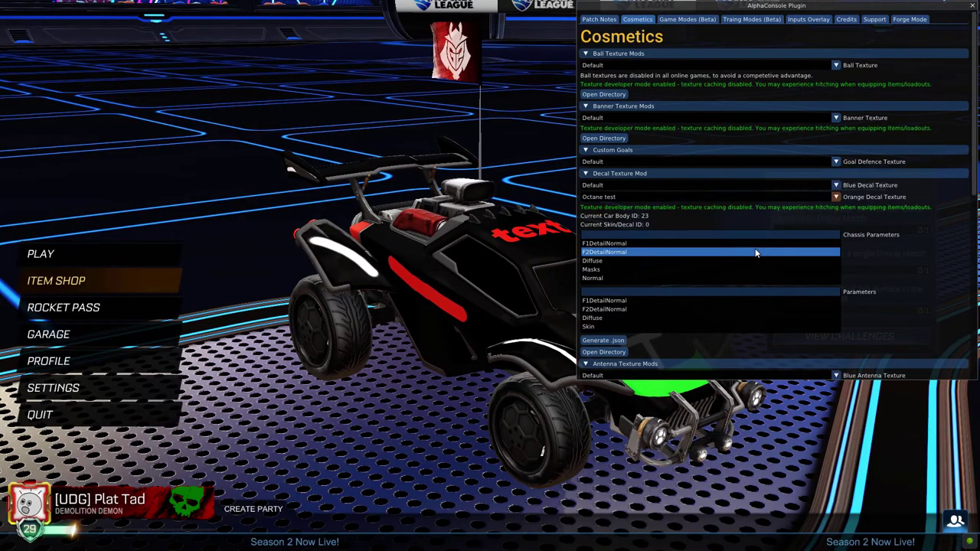
# - Close the AlphaConsole overlay with F2 to view the decaled Octane
pyautogui.press('F2')
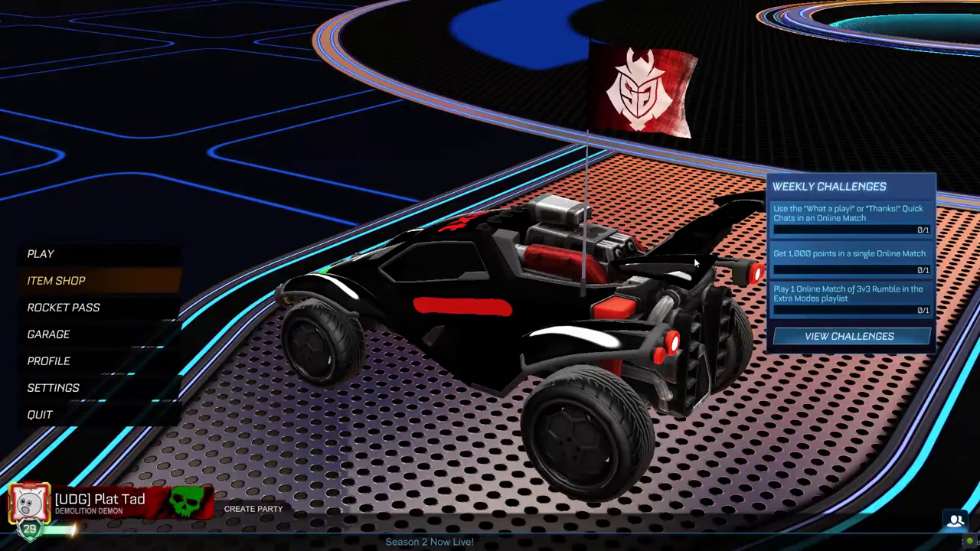
# - In BakkesMod's Items tab, set Body paint to Forest Green, then back to Black
pyautogui.press('F2')
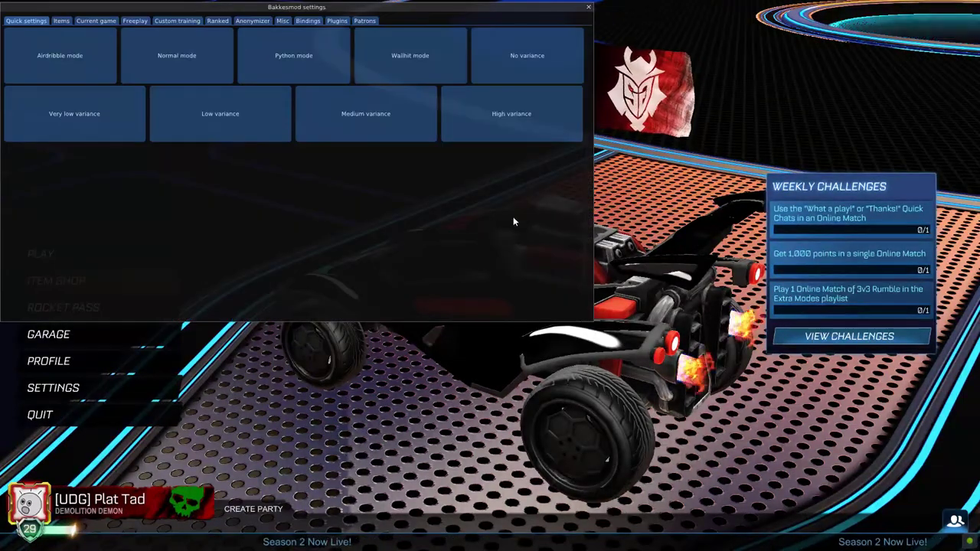
pyautogui.click(61, 21)
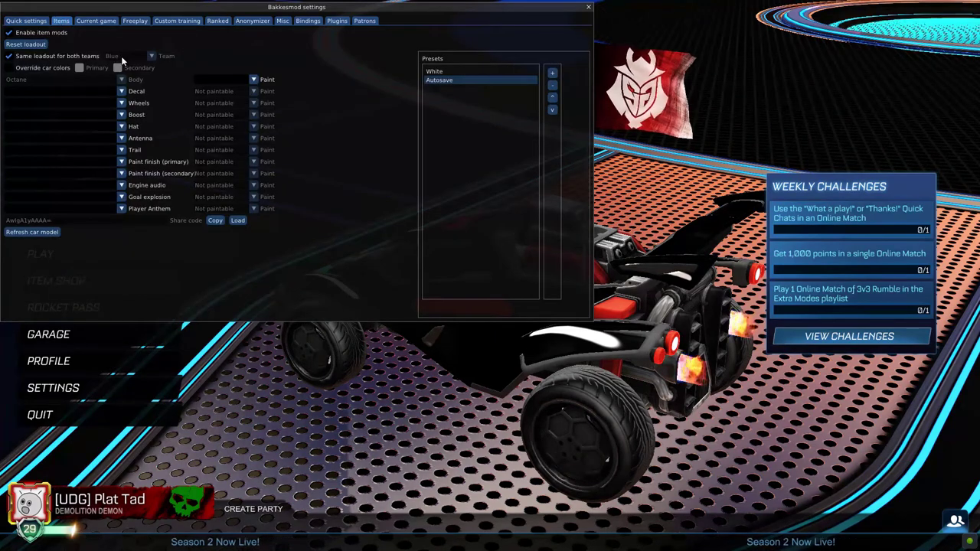
pyautogui.click(226, 80)
pyautogui.click(222, 136)
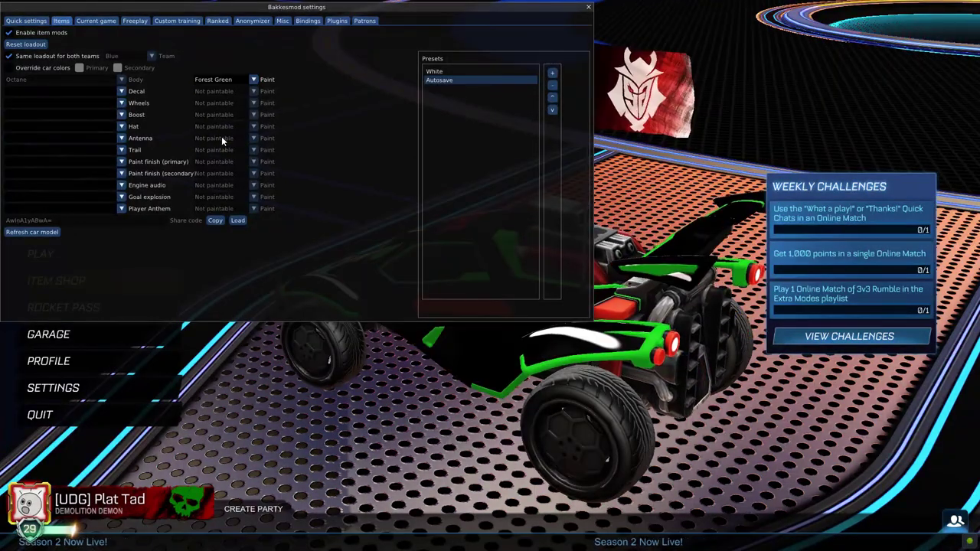
pyautogui.click(241, 81)
pyautogui.click(238, 88)
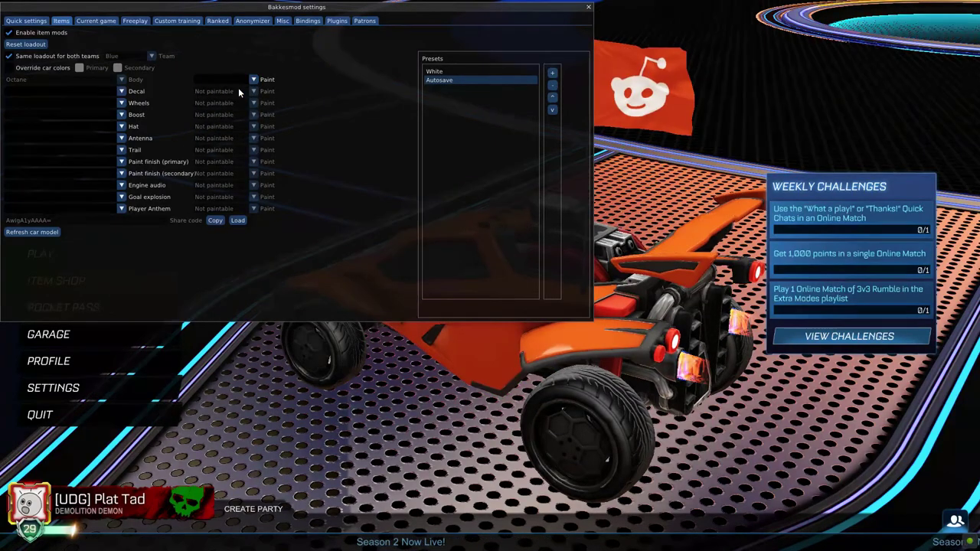
pyautogui.press('F2')
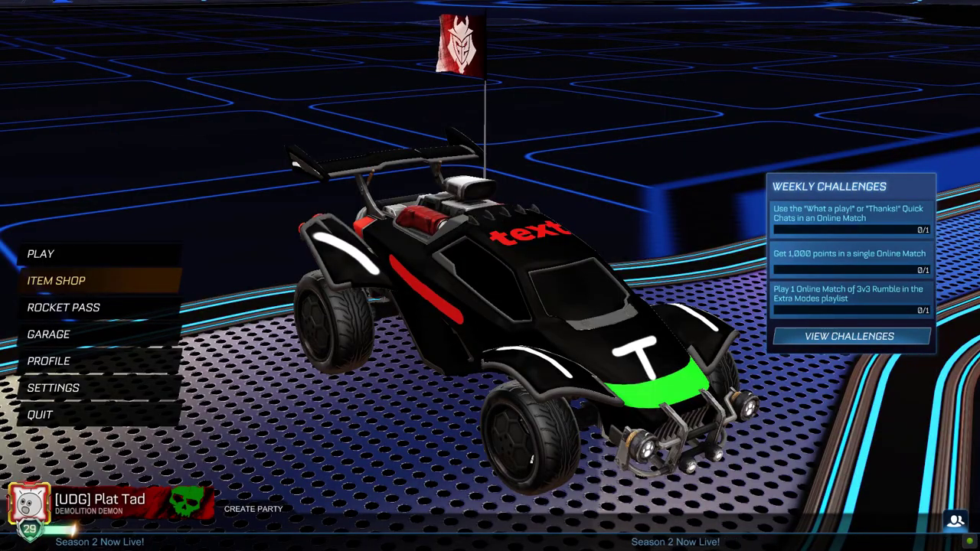